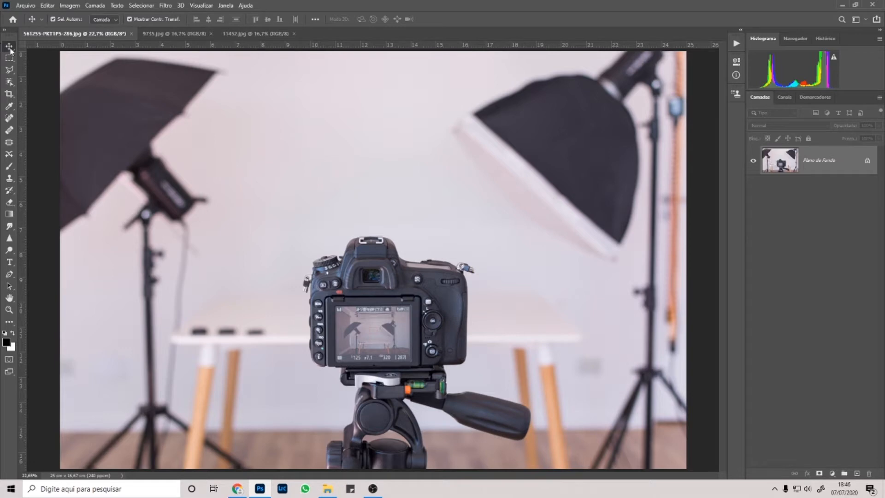
{"action": "left_click", "coordinate": [10, 59]}
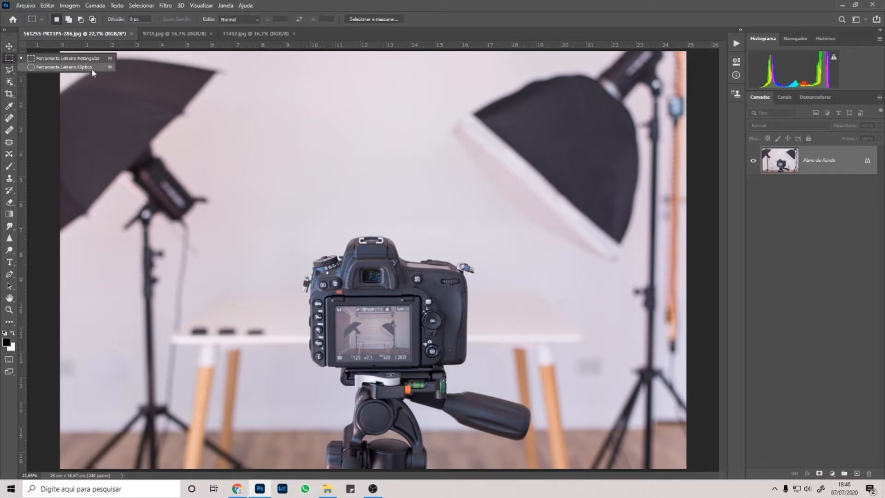
{"action": "left_click", "coordinate": [9, 69]}
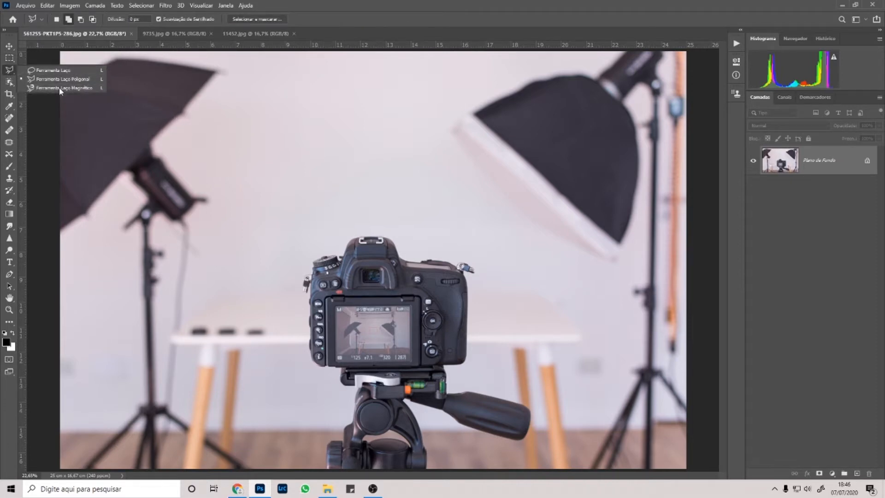
{"action": "left_click", "coordinate": [9, 82]}
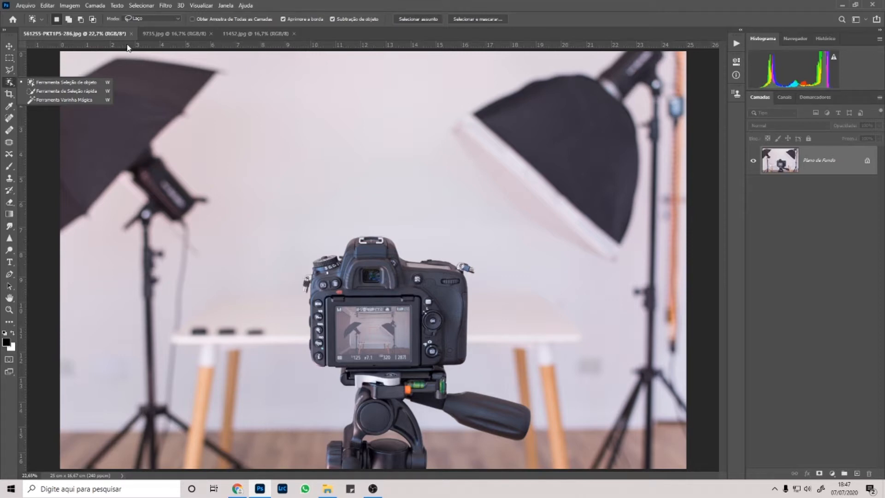
Step: Activate the Object Selection tool, set its mode to Rectangle, and select the camera with its tripod head
{"action": "left_click", "coordinate": [41, 82]}
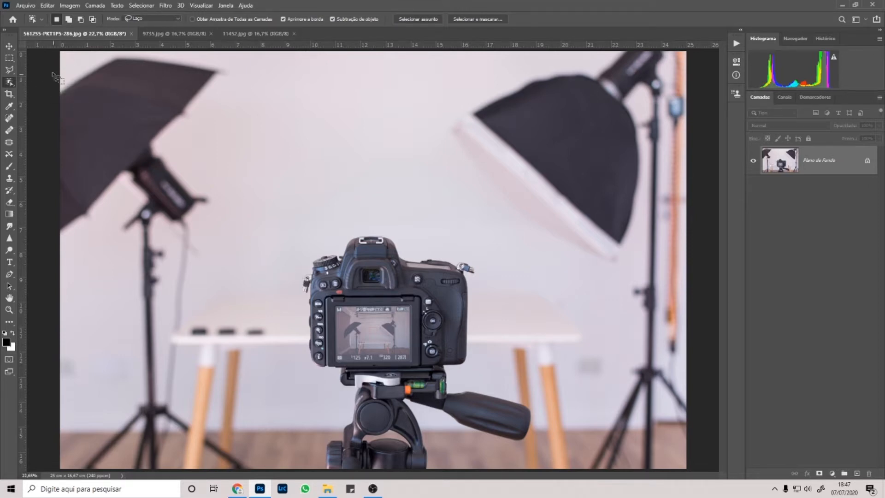
{"action": "right_click", "coordinate": [10, 84]}
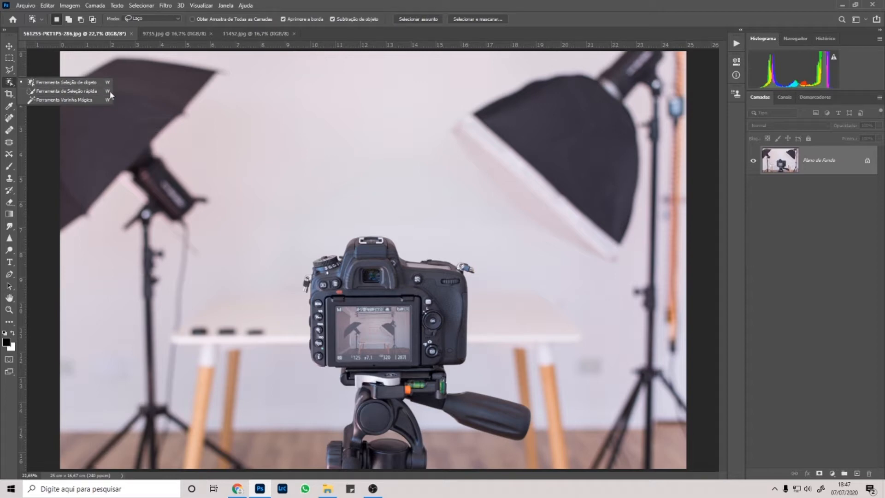
{"action": "left_click", "coordinate": [45, 86]}
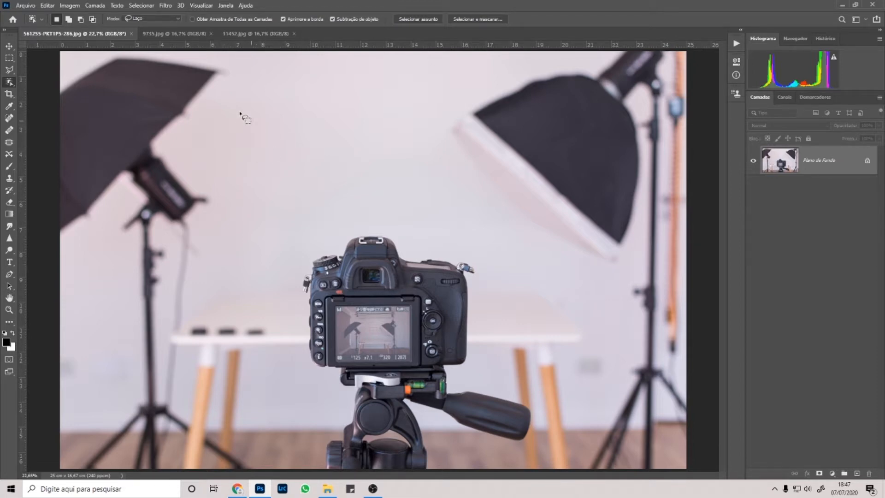
{"action": "left_click", "coordinate": [164, 20]}
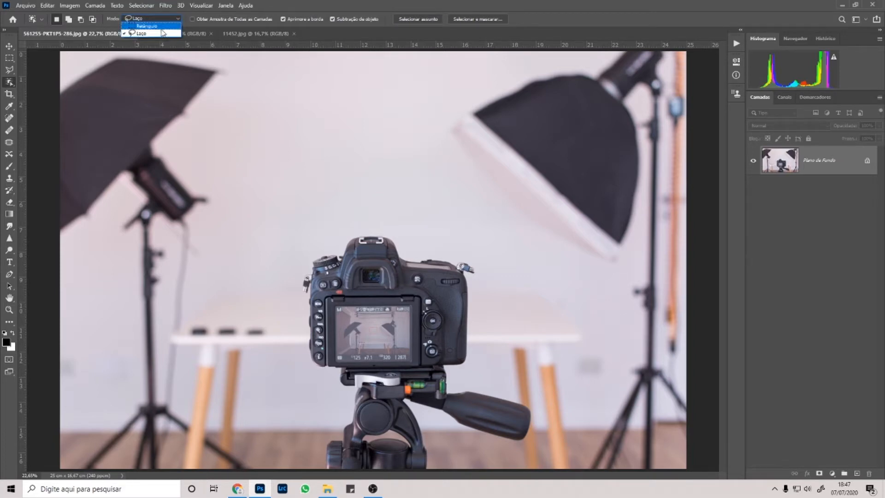
{"action": "left_click", "coordinate": [138, 27]}
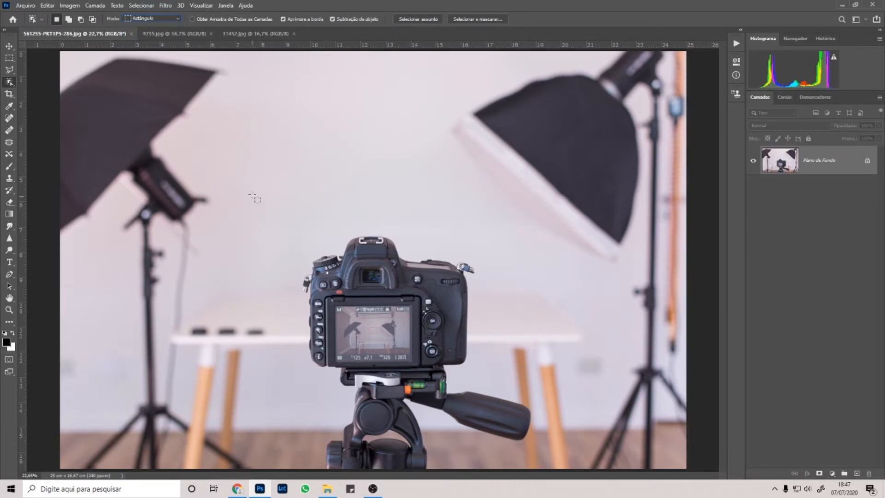
{"action": "left_click_drag", "start_coordinate": [250, 187], "coordinate": [564, 470]}
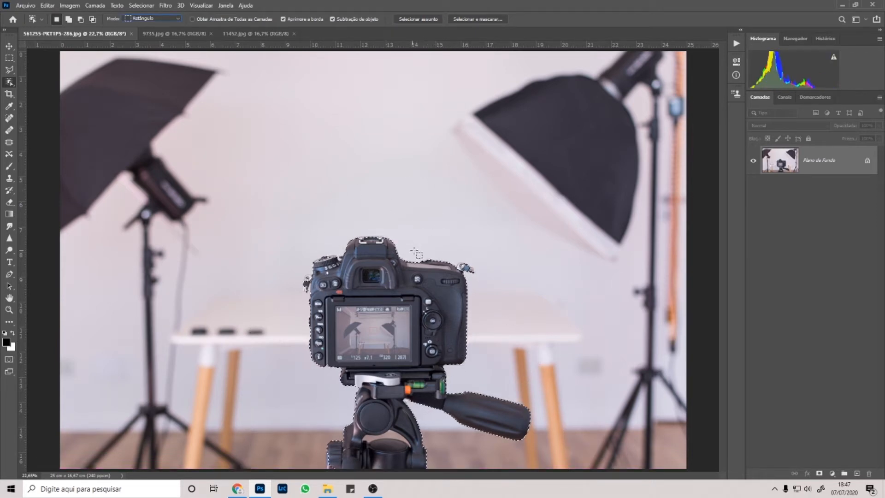
Step: Clear the selection and reselect the camera and tripod head with the Object Selection tool in Lasso mode
{"action": "left_click", "coordinate": [153, 19]}
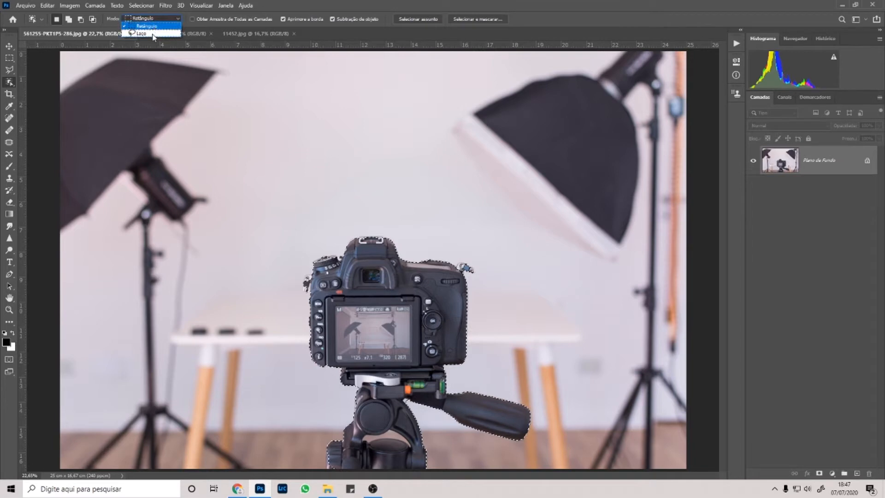
{"action": "left_click", "coordinate": [153, 34]}
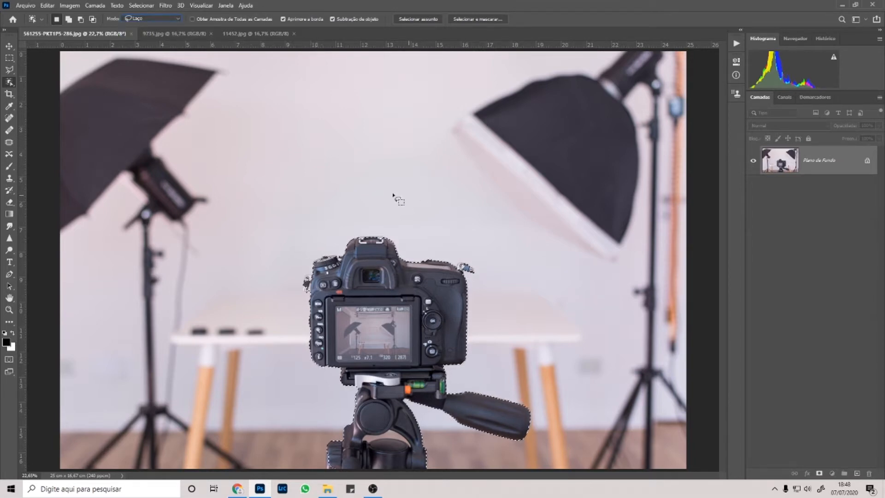
{"action": "key", "text": "ctrl+d"}
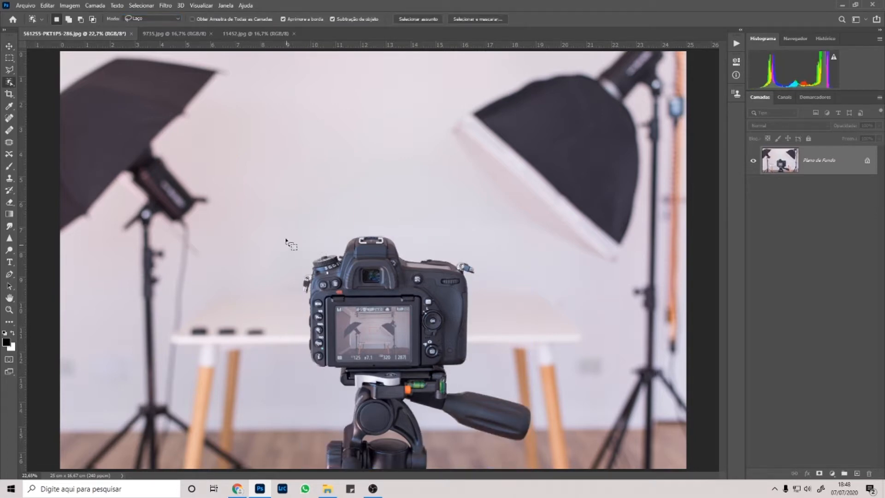
{"action": "mouse_move", "coordinate": [285, 239]}
{"action": "left_mouse_down"}
{"action": "mouse_move", "coordinate": [374, 222]}
{"action": "mouse_move", "coordinate": [456, 236]}
{"action": "mouse_move", "coordinate": [516, 303]}
{"action": "mouse_move", "coordinate": [547, 369]}
{"action": "mouse_move", "coordinate": [556, 415]}
{"action": "mouse_move", "coordinate": [526, 463]}
{"action": "mouse_move", "coordinate": [357, 478]}
{"action": "mouse_move", "coordinate": [290, 419]}
{"action": "mouse_move", "coordinate": [272, 316]}
{"action": "mouse_move", "coordinate": [286, 243]}
{"action": "left_mouse_up"}
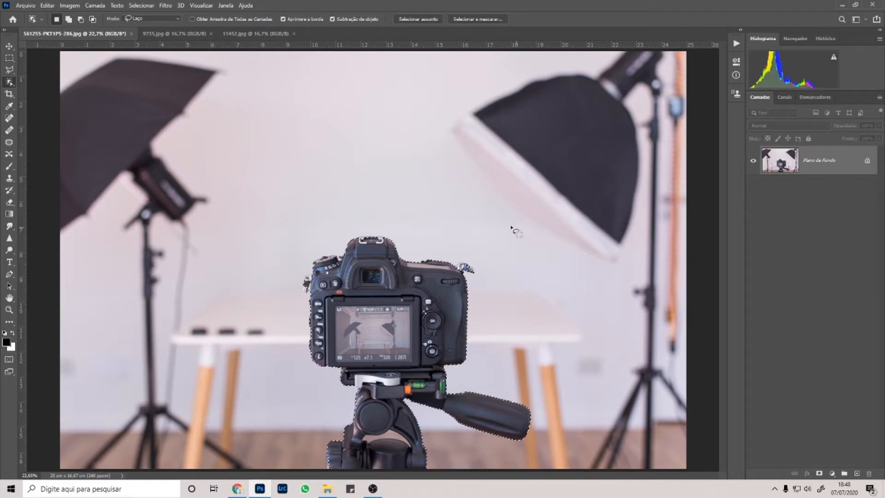
Step: In 9735.jpg, select the woman by drawing a loose Object Selection lasso around her whole body
{"action": "left_click", "coordinate": [168, 35]}
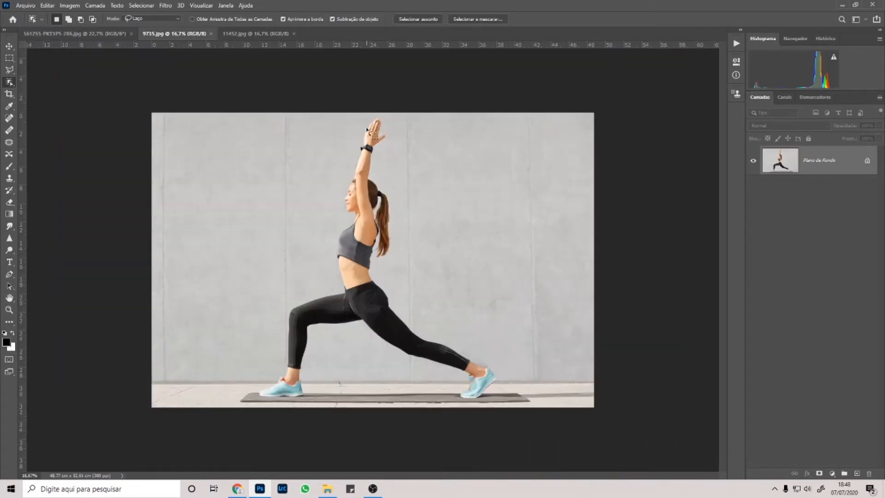
{"action": "mouse_move", "coordinate": [372, 113]}
{"action": "left_mouse_down"}
{"action": "mouse_move", "coordinate": [403, 116]}
{"action": "mouse_move", "coordinate": [413, 145]}
{"action": "left_mouse_up"}
{"action": "mouse_move", "coordinate": [408, 247]}
{"action": "left_mouse_down"}
{"action": "mouse_move", "coordinate": [470, 332]}
{"action": "mouse_move", "coordinate": [546, 371]}
{"action": "mouse_move", "coordinate": [346, 431]}
{"action": "mouse_move", "coordinate": [218, 385]}
{"action": "mouse_move", "coordinate": [282, 292]}
{"action": "mouse_move", "coordinate": [312, 187]}
{"action": "mouse_move", "coordinate": [348, 141]}
{"action": "left_mouse_up"}
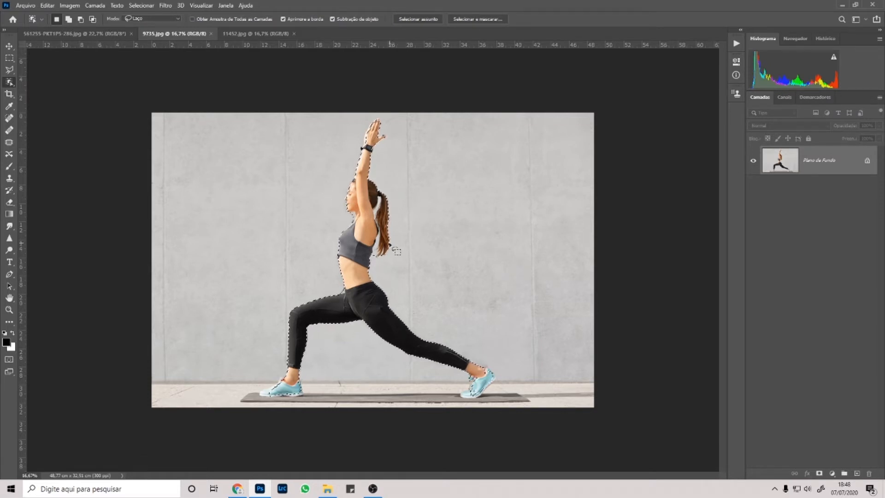
Step: Examine the edges of the woman's selection along the front leg and around both shoes
{"action": "scroll", "coordinate": [391, 245], "scroll_direction": "up", "scroll_amount": 5}
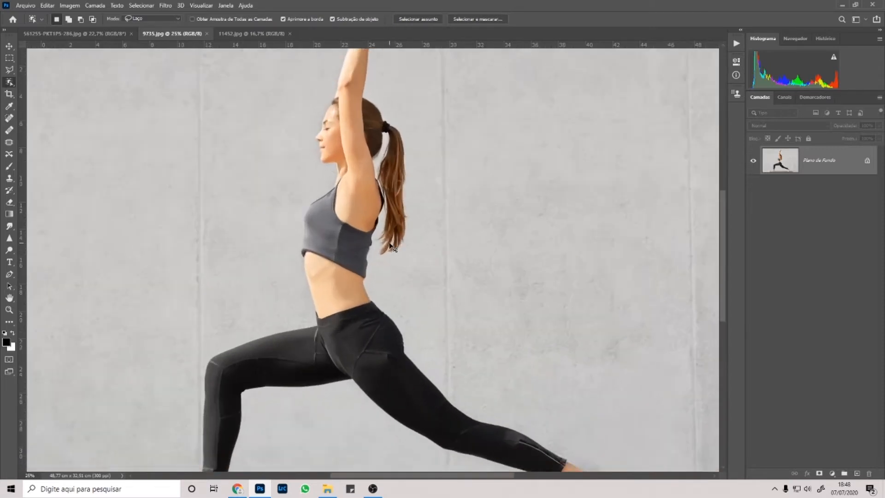
{"action": "left_click_drag", "start_coordinate": [391, 245], "coordinate": [436, 104]}
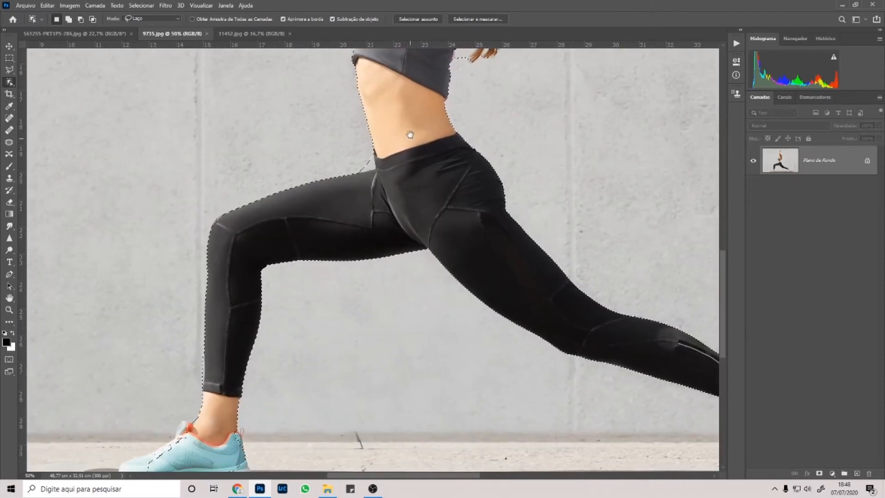
{"action": "key", "text": "ctrl+plus"}
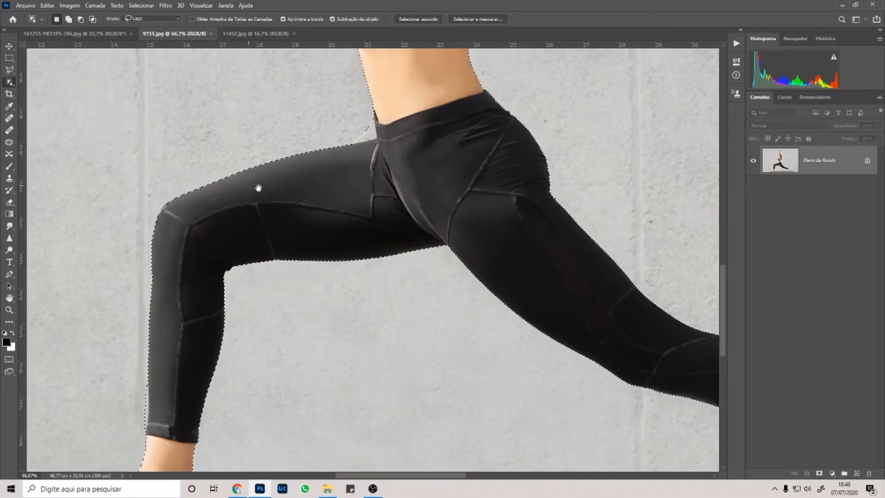
{"action": "left_click_drag", "start_coordinate": [207, 157], "coordinate": [309, 180]}
{"action": "key", "text": "ctrl+plus"}
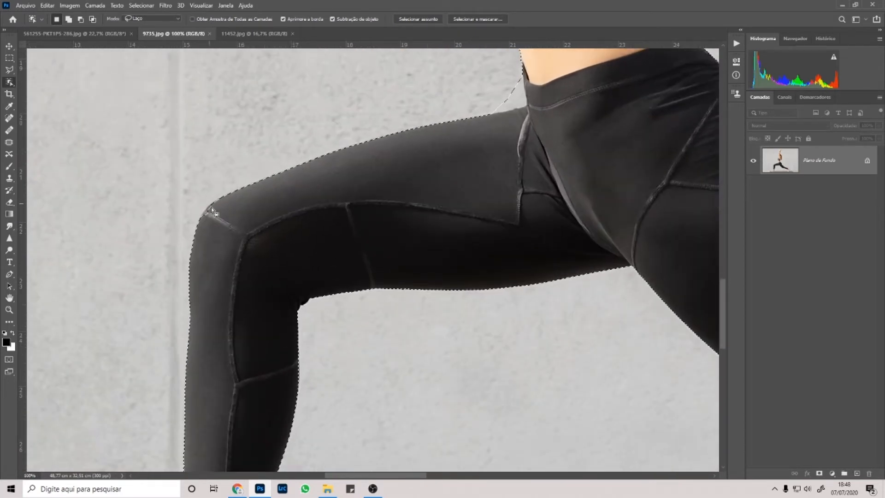
{"action": "left_click_drag", "start_coordinate": [368, 134], "coordinate": [484, 60]}
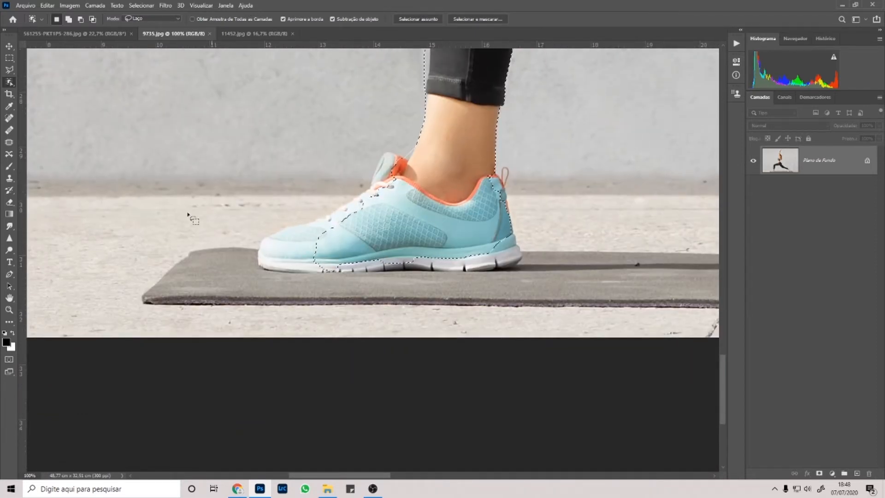
{"action": "scroll", "coordinate": [415, 245], "scroll_direction": "right", "scroll_amount": 10}
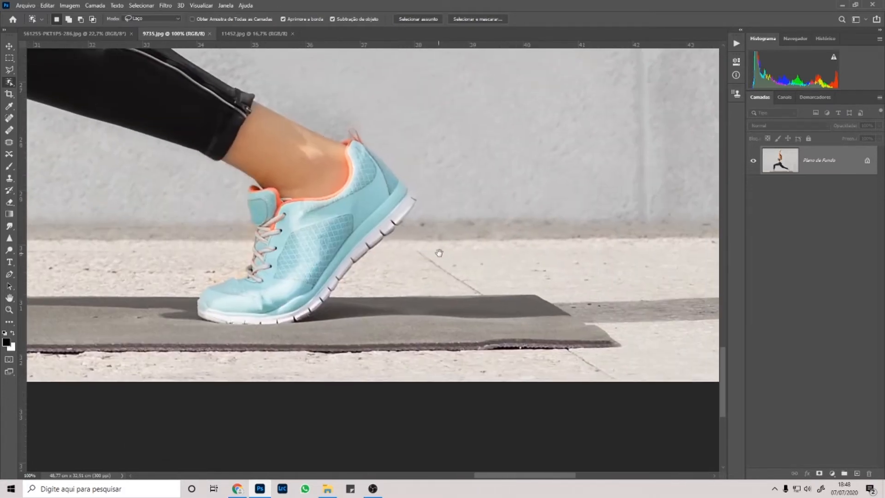
{"action": "left_click_drag", "start_coordinate": [438, 253], "coordinate": [443, 255]}
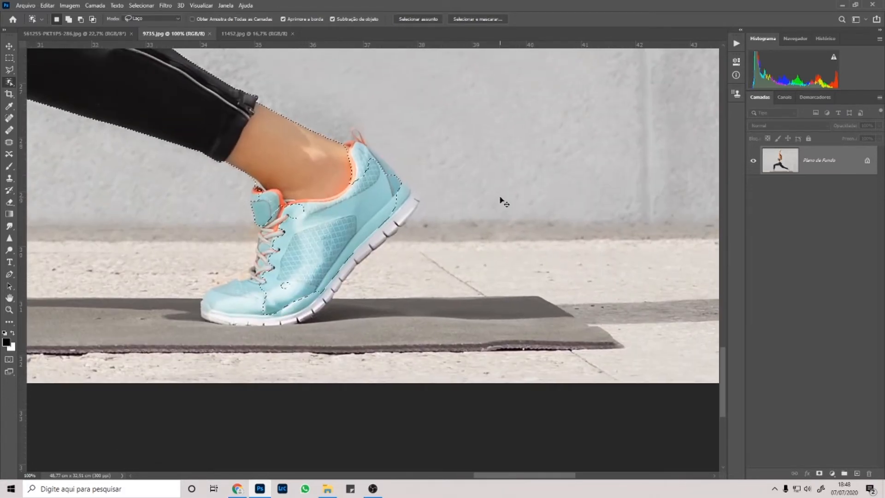
{"action": "key", "text": "ctrl+0"}
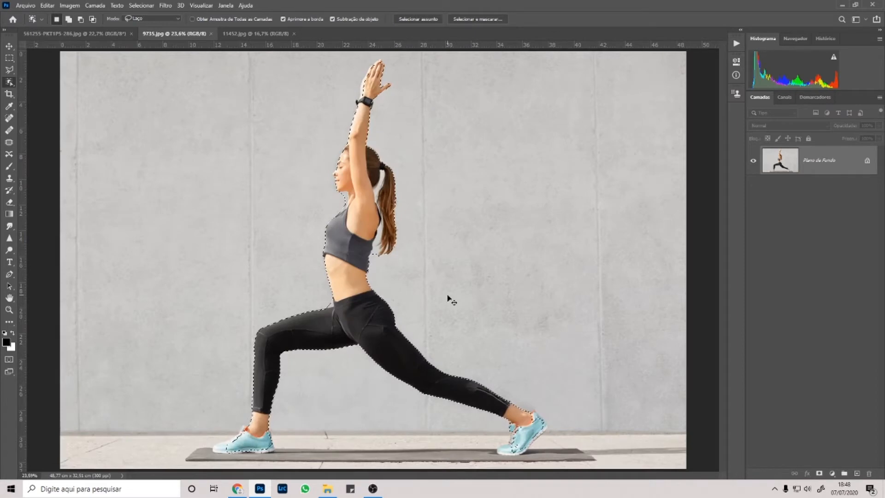
Step: Examine the selection edges along the woman's torso, back leg and rear shoe, ending on the whole picture
{"action": "key", "text": "ctrl+minus"}
{"action": "key", "text": "ctrl+plus"}
{"action": "key", "text": "ctrl+plus"}
{"action": "key", "text": "ctrl+plus"}
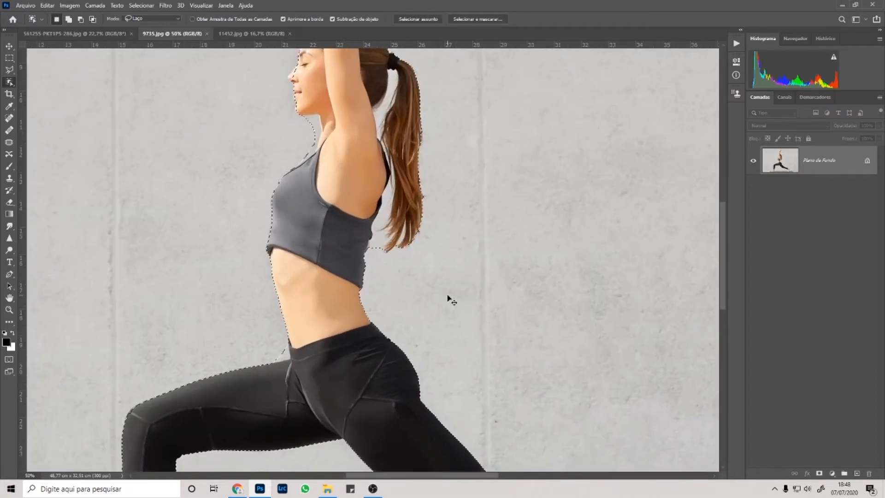
{"action": "key", "text": "ctrl+plus"}
{"action": "left_click_drag", "start_coordinate": [447, 299], "coordinate": [257, 152]}
{"action": "left_click_drag", "start_coordinate": [361, 253], "coordinate": [333, 171]}
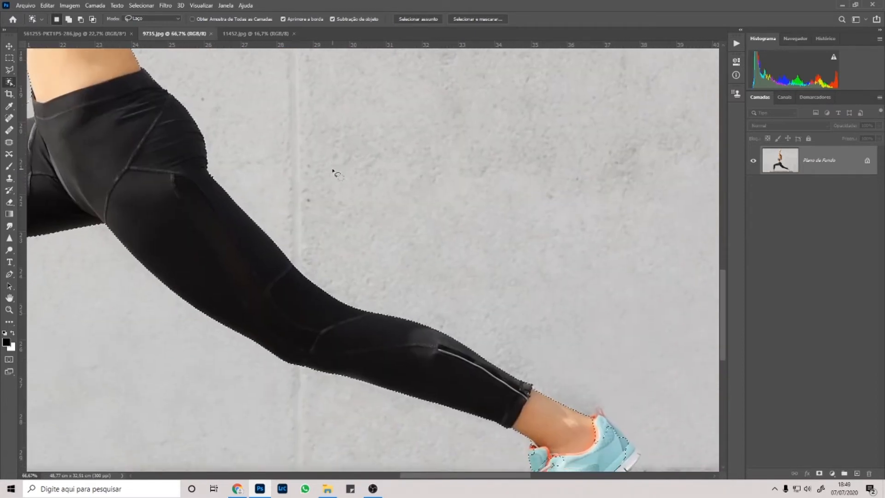
{"action": "key", "text": "ctrl+minus"}
{"action": "key", "text": "ctrl+plus"}
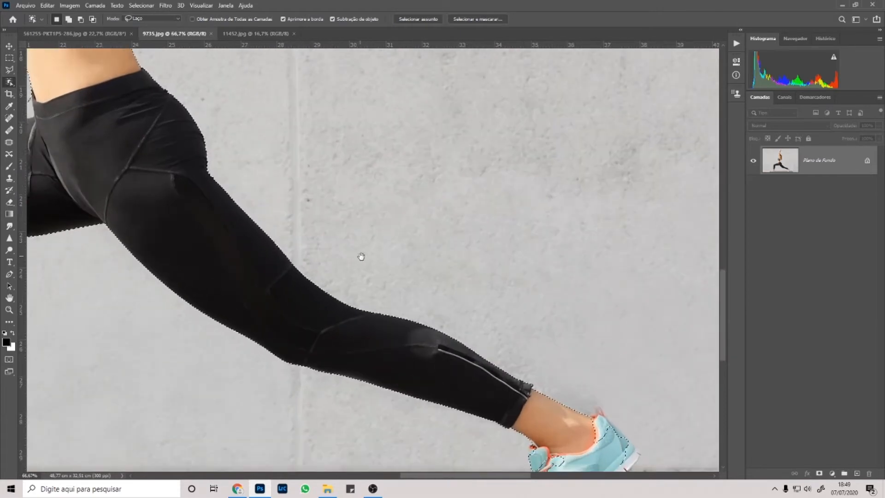
{"action": "left_click_drag", "start_coordinate": [362, 256], "coordinate": [438, 199]}
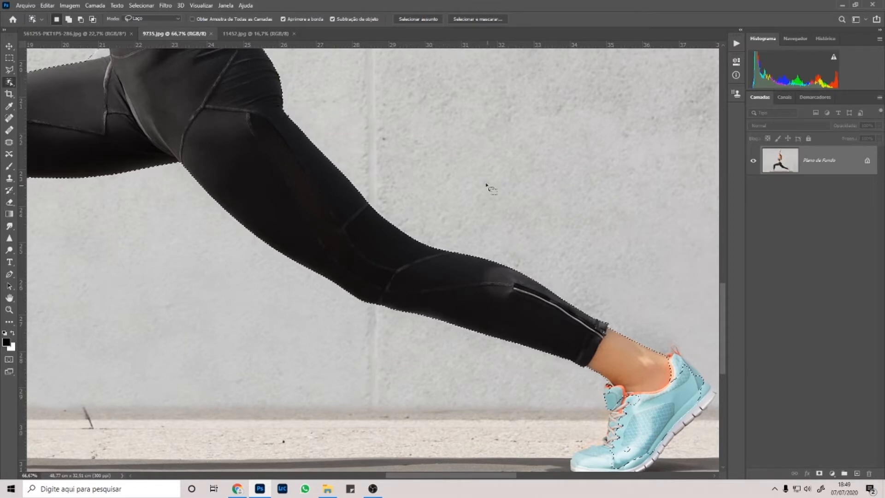
{"action": "left_click_drag", "start_coordinate": [712, 377], "coordinate": [456, 267]}
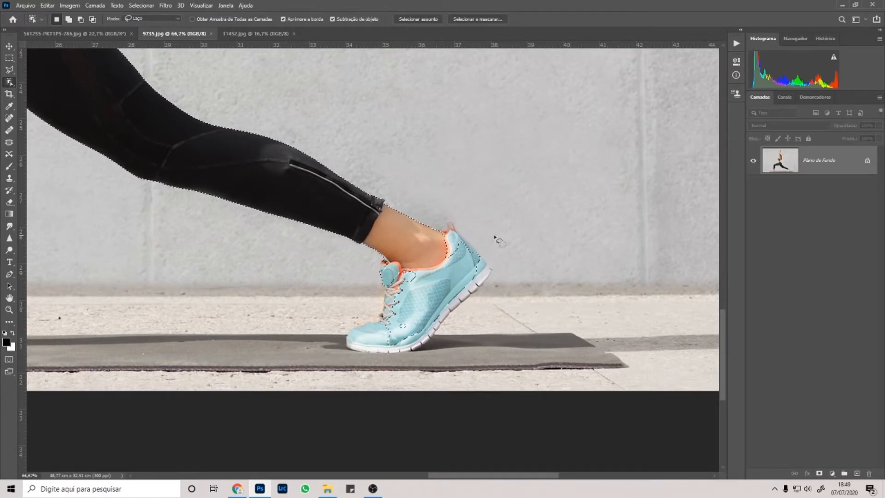
{"action": "key", "text": "ctrl+plus"}
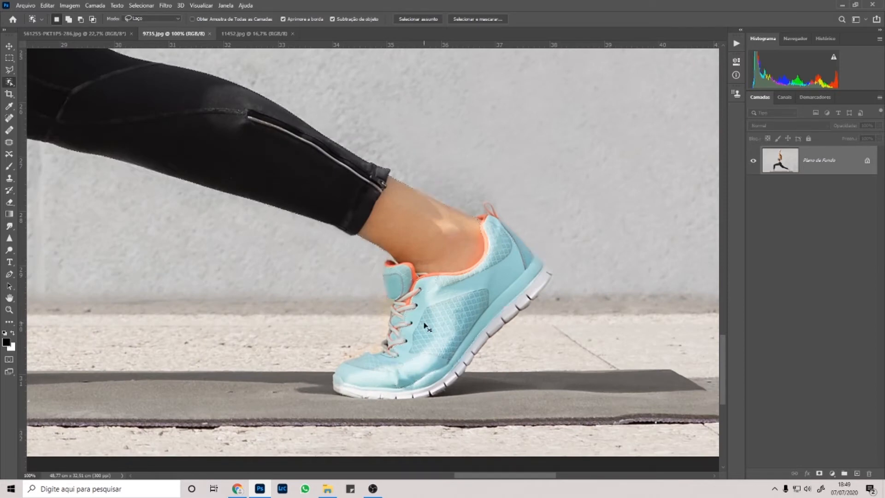
{"action": "key", "text": "ctrl+0"}
{"action": "key", "text": "ctrl+minus"}
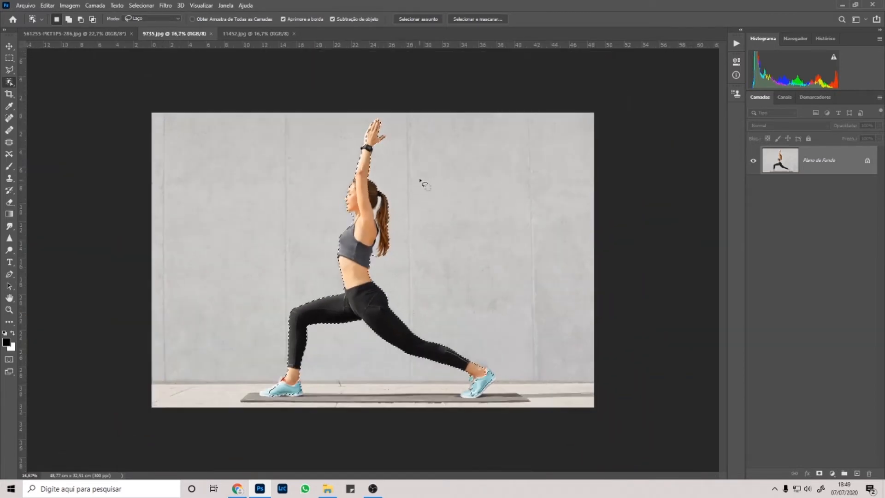
Step: In 11452.jpg, set Object Selection to Rectangle mode and select the ballerina together with her fabric
{"action": "left_click", "coordinate": [273, 34]}
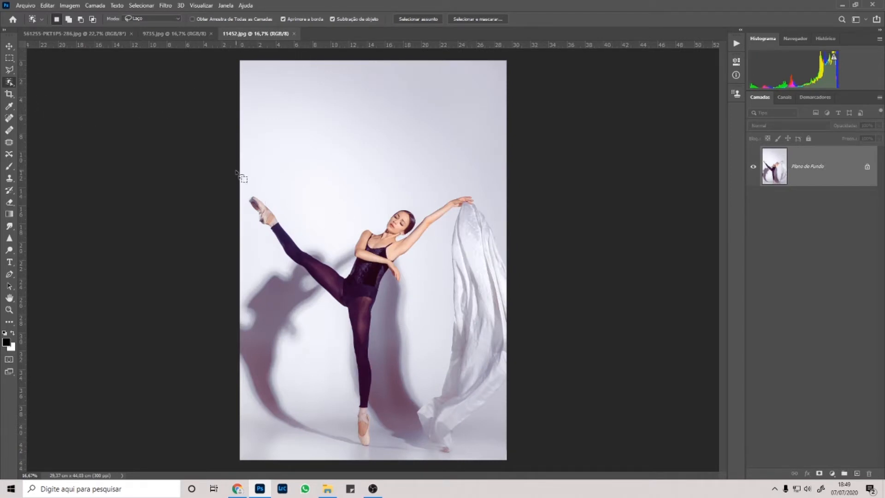
{"action": "left_click", "coordinate": [163, 21]}
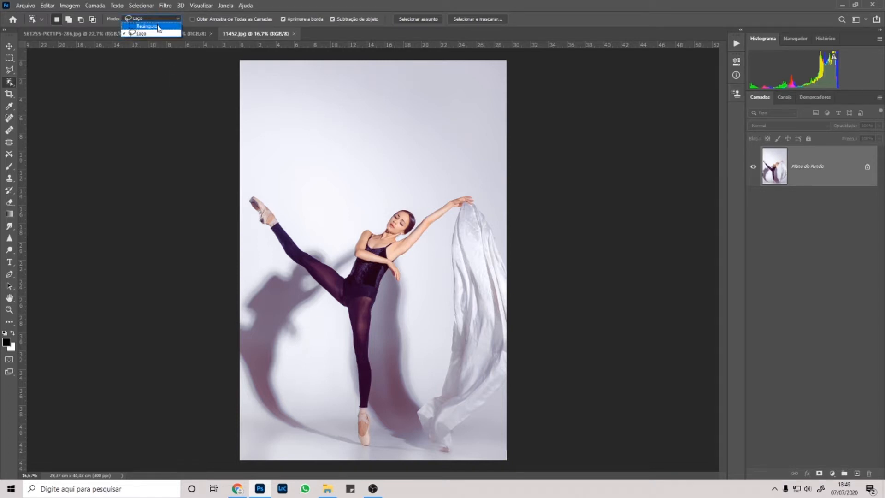
{"action": "left_click", "coordinate": [161, 29]}
{"action": "left_click_drag", "start_coordinate": [238, 160], "coordinate": [509, 457]}
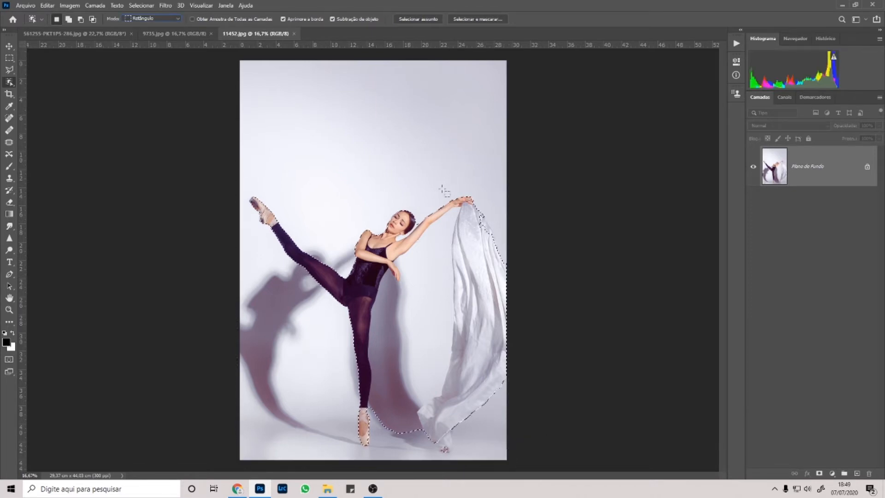
Step: Examine the edges of the ballerina's selection around her bent arm, bodice and raised foot
{"action": "key", "text": "ctrl+plus"}
{"action": "key", "text": "ctrl+plus"}
{"action": "key", "text": "ctrl+plus"}
{"action": "key", "text": "ctrl+plus"}
{"action": "key", "text": "ctrl+plus"}
{"action": "key", "text": "ctrl+plus"}
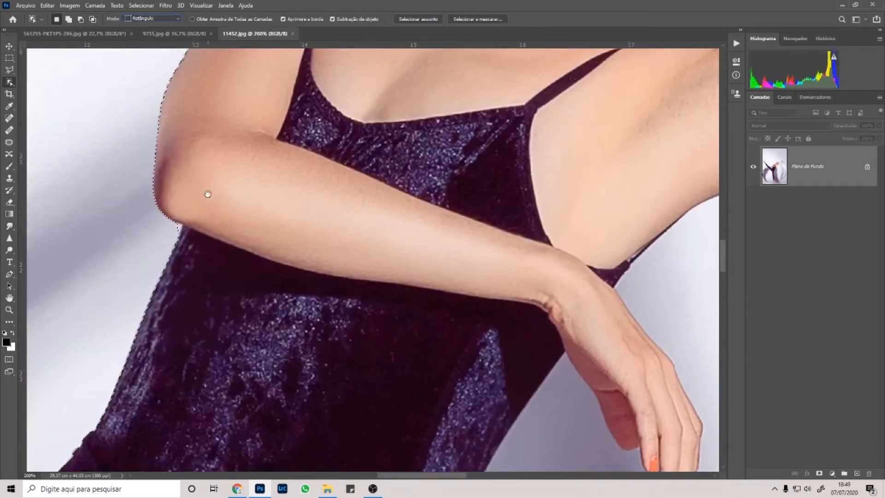
{"action": "left_click_drag", "start_coordinate": [207, 191], "coordinate": [547, 283]}
{"action": "key", "text": "ctrl+minus"}
{"action": "left_click_drag", "start_coordinate": [306, 245], "coordinate": [402, 296]}
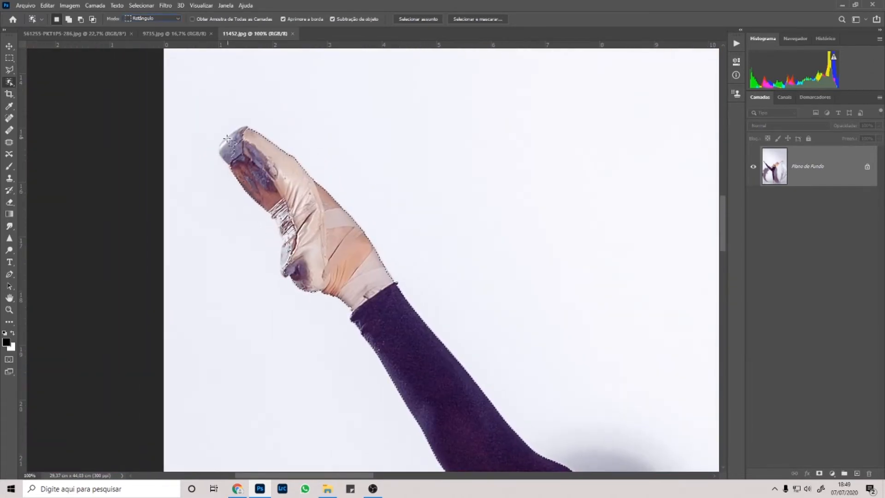
Step: Examine the ballerina's selection edges around the raised shoe, outstretched arm, standing leg and fabric, ending on the whole picture
{"action": "left_click_drag", "start_coordinate": [516, 463], "coordinate": [132, 92]}
{"action": "left_click_drag", "start_coordinate": [691, 334], "coordinate": [323, 240]}
{"action": "left_click_drag", "start_coordinate": [697, 227], "coordinate": [457, 283]}
{"action": "left_click", "coordinate": [506, 258], "text": "alt"}
{"action": "left_click", "coordinate": [506, 258], "text": "alt"}
{"action": "left_click", "coordinate": [507, 258], "text": "alt"}
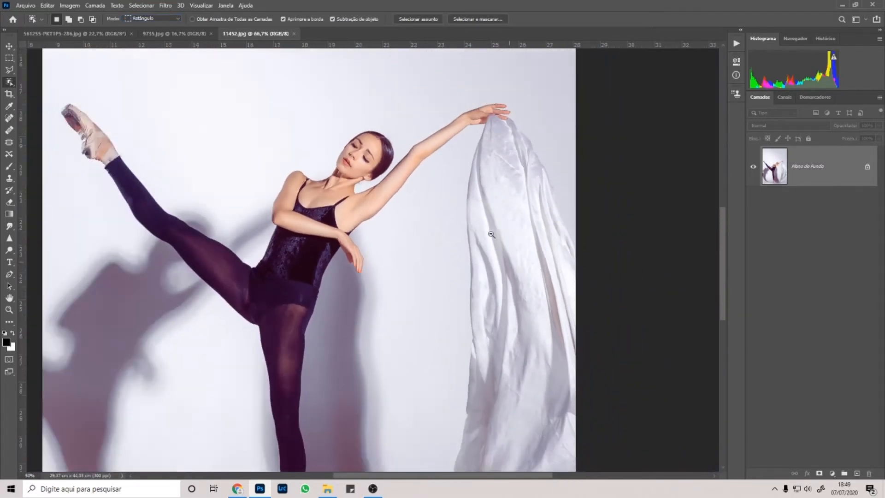
{"action": "left_click_drag", "start_coordinate": [439, 316], "coordinate": [443, 153]}
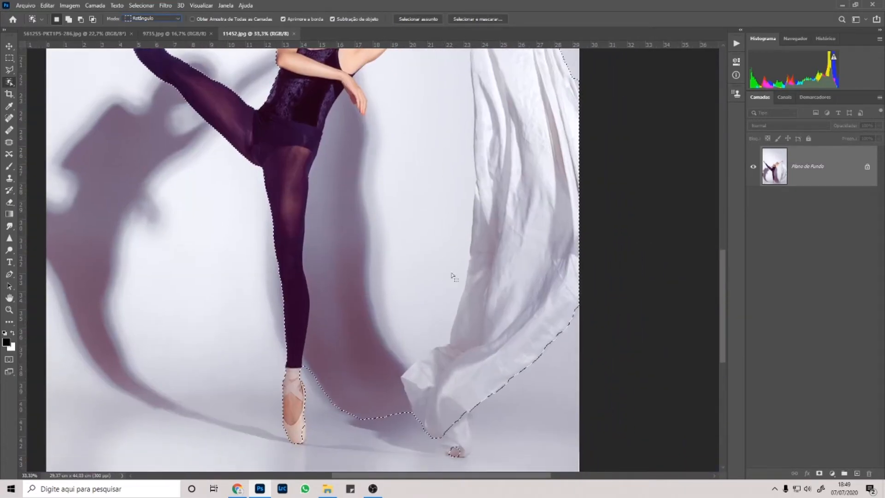
{"action": "left_click_drag", "start_coordinate": [476, 211], "coordinate": [471, 306]}
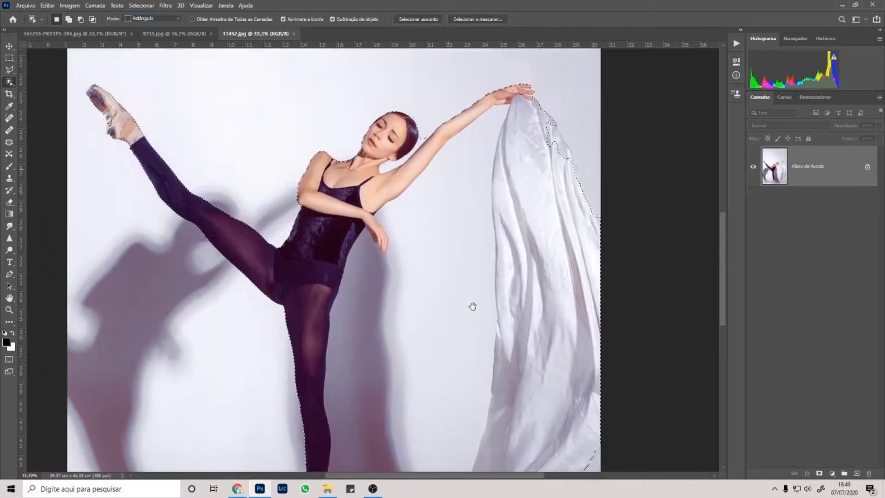
{"action": "key", "text": "ctrl+0"}
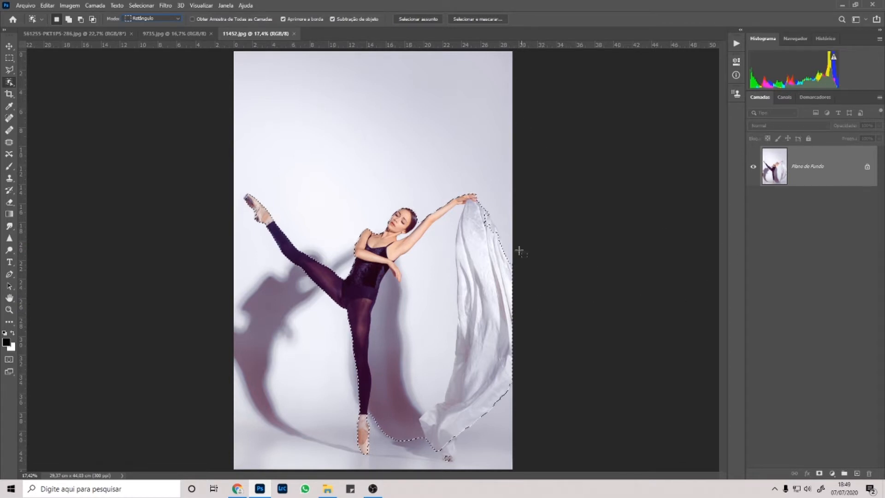
Step: Deselect the ballerina and duplicate the photo layer three times
{"action": "key", "text": "ctrl+d"}
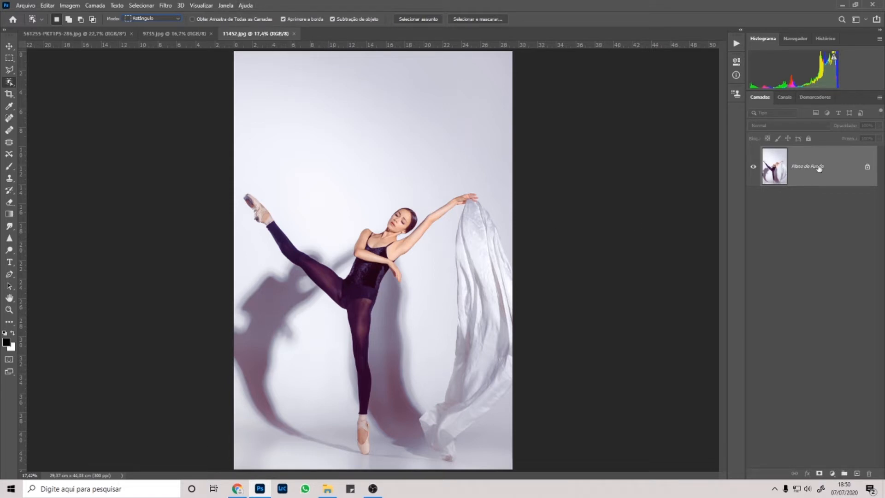
{"action": "key", "text": "ctrl+j"}
{"action": "key", "text": "ctrl+j"}
{"action": "key", "text": "ctrl+j"}
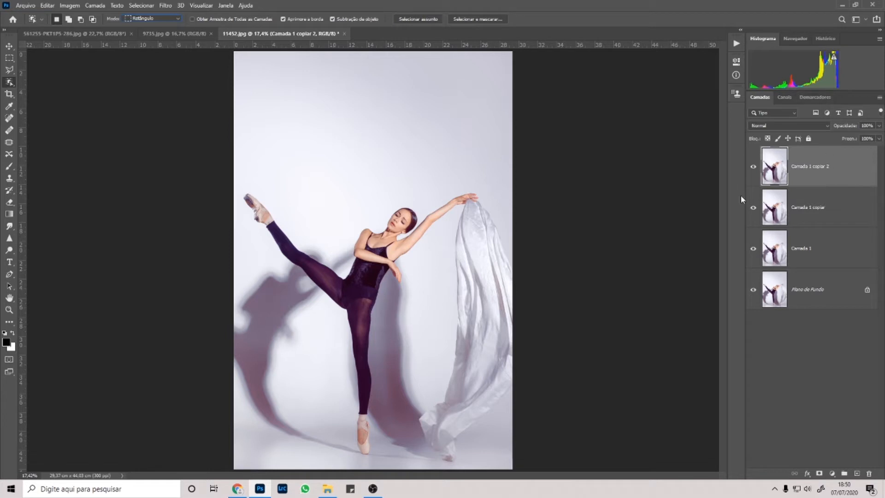
Step: Set Object Selection to Lasso mode and outline the ballerina with her fabric to select them
{"action": "left_click", "coordinate": [210, 18]}
{"action": "left_click", "coordinate": [144, 21]}
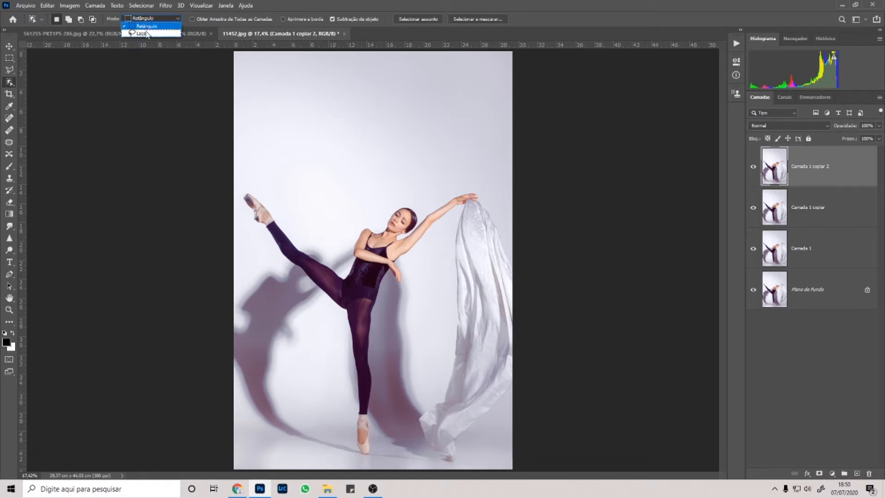
{"action": "left_click", "coordinate": [151, 34]}
{"action": "mouse_move", "coordinate": [388, 182]}
{"action": "left_mouse_down"}
{"action": "mouse_move", "coordinate": [513, 191]}
{"action": "mouse_move", "coordinate": [527, 270]}
{"action": "mouse_move", "coordinate": [526, 420]}
{"action": "mouse_move", "coordinate": [394, 460]}
{"action": "mouse_move", "coordinate": [284, 395]}
{"action": "mouse_move", "coordinate": [222, 296]}
{"action": "mouse_move", "coordinate": [249, 174]}
{"action": "left_mouse_up"}
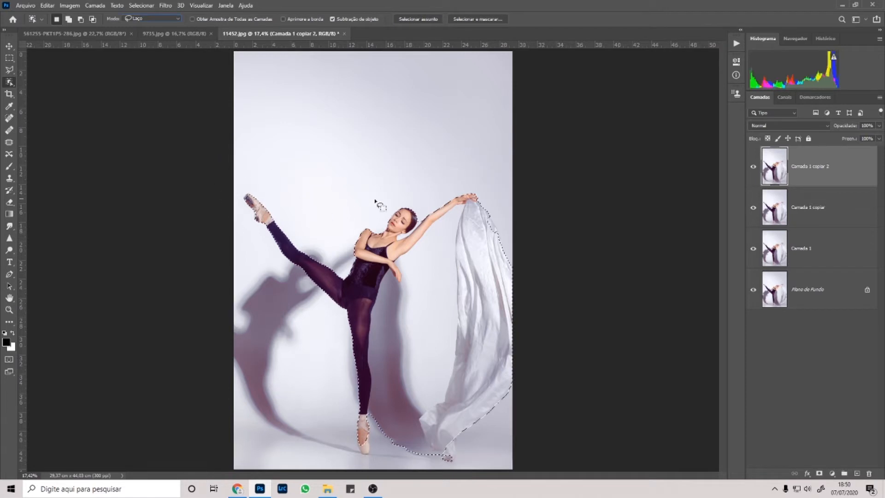
Step: Enable edge enhancement, try switching off object subtraction, and lasso the ballerina and her fabric again
{"action": "left_click", "coordinate": [310, 19]}
{"action": "left_click", "coordinate": [351, 20]}
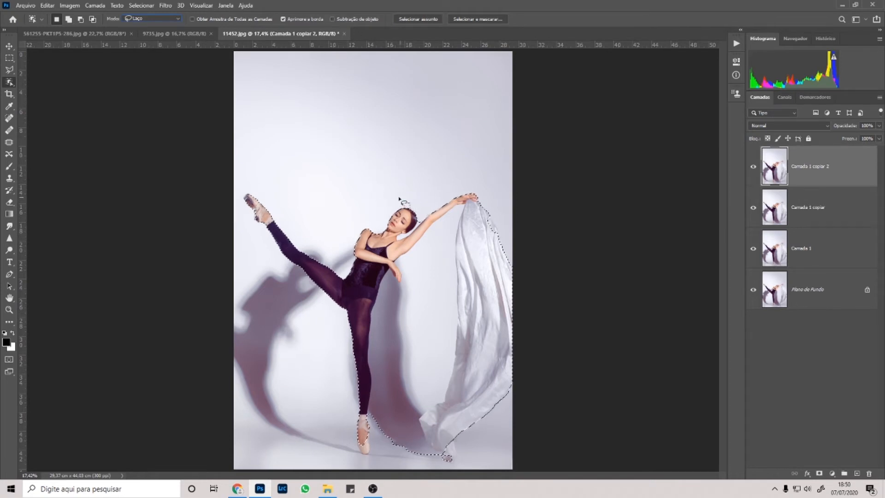
{"action": "mouse_move", "coordinate": [556, 227]}
{"action": "left_mouse_down"}
{"action": "mouse_move", "coordinate": [583, 385]}
{"action": "mouse_move", "coordinate": [283, 417]}
{"action": "mouse_move", "coordinate": [276, 165]}
{"action": "mouse_move", "coordinate": [415, 205]}
{"action": "left_mouse_up"}
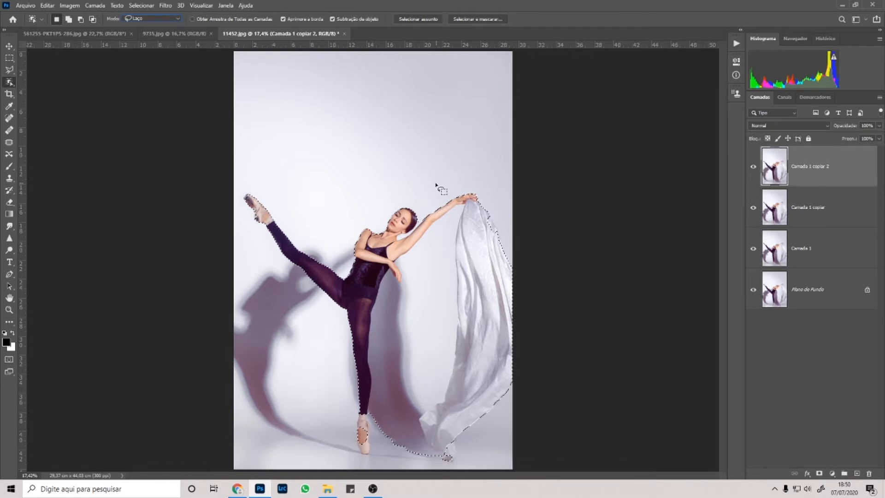
Step: Clear the ballerina's selection and delete the duplicated photo layers
{"action": "left_click", "coordinate": [9, 46]}
{"action": "left_click", "coordinate": [9, 82]}
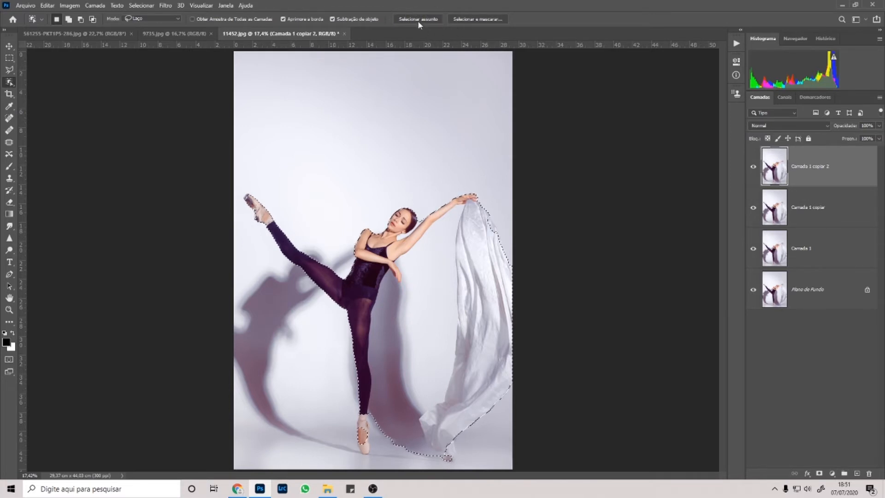
{"action": "key", "text": "ctrl+d"}
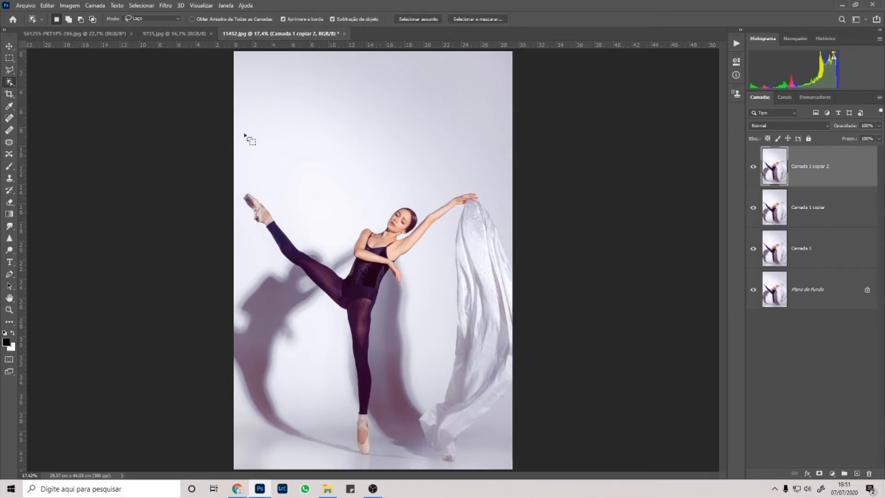
{"action": "key", "text": "Delete"}
{"action": "key", "text": "Delete"}
{"action": "key", "text": "Delete"}
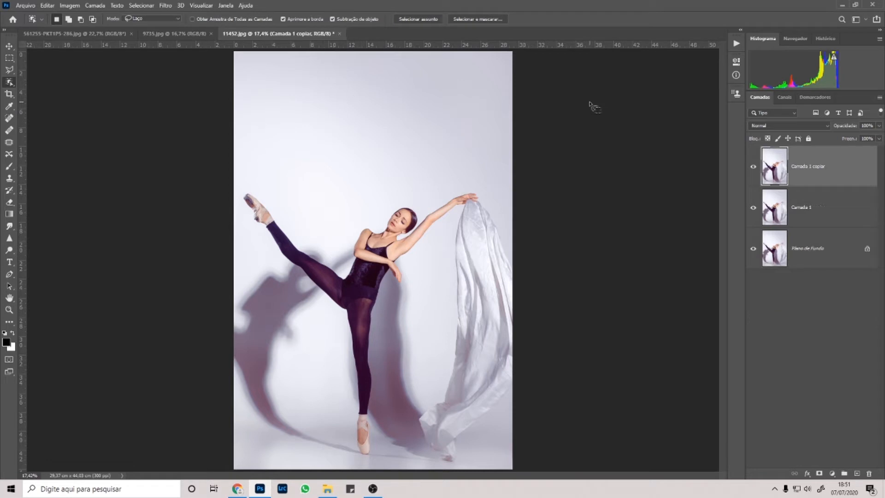
Step: Switch to 561255-PKT1PS-286.jpg, clear its selection and activate the Quick Selection tool
{"action": "left_click", "coordinate": [95, 35]}
{"action": "key", "text": "ctrl+d"}
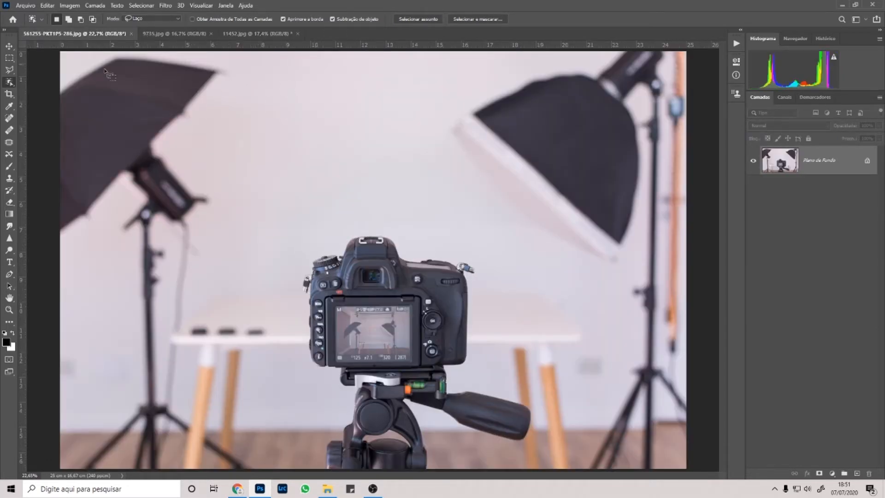
{"action": "right_click", "coordinate": [10, 85]}
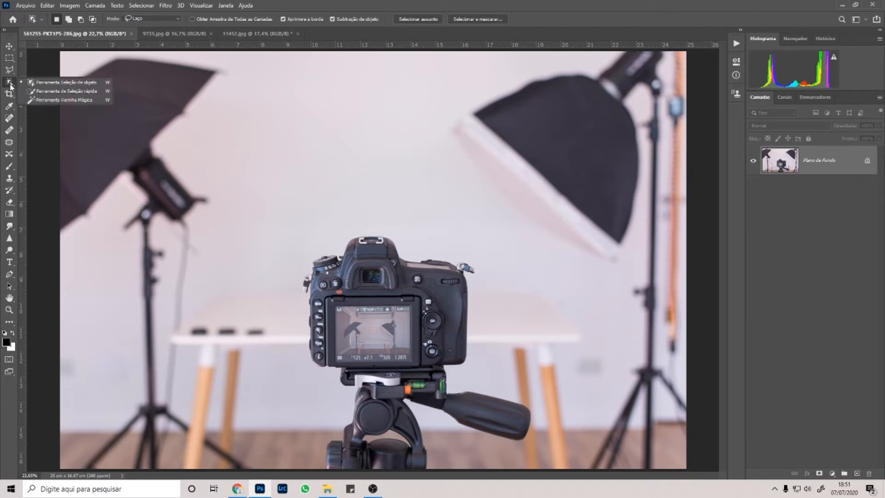
{"action": "left_click", "coordinate": [47, 92]}
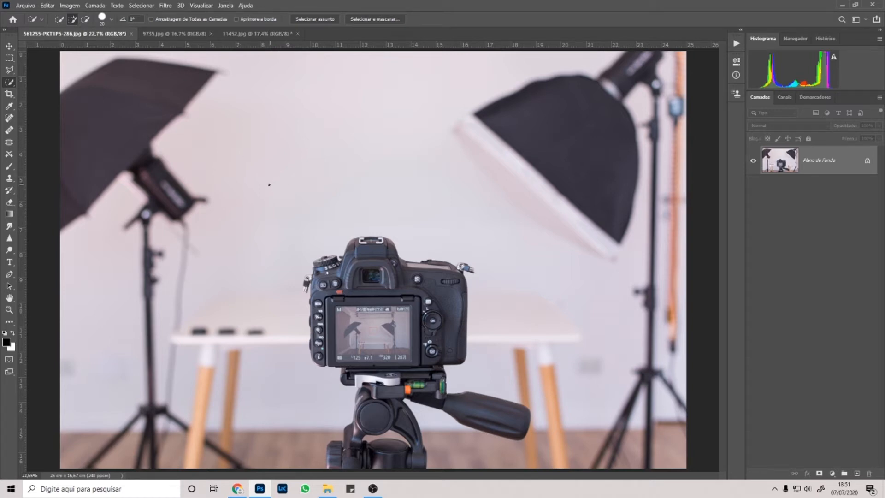
{"action": "right_click", "coordinate": [14, 83]}
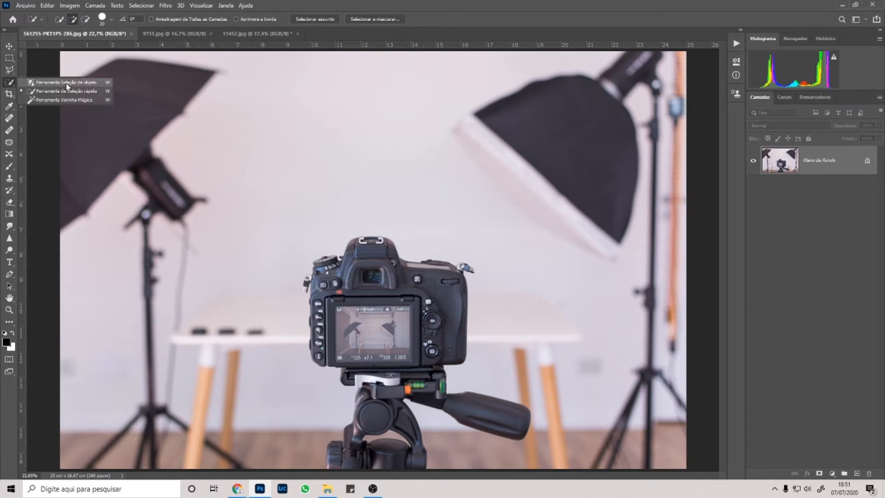
{"action": "left_click", "coordinate": [784, 146]}
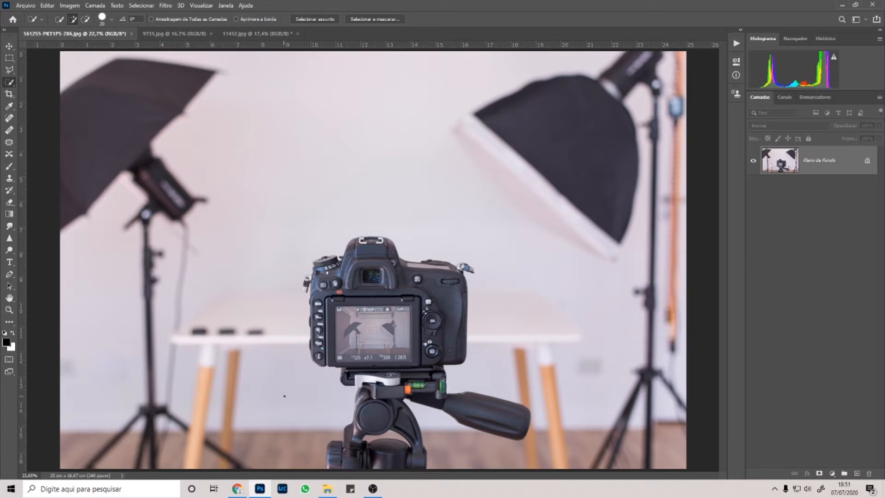
Step: Brush over the studio background with Quick Selection, including the umbrella and softbox, leaving the camera and tripod unselected
{"action": "left_click_drag", "start_coordinate": [315, 401], "coordinate": [286, 379]}
{"action": "mouse_move", "coordinate": [251, 318]}
{"action": "left_mouse_down"}
{"action": "mouse_move", "coordinate": [264, 250]}
{"action": "mouse_move", "coordinate": [292, 203]}
{"action": "mouse_move", "coordinate": [322, 176]}
{"action": "mouse_move", "coordinate": [381, 167]}
{"action": "left_mouse_up"}
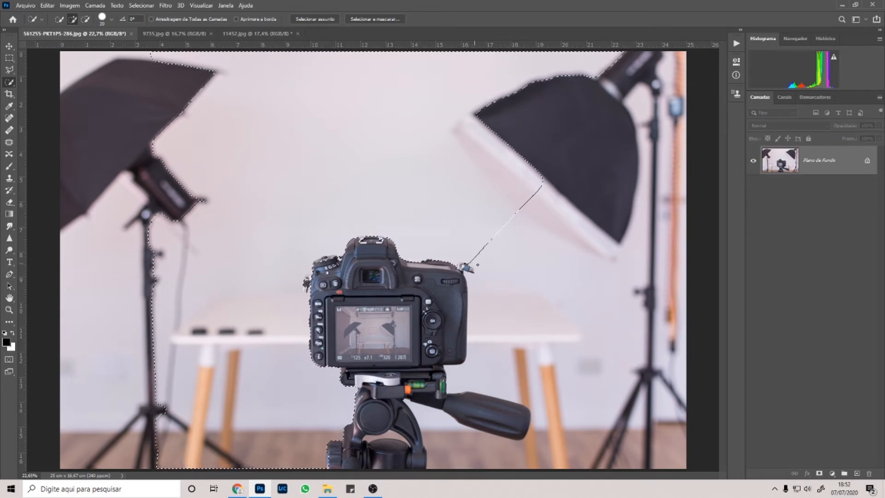
{"action": "left_click_drag", "start_coordinate": [511, 217], "coordinate": [520, 263]}
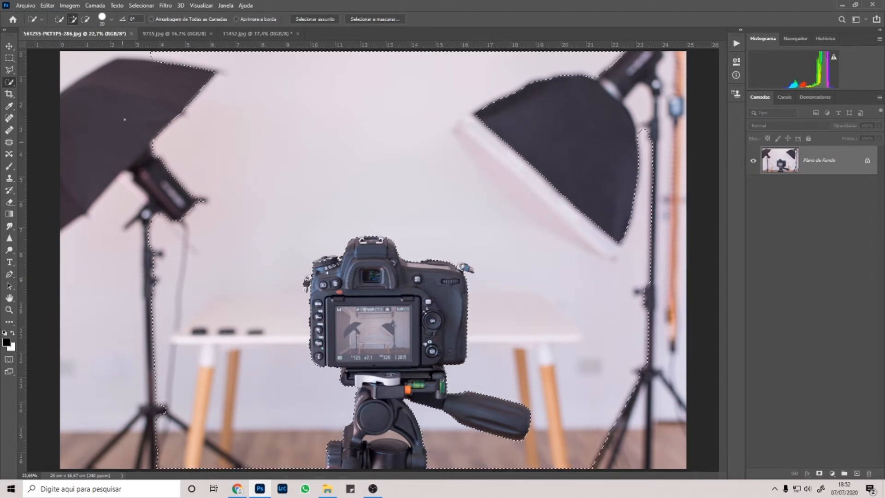
{"action": "left_click_drag", "start_coordinate": [198, 92], "coordinate": [92, 202]}
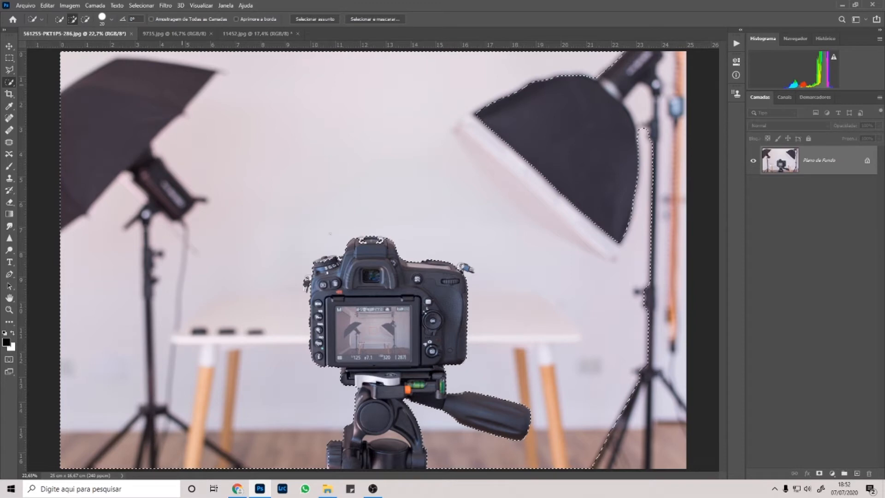
{"action": "mouse_move", "coordinate": [565, 160]}
{"action": "left_mouse_down"}
{"action": "mouse_move", "coordinate": [533, 133]}
{"action": "mouse_move", "coordinate": [532, 145]}
{"action": "mouse_move", "coordinate": [593, 125]}
{"action": "mouse_move", "coordinate": [642, 145]}
{"action": "mouse_move", "coordinate": [671, 193]}
{"action": "mouse_move", "coordinate": [681, 320]}
{"action": "left_mouse_up"}
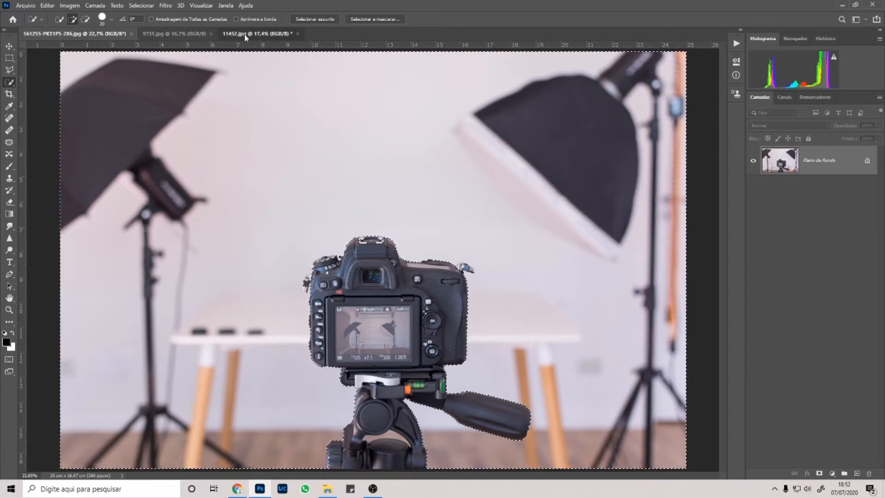
Step: In 11452.jpg, select the backdrop above the ballerina with the Quick Selection tool
{"action": "left_click", "coordinate": [251, 33]}
{"action": "left_click_drag", "start_coordinate": [336, 247], "coordinate": [336, 111]}
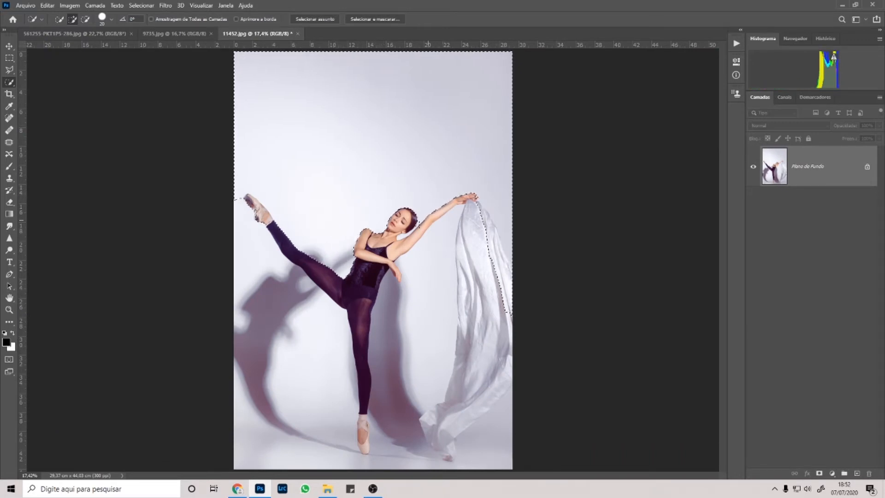
{"action": "key", "text": "ctrl+d"}
Step: Examine the backdrop selection's edges along the ballerina's raised shoe, leg, shoulder and head
{"action": "key", "text": "ctrl+plus"}
{"action": "key", "text": "ctrl+plus"}
{"action": "key", "text": "ctrl+plus"}
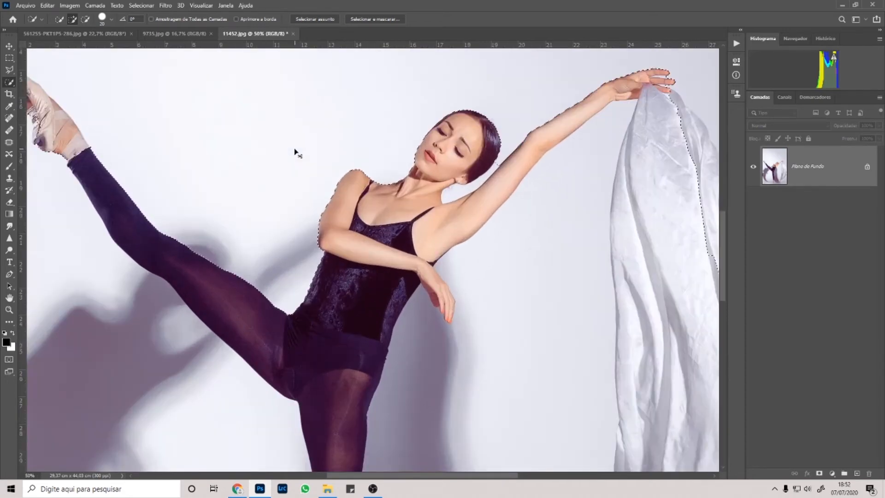
{"action": "left_click_drag", "start_coordinate": [263, 188], "coordinate": [345, 286]}
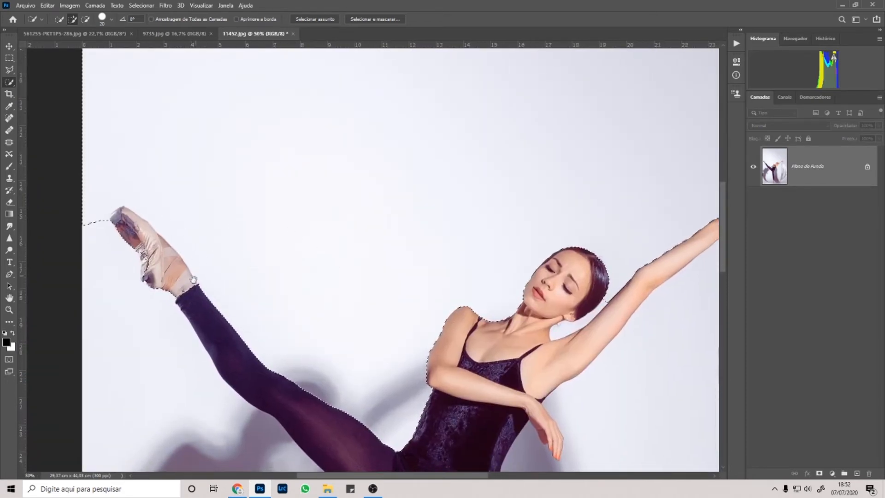
{"action": "left_click_drag", "start_coordinate": [203, 211], "coordinate": [278, 169]}
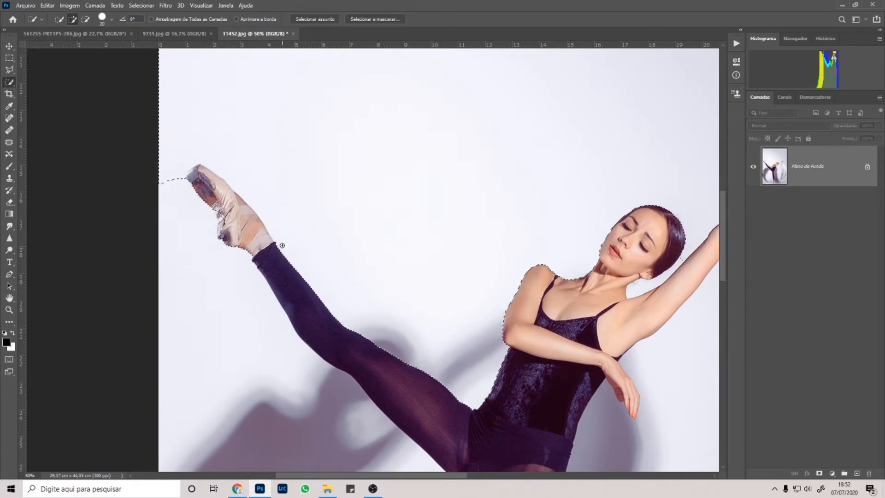
{"action": "left_click_drag", "start_coordinate": [401, 198], "coordinate": [188, 58]}
{"action": "left_click_drag", "start_coordinate": [306, 281], "coordinate": [501, 106]}
{"action": "left_click", "coordinate": [420, 176], "text": "alt"}
{"action": "left_click", "coordinate": [323, 216], "text": "alt"}
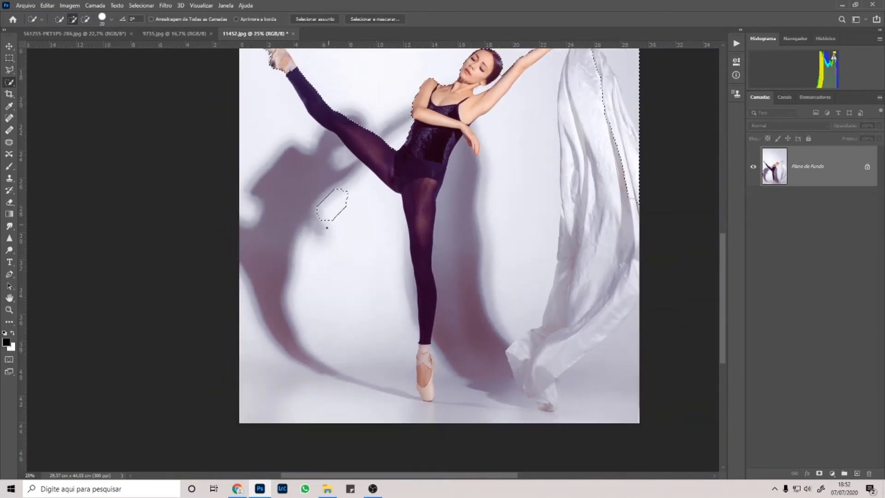
Step: Deselect, set Quick Selection to new selection, and select the backdrop above the ballerina plus the shadowed area beneath her raised leg
{"action": "key", "text": "ctrl+d"}
{"action": "left_click_drag", "start_coordinate": [408, 166], "coordinate": [369, 262]}
{"action": "left_click_drag", "start_coordinate": [416, 172], "coordinate": [374, 165]}
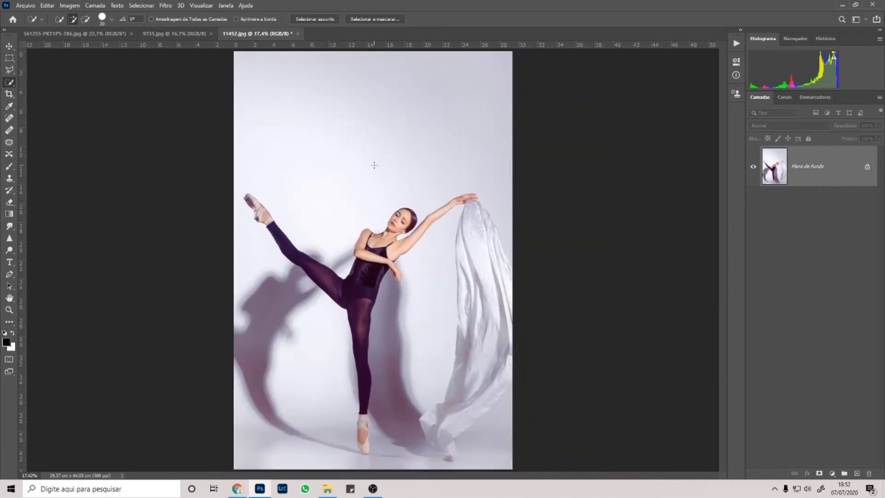
{"action": "left_click", "coordinate": [60, 20]}
{"action": "left_click_drag", "start_coordinate": [347, 204], "coordinate": [385, 119]}
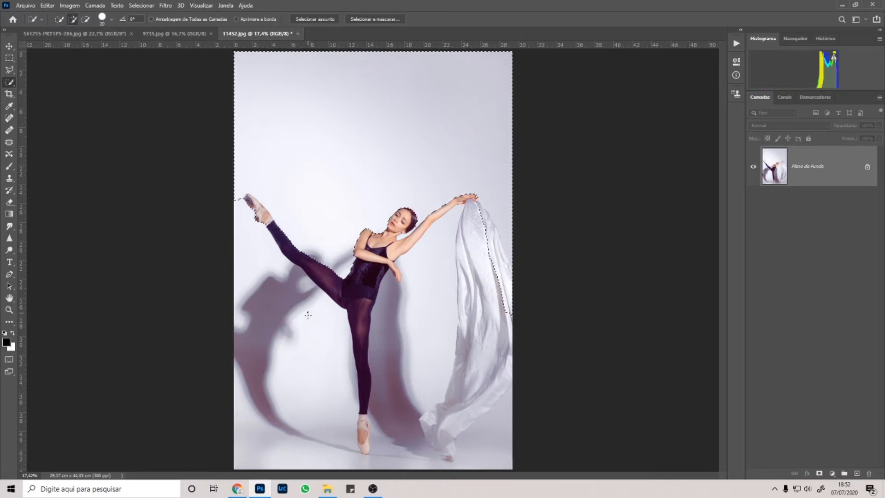
{"action": "left_click_drag", "start_coordinate": [301, 315], "coordinate": [299, 346]}
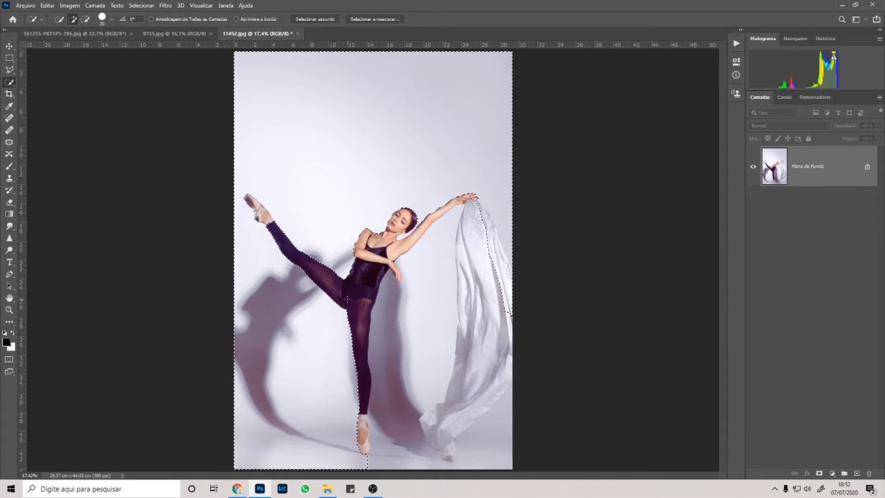
Step: Start a new selection of the backdrop between the standing leg and fabric, and replace it with the backdrop above the ballerina
{"action": "left_click", "coordinate": [59, 19]}
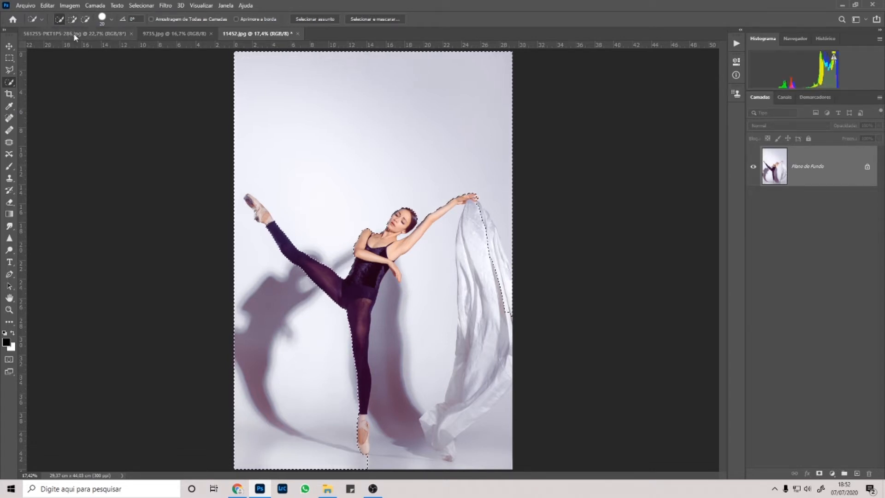
{"action": "mouse_move", "coordinate": [402, 284]}
{"action": "left_mouse_down"}
{"action": "mouse_move", "coordinate": [410, 221]}
{"action": "mouse_move", "coordinate": [416, 359]}
{"action": "mouse_move", "coordinate": [396, 398]}
{"action": "left_mouse_up"}
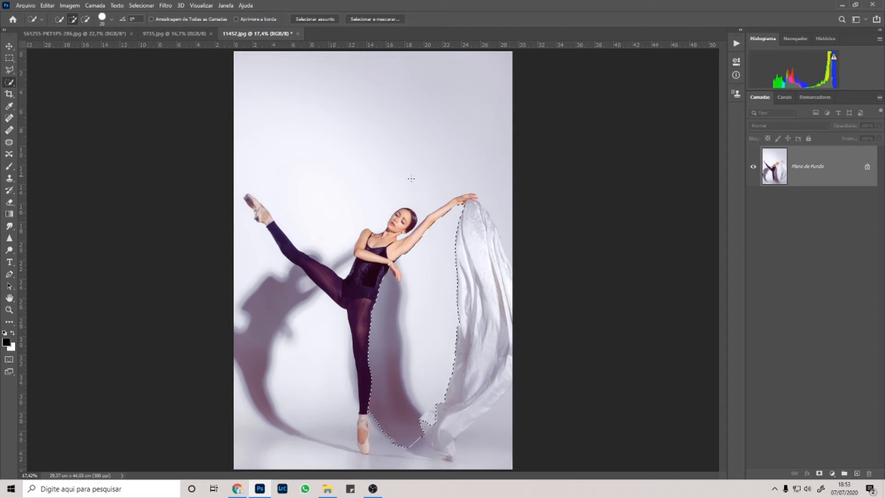
{"action": "left_click", "coordinate": [59, 21]}
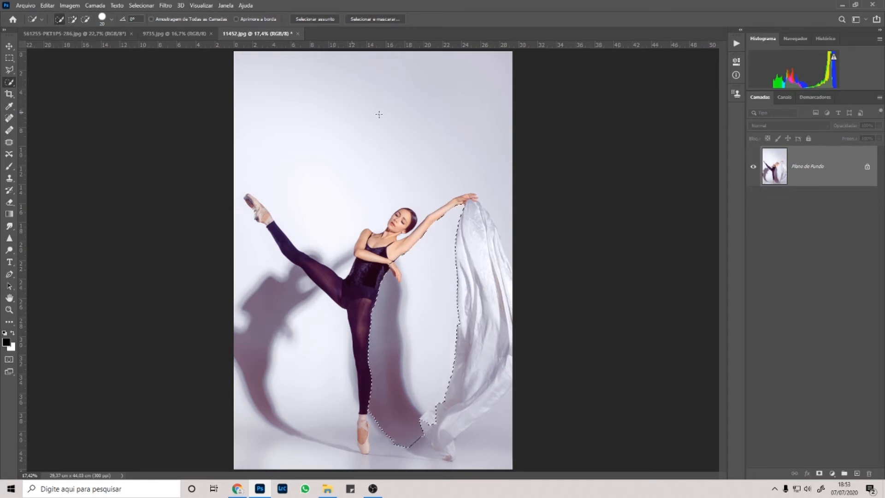
{"action": "left_click", "coordinate": [356, 135]}
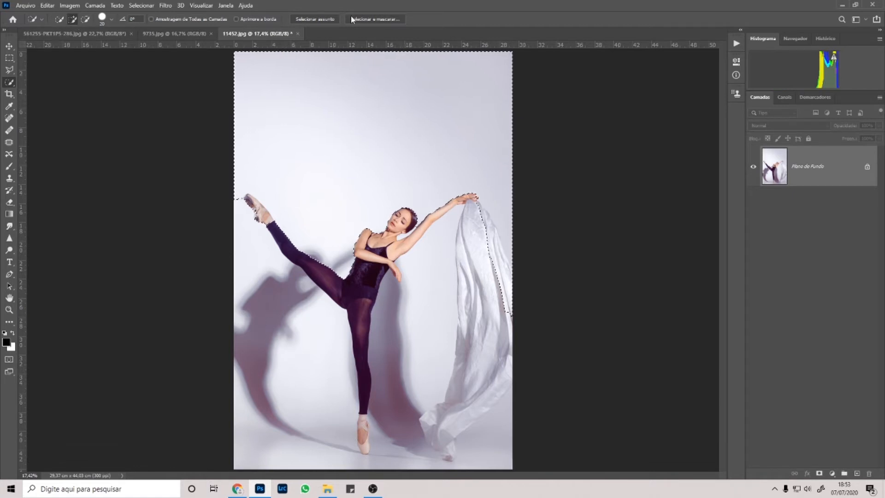
Step: Set Quick Selection to subtract and remove the ballerina's raised pointe shoe from the backdrop selection
{"action": "key", "text": "ctrl+plus"}
{"action": "key", "text": "ctrl+plus"}
{"action": "key", "text": "ctrl+plus"}
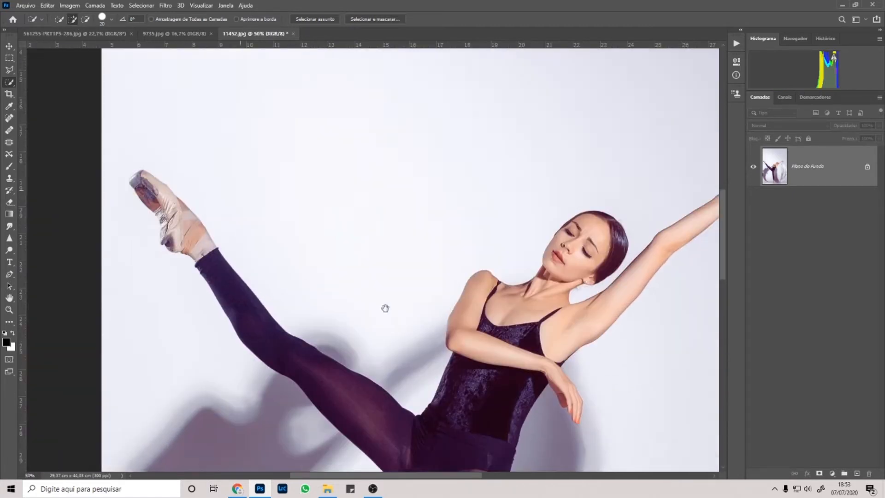
{"action": "left_click_drag", "start_coordinate": [385, 308], "coordinate": [424, 347]}
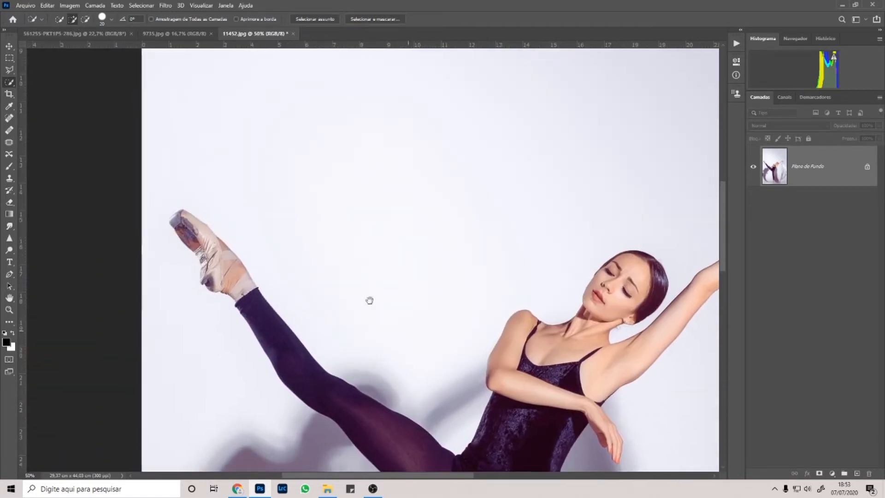
{"action": "left_click", "coordinate": [85, 19]}
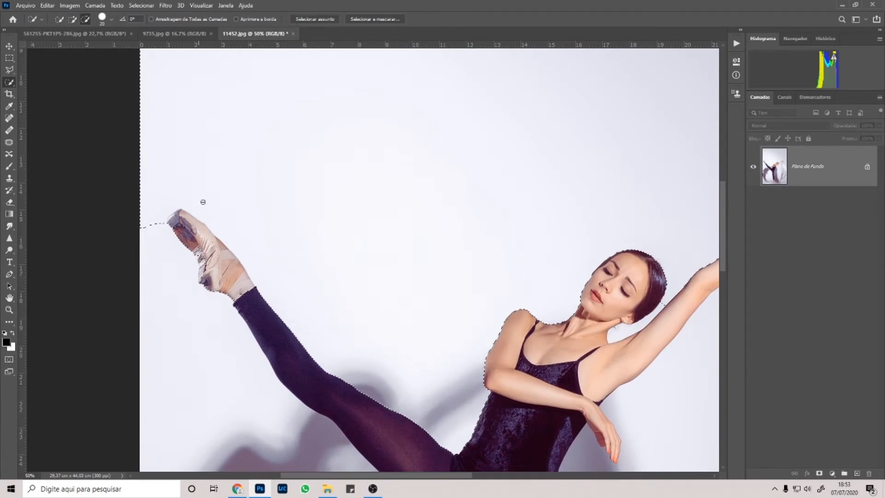
{"action": "left_click_drag", "start_coordinate": [181, 220], "coordinate": [226, 258]}
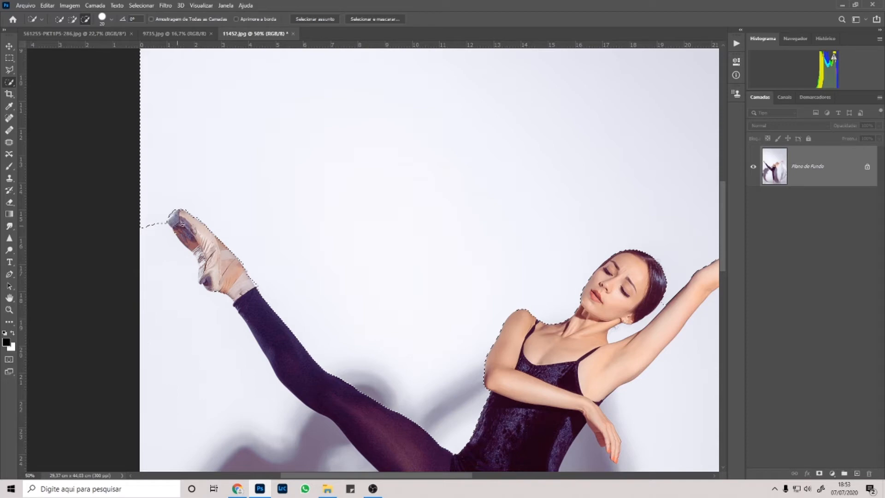
Step: Return Quick Selection to add mode and subtract the fabric's edge below the ballerina's hand from the selection
{"action": "left_click", "coordinate": [72, 20]}
{"action": "left_click_drag", "start_coordinate": [598, 268], "coordinate": [248, 236]}
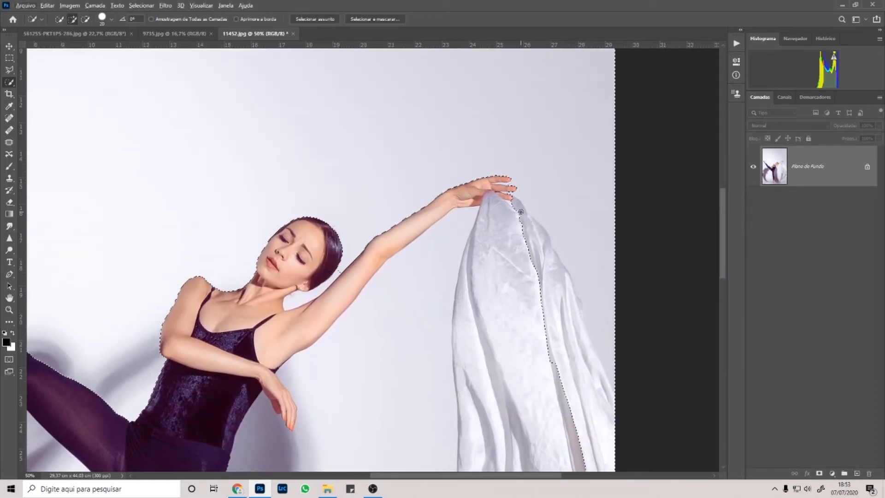
{"action": "mouse_move", "coordinate": [517, 205]}
{"action": "left_mouse_down"}
{"action": "mouse_move", "coordinate": [579, 312]}
{"action": "mouse_move", "coordinate": [595, 381]}
{"action": "left_mouse_up"}
{"action": "key", "text": "ctrl+0"}
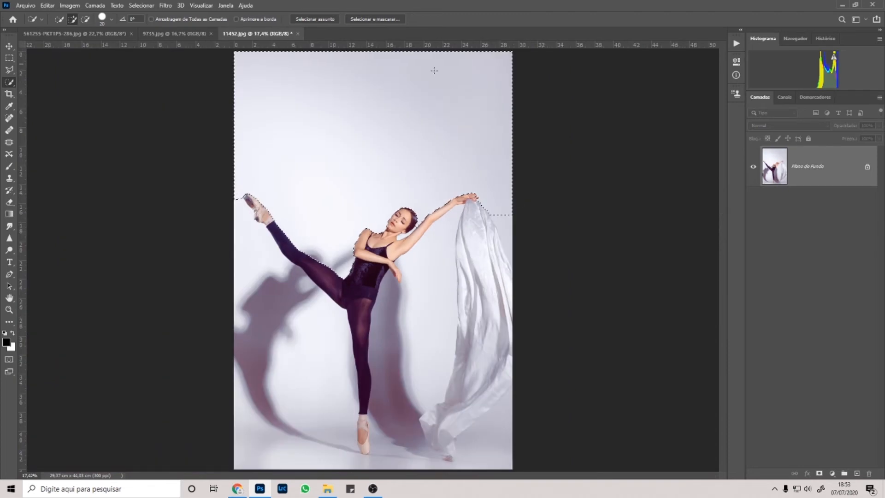
Step: Deselect, enlarge the Quick Selection brush to about 370 px, and select the backdrop above the ballerina
{"action": "key", "text": "ctrl+d"}
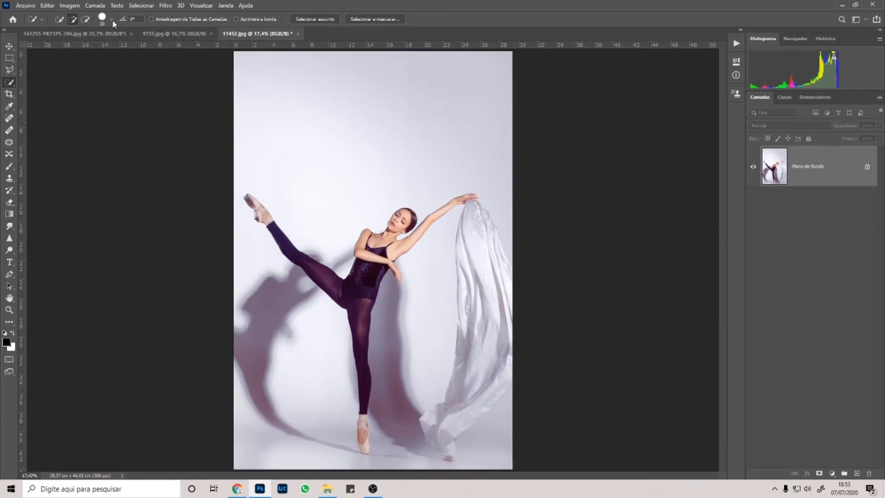
{"action": "left_click", "coordinate": [112, 18]}
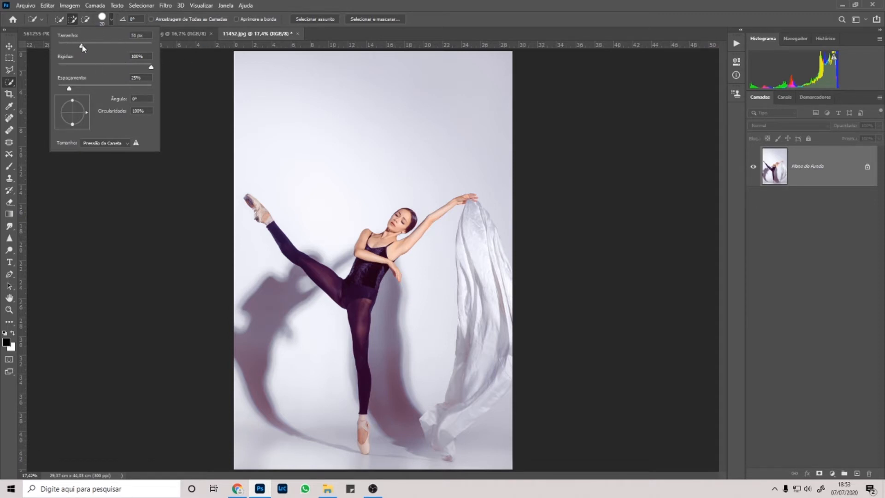
{"action": "left_click_drag", "start_coordinate": [81, 46], "coordinate": [135, 46]}
{"action": "left_click", "coordinate": [326, 209]}
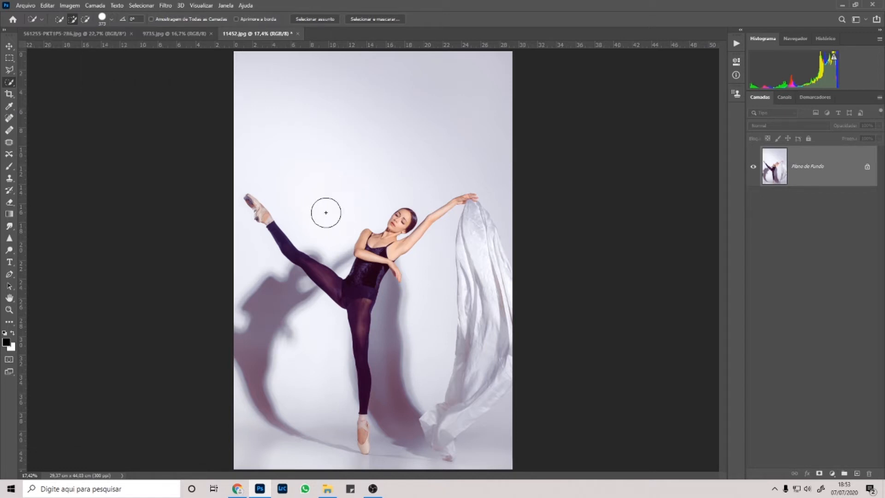
{"action": "left_click_drag", "start_coordinate": [328, 154], "coordinate": [318, 116]}
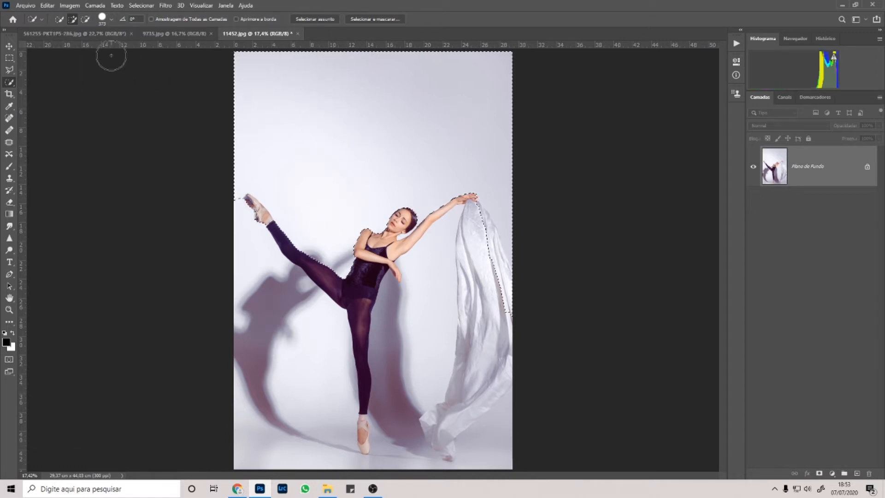
Step: Reduce the Quick Selection brush size to 21 px and try its hardness setting, ending at full hardness
{"action": "right_click", "coordinate": [295, 110]}
{"action": "left_click", "coordinate": [112, 18]}
{"action": "left_click", "coordinate": [112, 18]}
{"action": "left_click_drag", "start_coordinate": [136, 48], "coordinate": [68, 43]}
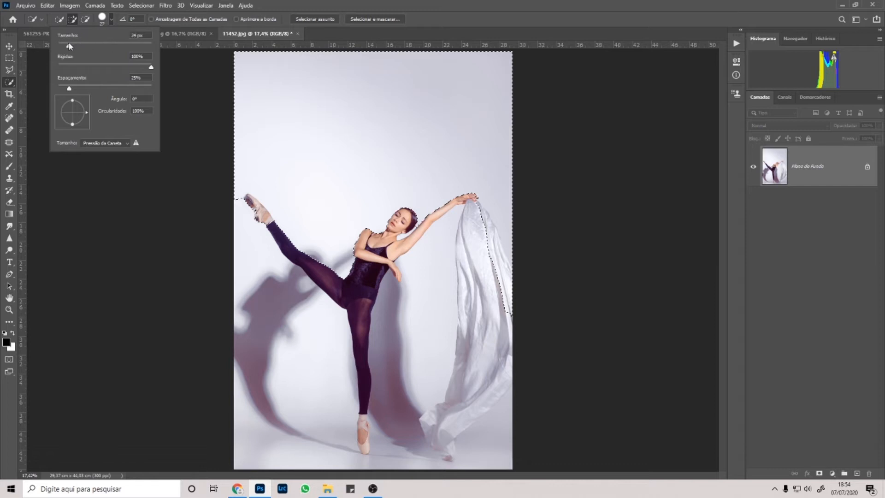
{"action": "left_click", "coordinate": [117, 67]}
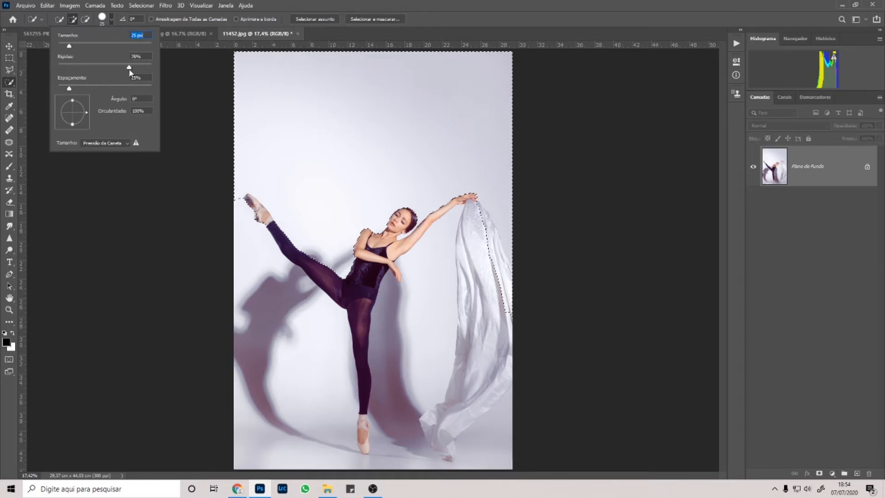
{"action": "left_click_drag", "start_coordinate": [68, 64], "coordinate": [155, 71]}
{"action": "key", "text": "Tab"}
{"action": "left_click_drag", "start_coordinate": [69, 47], "coordinate": [68, 47]}
{"action": "left_click", "coordinate": [325, 132]}
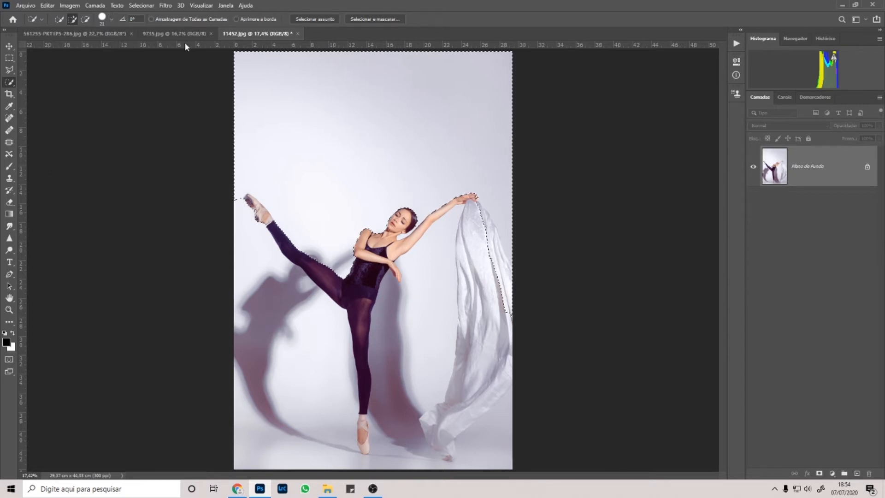
Step: Switch to 9735.jpg and select the concrete wall in front of the woman with Quick Selection
{"action": "left_click", "coordinate": [167, 34]}
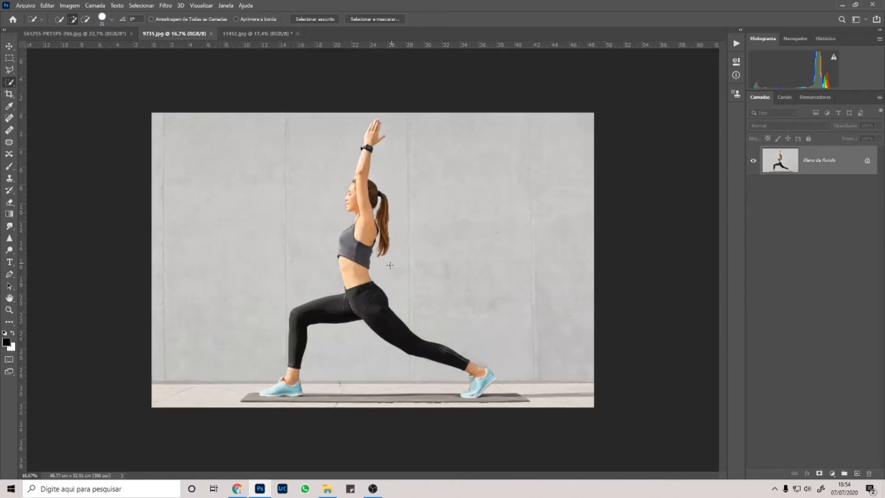
{"action": "left_click_drag", "start_coordinate": [236, 300], "coordinate": [273, 217]}
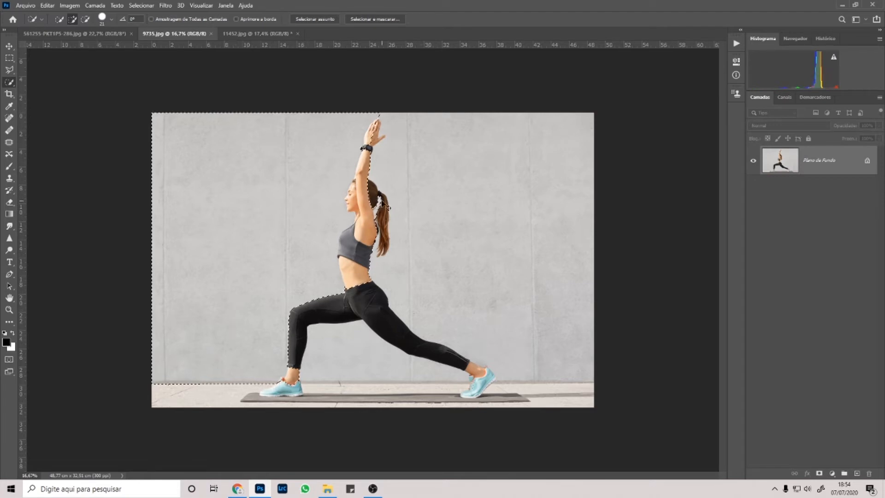
Step: Subtract the woman's torso, face and raised arms from the wall selection
{"action": "key", "text": "ctrl+plus"}
{"action": "key", "text": "ctrl+plus"}
{"action": "key", "text": "ctrl+plus"}
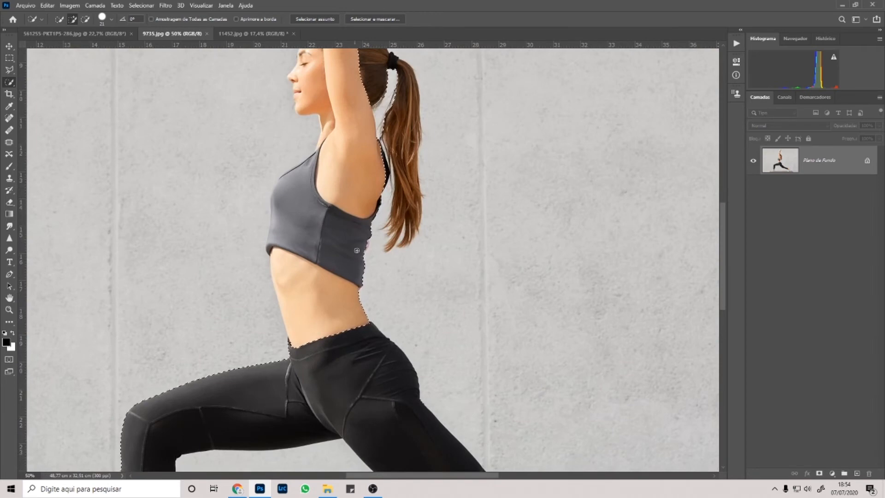
{"action": "mouse_move", "coordinate": [324, 323]}
{"action": "left_mouse_down"}
{"action": "mouse_move", "coordinate": [328, 345]}
{"action": "mouse_move", "coordinate": [318, 248]}
{"action": "mouse_move", "coordinate": [343, 133]}
{"action": "mouse_move", "coordinate": [337, 95]}
{"action": "left_mouse_up"}
{"action": "scroll", "coordinate": [331, 212], "scroll_direction": "up", "scroll_amount": 3}
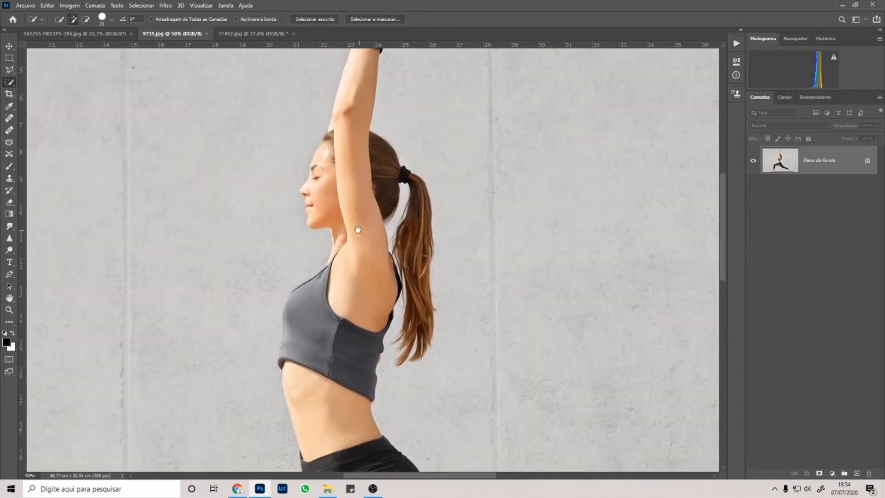
{"action": "left_click_drag", "start_coordinate": [330, 216], "coordinate": [324, 159]}
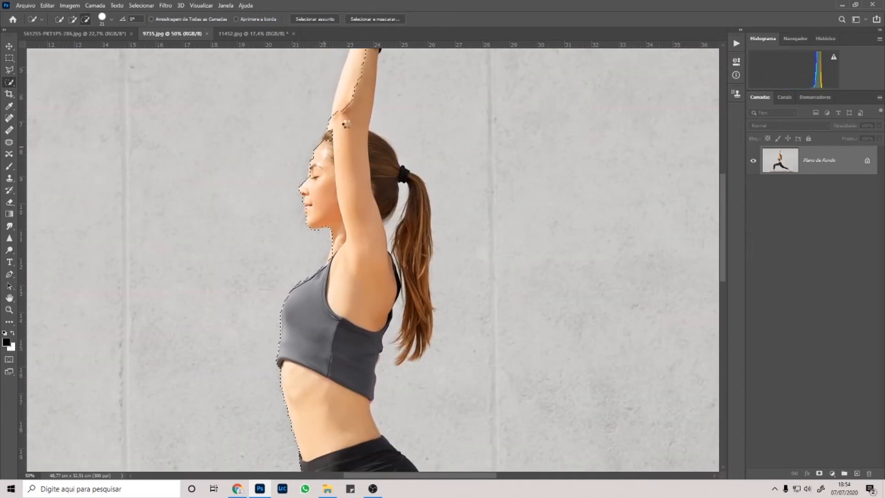
{"action": "scroll", "coordinate": [344, 138], "scroll_direction": "up", "scroll_amount": 2}
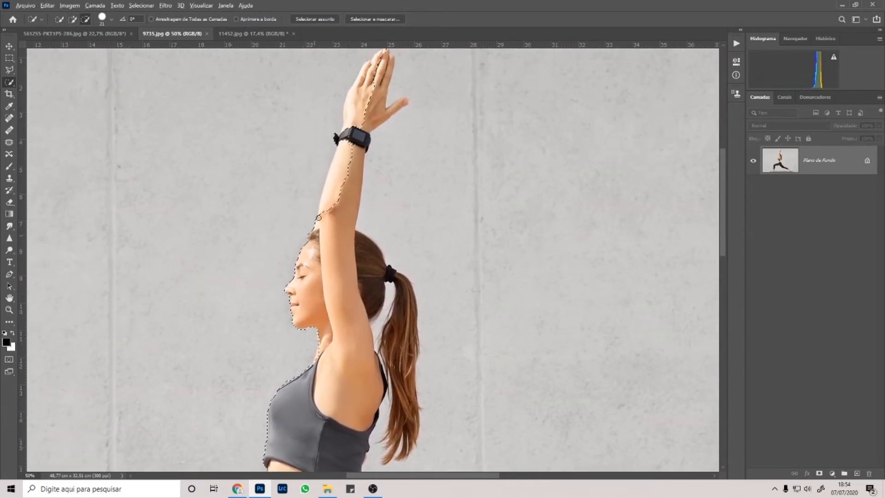
{"action": "left_click_drag", "start_coordinate": [318, 217], "coordinate": [340, 166]}
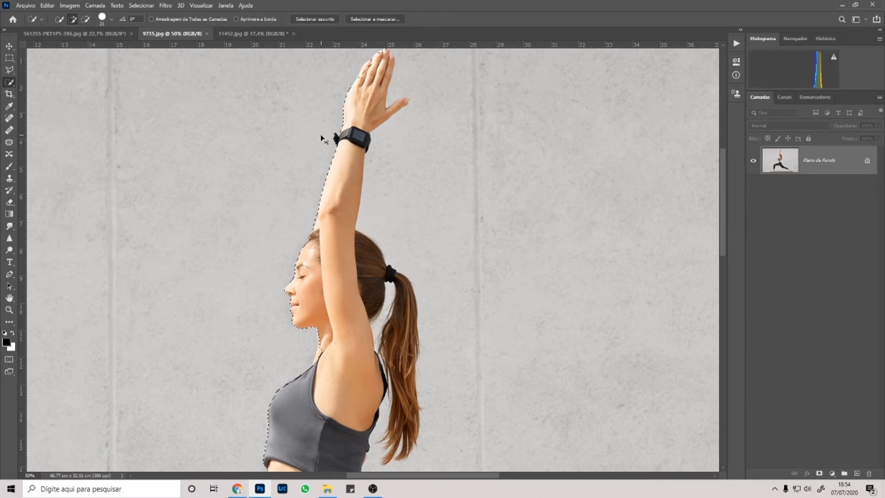
{"action": "key", "text": "ctrl+0"}
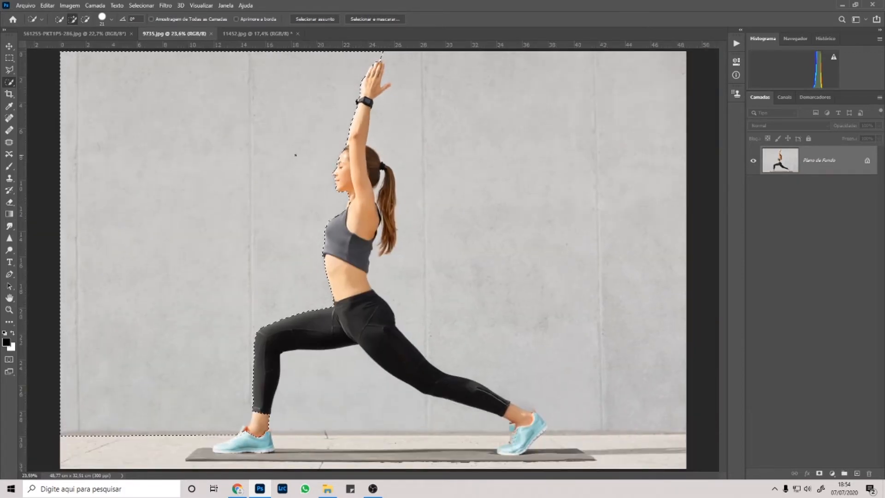
Step: Add the wall behind the woman and between her legs to the selection, and correct the selection at her rear shoe
{"action": "mouse_move", "coordinate": [557, 312]}
{"action": "left_mouse_down"}
{"action": "mouse_move", "coordinate": [503, 286]}
{"action": "mouse_move", "coordinate": [453, 230]}
{"action": "left_mouse_up"}
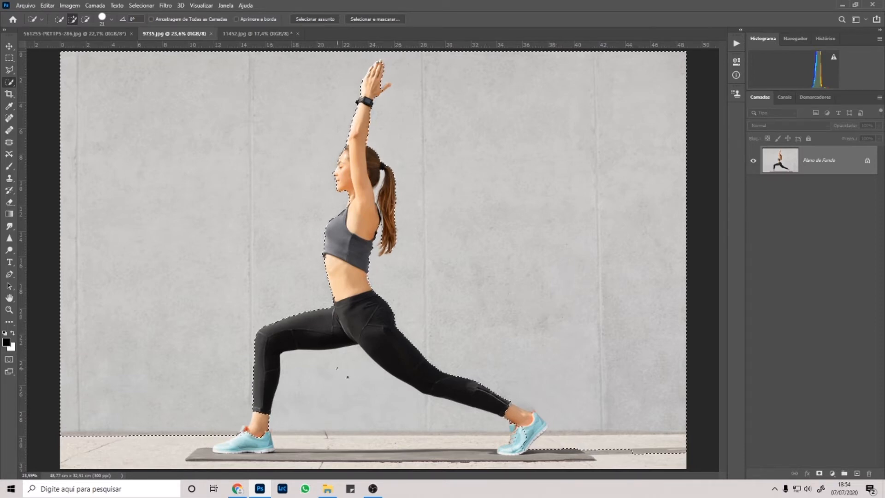
{"action": "left_click_drag", "start_coordinate": [348, 377], "coordinate": [405, 409]}
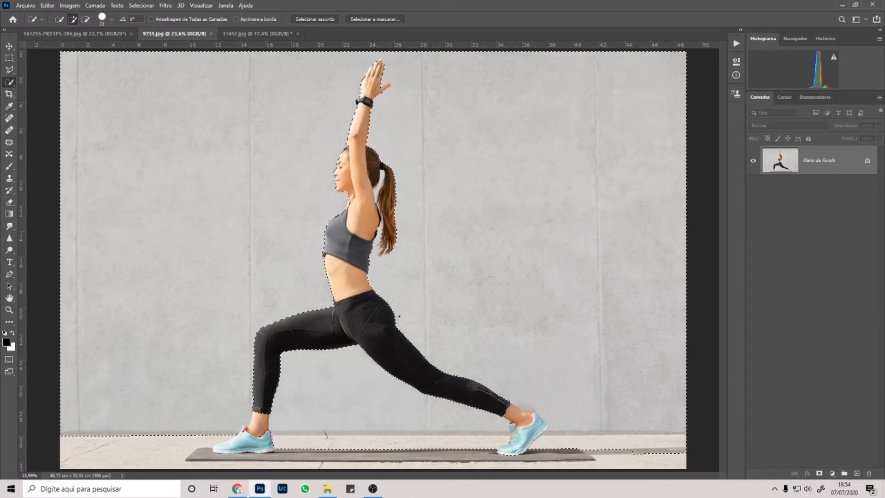
{"action": "key", "text": "alt"}
{"action": "left_click_drag", "start_coordinate": [523, 420], "coordinate": [526, 431]}
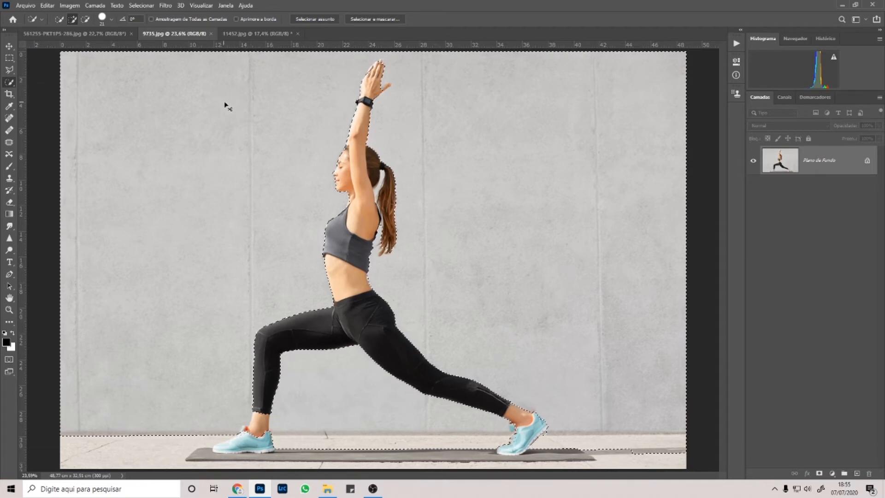
Step: Deselect the wall, choose the Magic Wand tool, and switch to 11452.jpg
{"action": "key", "text": "ctrl+d"}
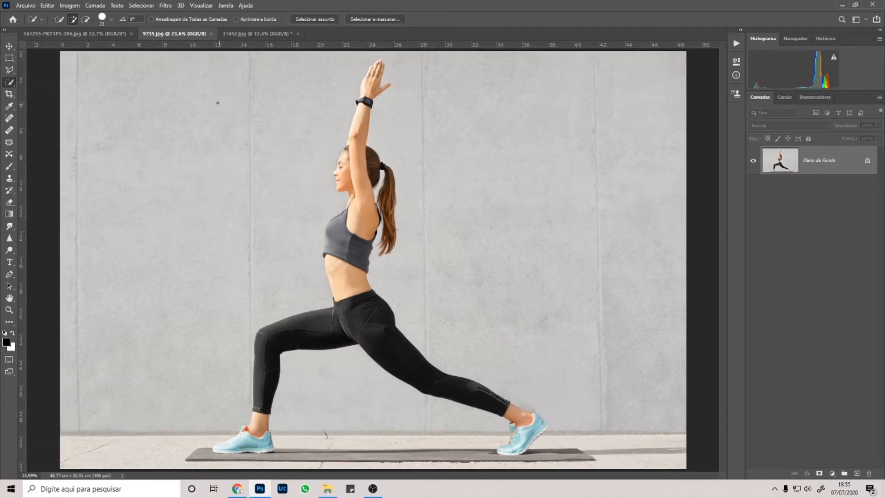
{"action": "left_click", "coordinate": [9, 84]}
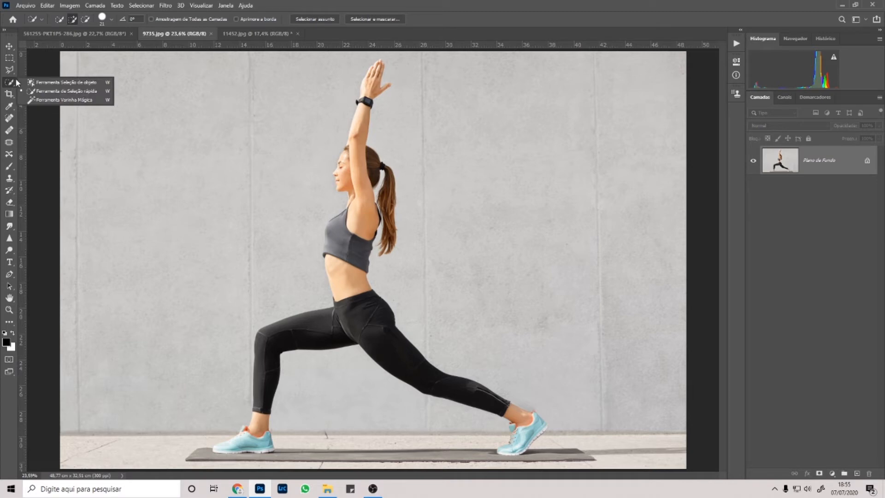
{"action": "left_click", "coordinate": [48, 100]}
{"action": "left_click", "coordinate": [244, 34]}
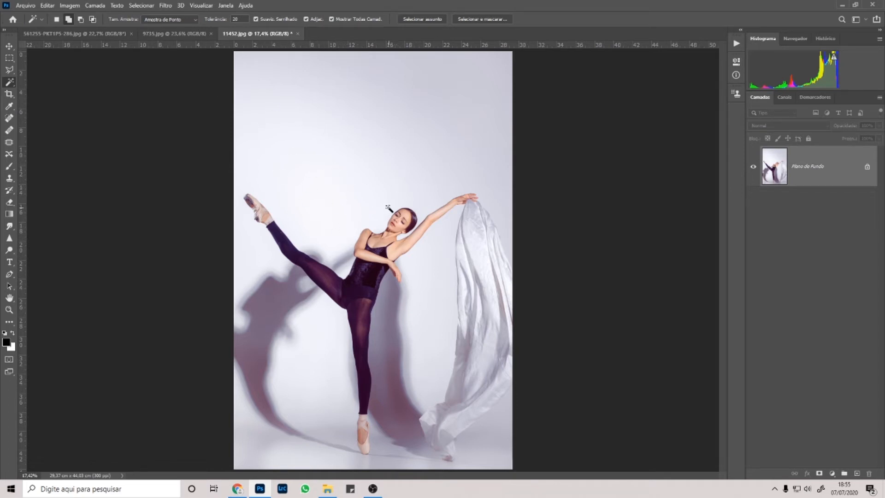
Step: Select the bright backdrop between the ballerina's raised shoe and head with the Magic Wand
{"action": "key", "text": "ctrl+plus"}
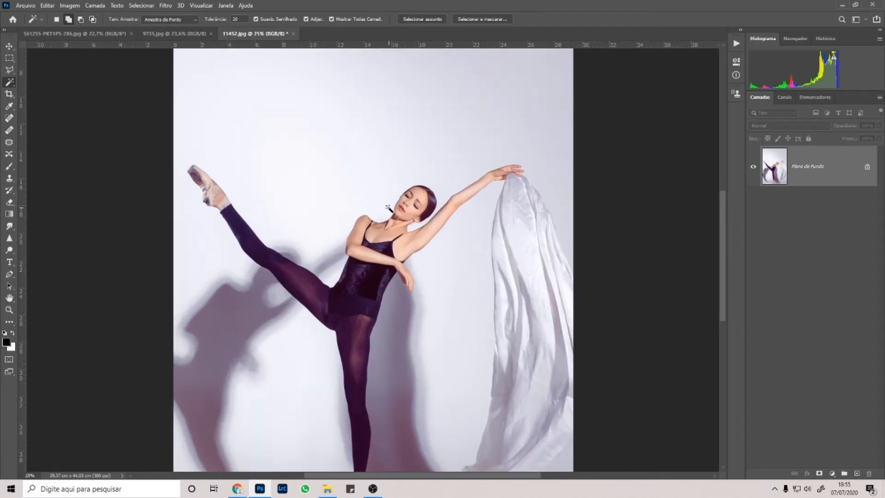
{"action": "scroll", "coordinate": [389, 209], "scroll_direction": "up", "scroll_amount": 2}
{"action": "key", "text": "ctrl+plus"}
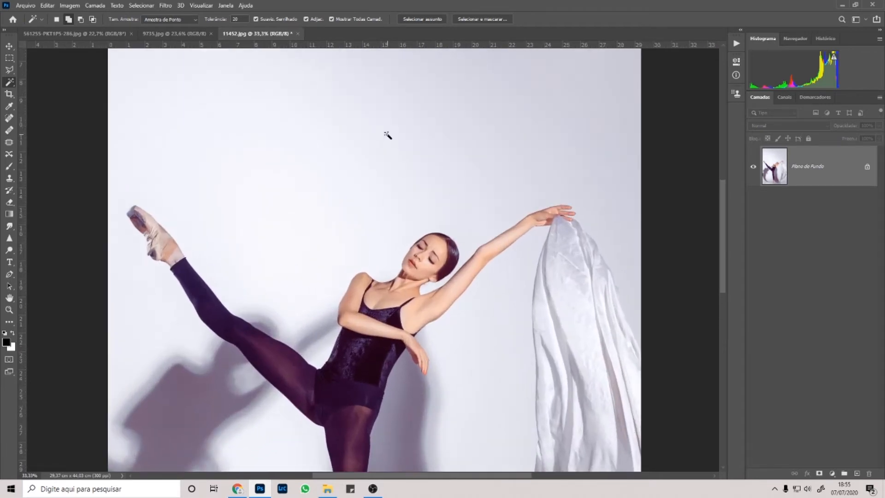
{"action": "scroll", "coordinate": [314, 179], "scroll_direction": "up", "scroll_amount": 2}
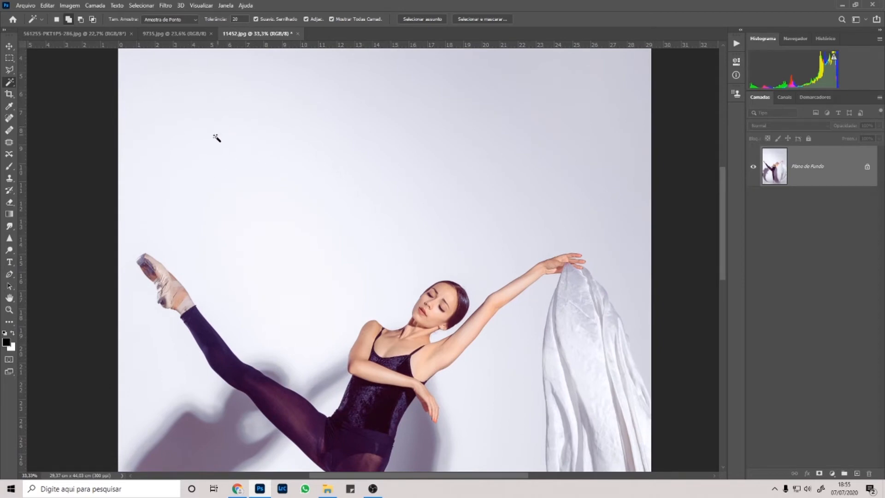
{"action": "scroll", "coordinate": [279, 218], "scroll_direction": "down", "scroll_amount": 1}
{"action": "scroll", "coordinate": [279, 218], "scroll_direction": "right", "scroll_amount": 1}
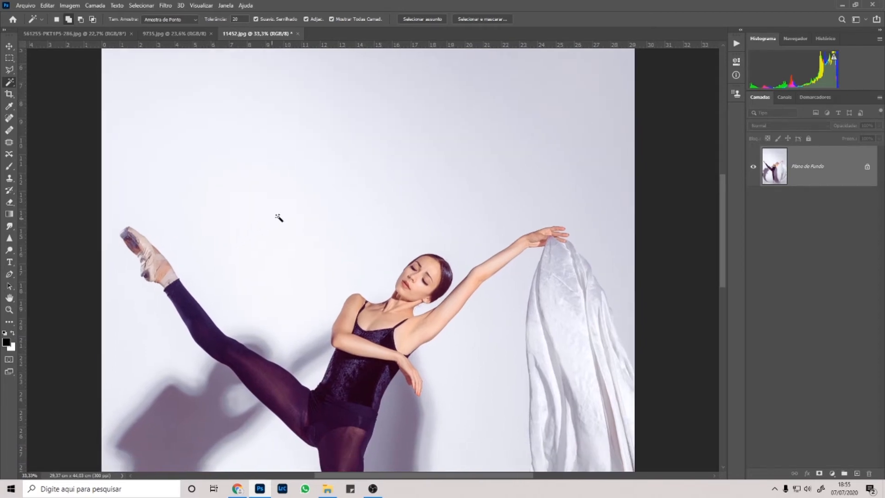
{"action": "left_click", "coordinate": [224, 215]}
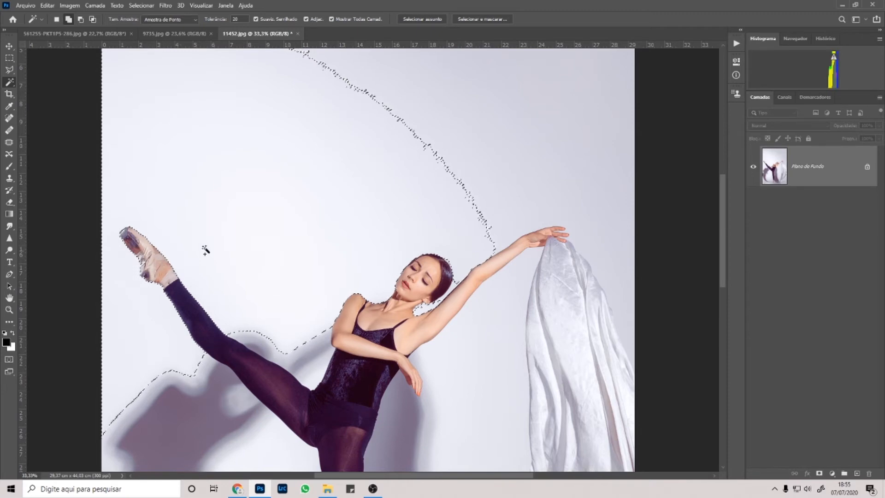
Step: Check the Magic Wand selection around the ballerina, deselect it, and turn off the Contiguous option
{"action": "left_click_drag", "start_coordinate": [330, 300], "coordinate": [298, 177]}
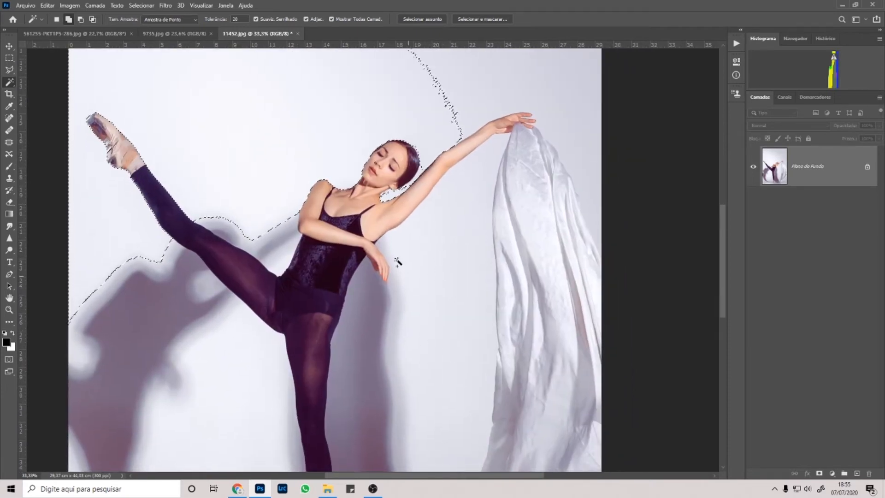
{"action": "left_click_drag", "start_coordinate": [397, 258], "coordinate": [424, 290]}
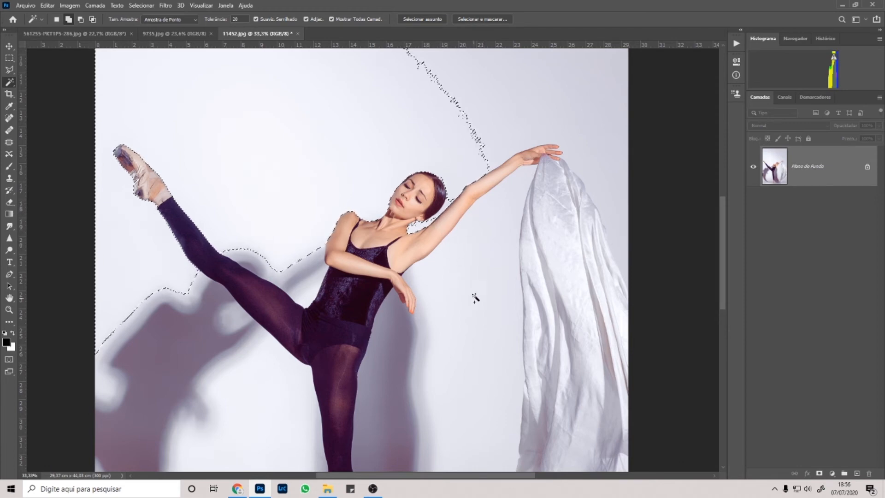
{"action": "key", "text": "ctrl+d"}
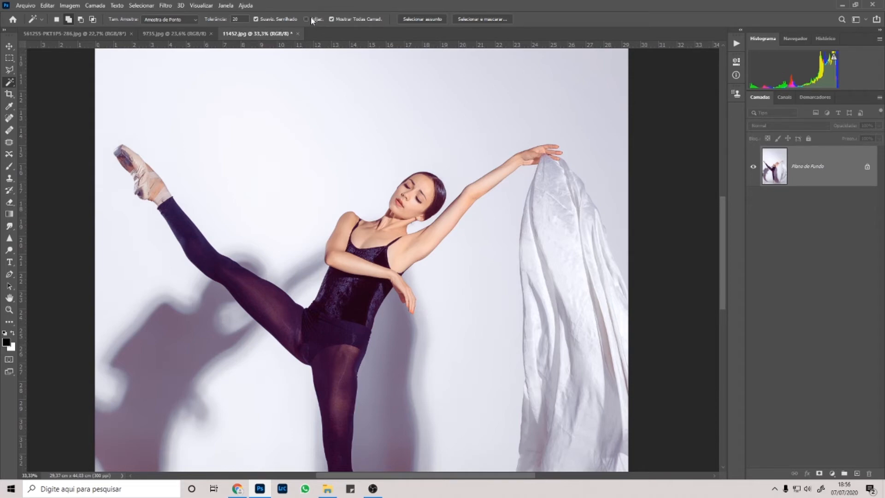
Step: Select the backdrop around the ballerina with Contiguous on, try again with it off, and restore Contiguous with nothing selected
{"action": "left_click", "coordinate": [256, 190]}
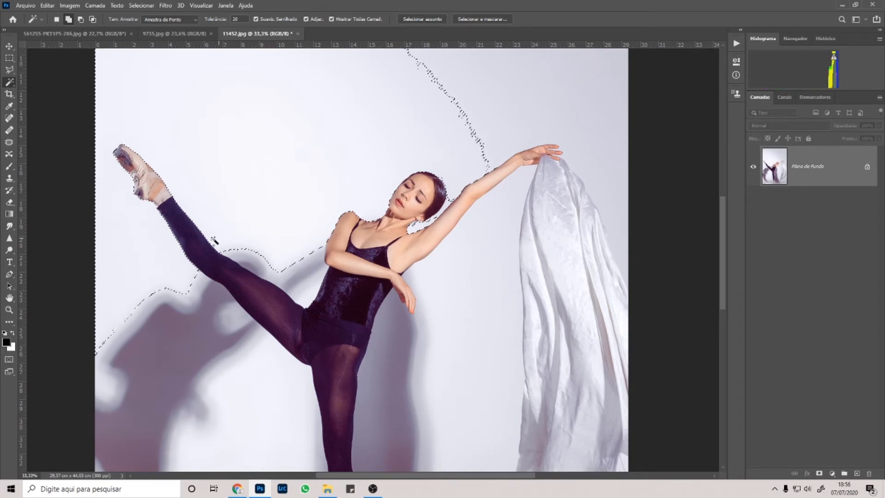
{"action": "left_click", "coordinate": [308, 21]}
{"action": "left_click", "coordinate": [364, 171]}
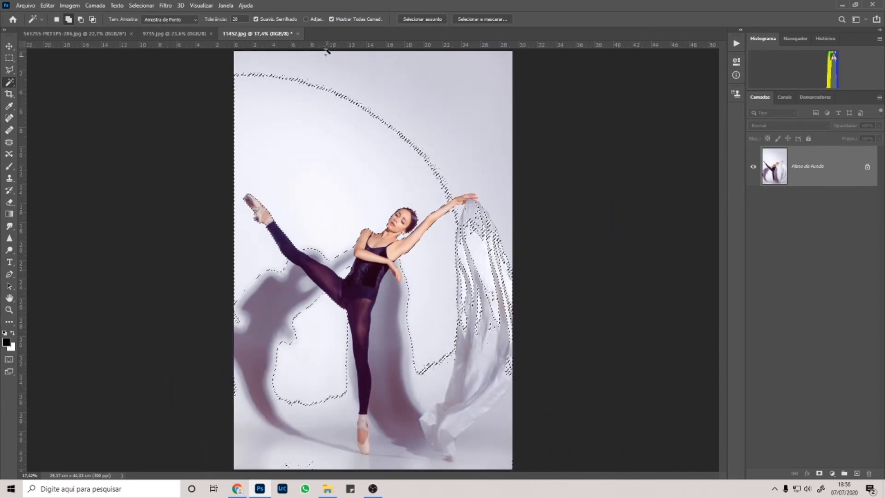
{"action": "left_click", "coordinate": [306, 19]}
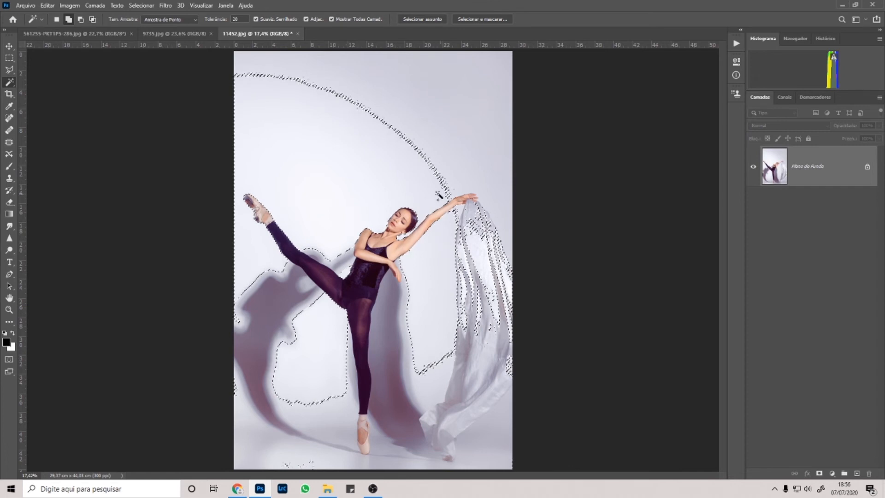
{"action": "key", "text": "ctrl+d"}
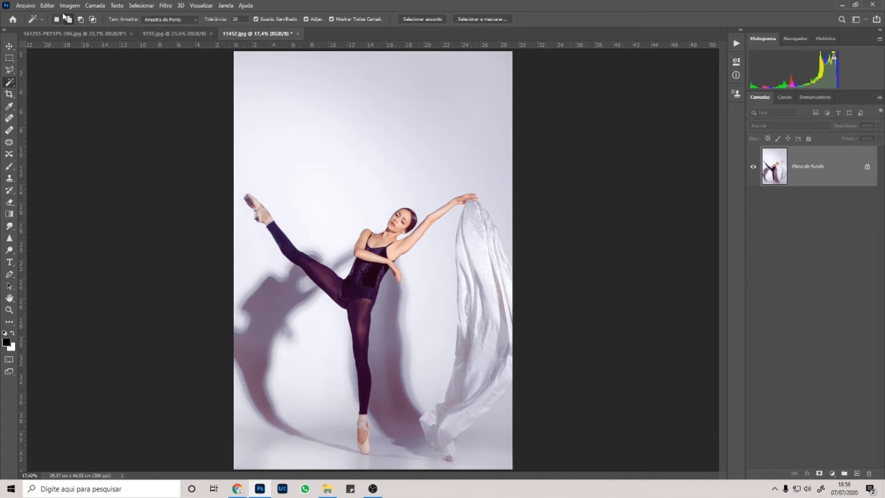
Step: In New Selection mode, select the backdrop above the raised leg, and replace it with the backdrop under the outstretched arm
{"action": "left_click", "coordinate": [332, 187]}
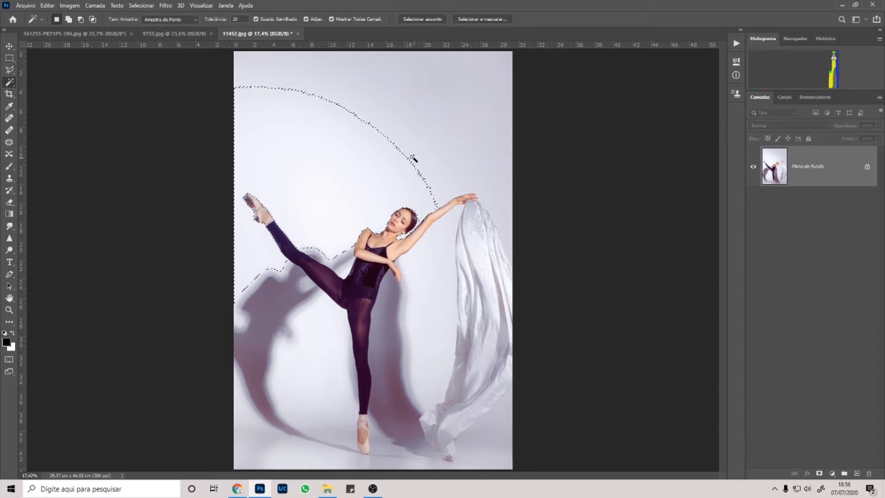
{"action": "left_click", "coordinate": [435, 276]}
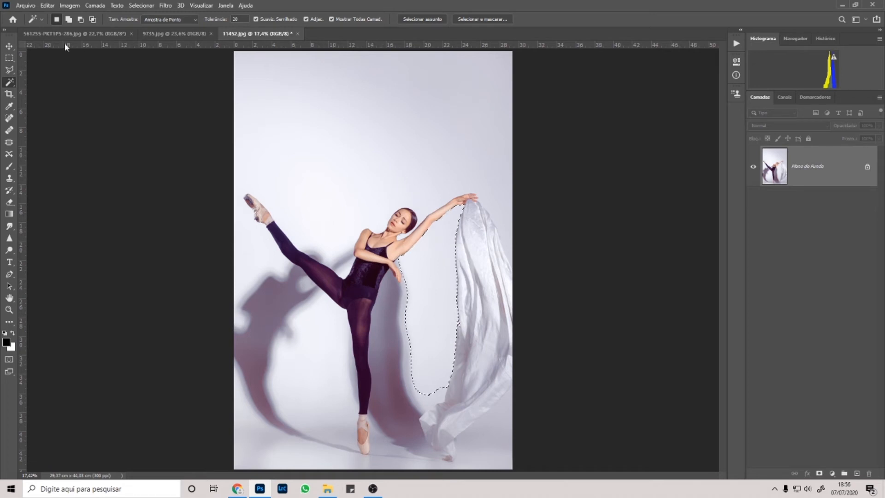
Step: Add the backdrop above the leg, between the legs, at the upper corner and along the floor to the selection
{"action": "left_click", "coordinate": [326, 194], "text": "shift"}
{"action": "left_click", "coordinate": [326, 336], "text": "shift"}
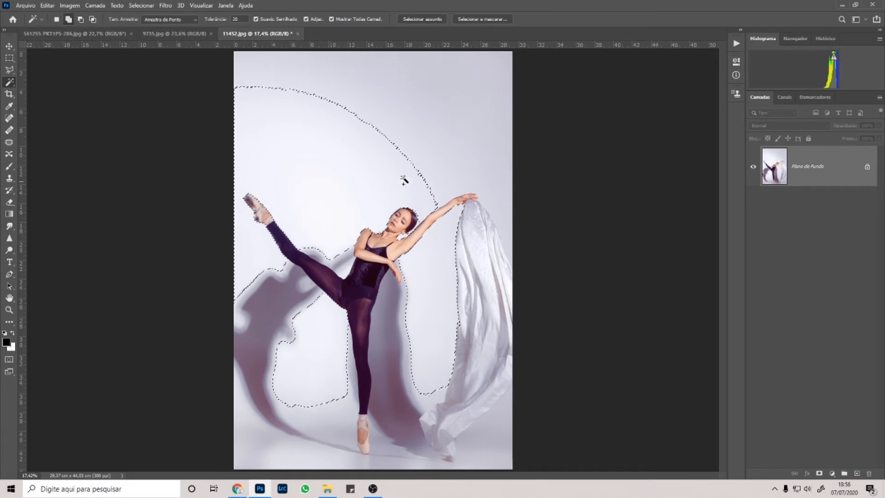
{"action": "left_click", "coordinate": [472, 123], "text": "shift"}
{"action": "left_click", "coordinate": [474, 83], "text": "shift"}
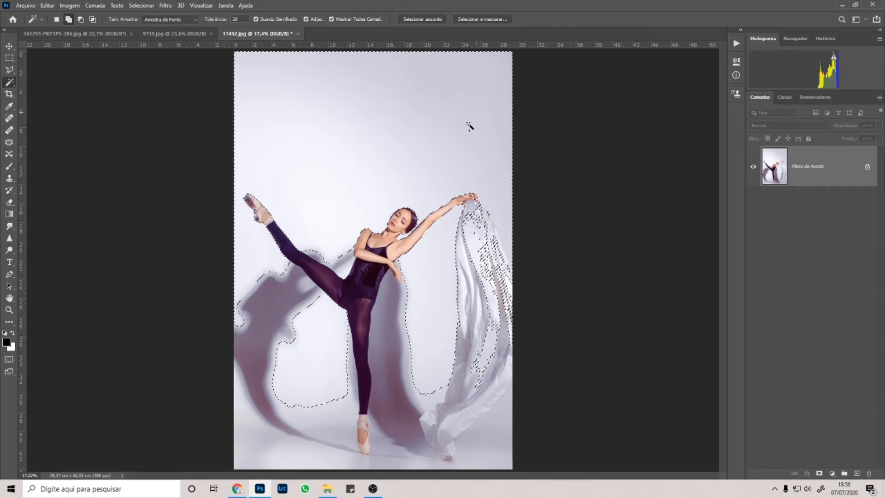
{"action": "left_click", "coordinate": [317, 423], "text": "shift"}
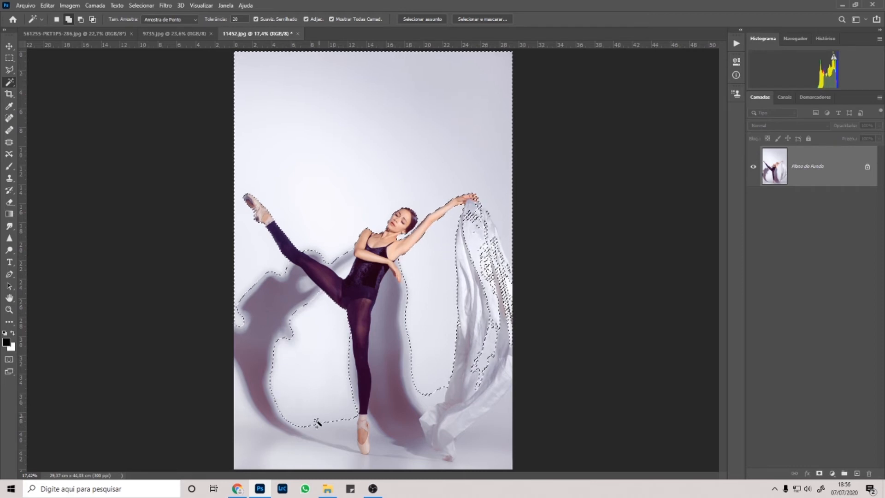
{"action": "left_click", "coordinate": [288, 446]}
Step: Subtract the backdrop under the outstretched arm, part of the fabric and a band of the upper backdrop from the selection
{"action": "left_click", "coordinate": [81, 19]}
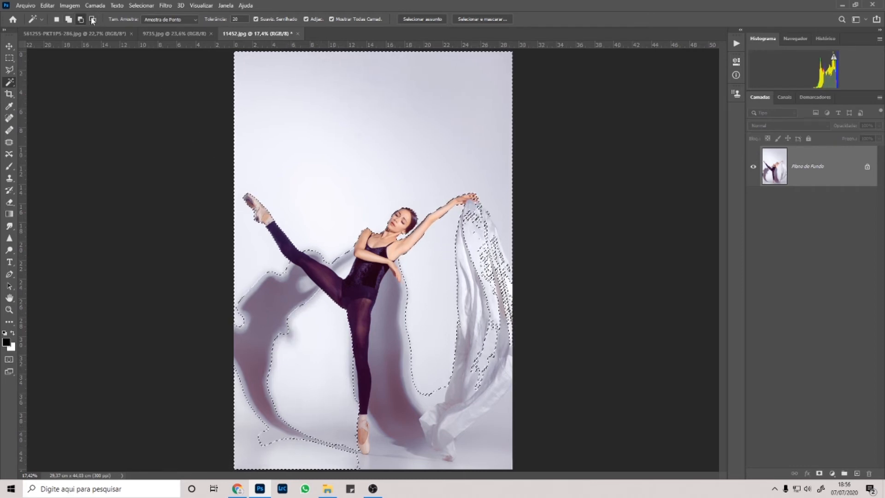
{"action": "left_click", "coordinate": [461, 240]}
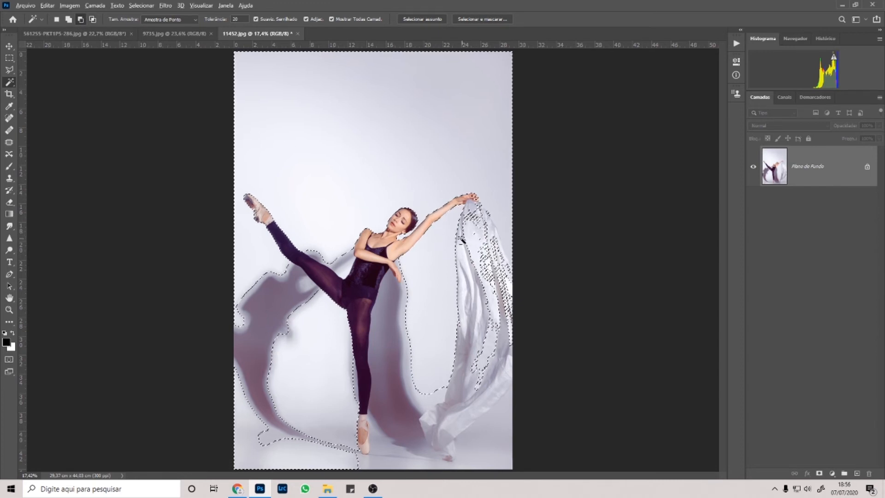
{"action": "left_click", "coordinate": [476, 237]}
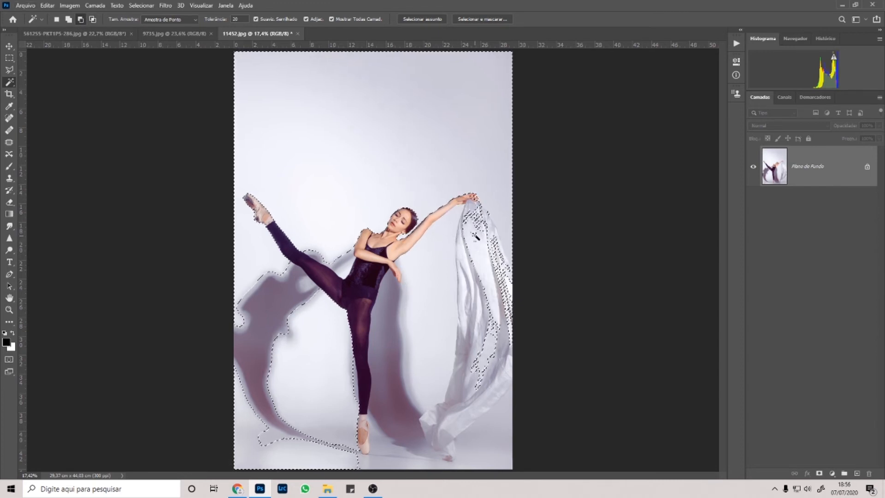
{"action": "left_click", "coordinate": [489, 194]}
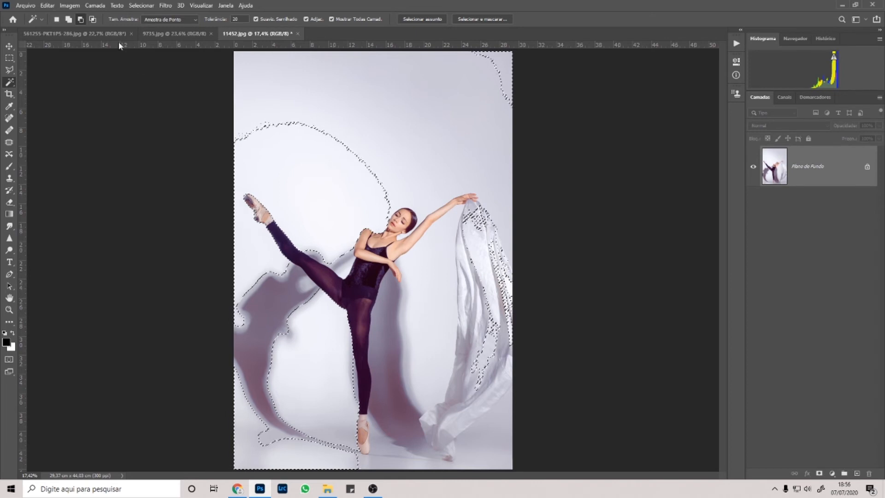
Step: Intersect the selection with the bright backdrop between the ballerina's raised shoe and head
{"action": "left_click", "coordinate": [92, 18]}
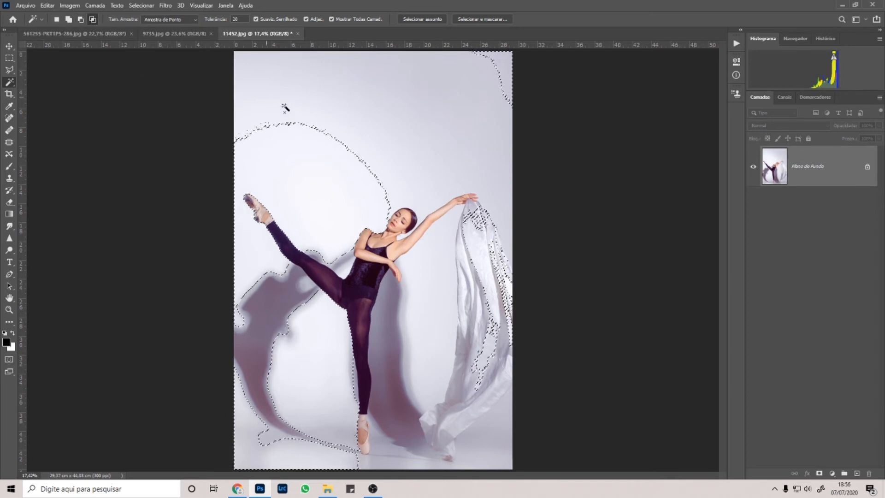
{"action": "left_click", "coordinate": [339, 158]}
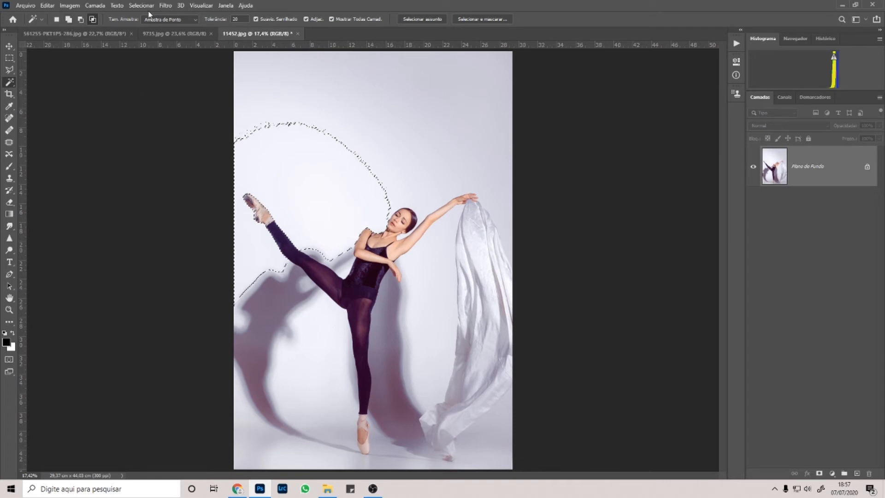
Step: Add the backdrop above the ballerina's head to the selection, and subtract the area at the fabric's outer edge
{"action": "left_click", "coordinate": [68, 20]}
{"action": "left_click", "coordinate": [388, 133]}
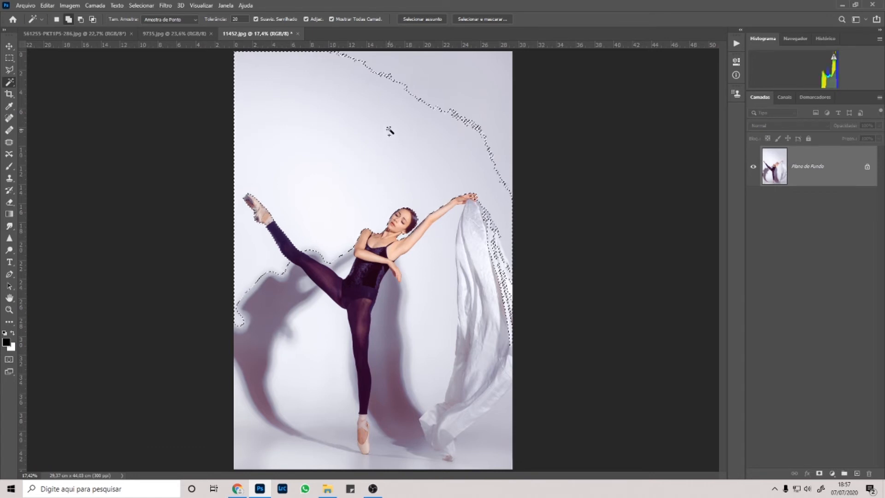
{"action": "left_click", "coordinate": [81, 20]}
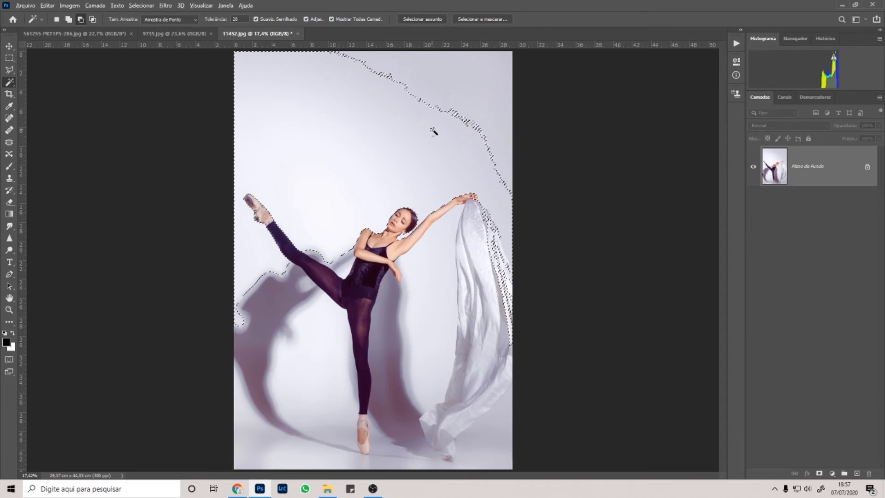
{"action": "left_click", "coordinate": [502, 279]}
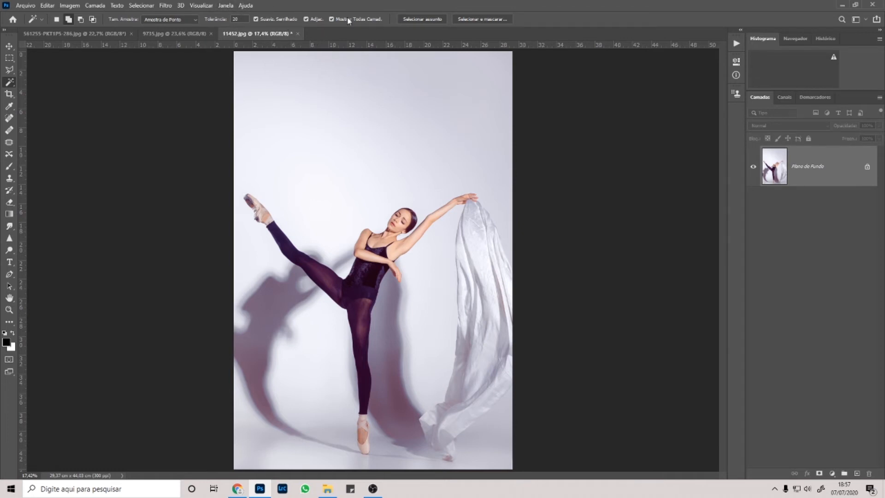
Step: Keep the sample size at Point Sample, try selecting edge pixels on top of the ballerina's shoulder, and deselect them
{"action": "left_click", "coordinate": [191, 19]}
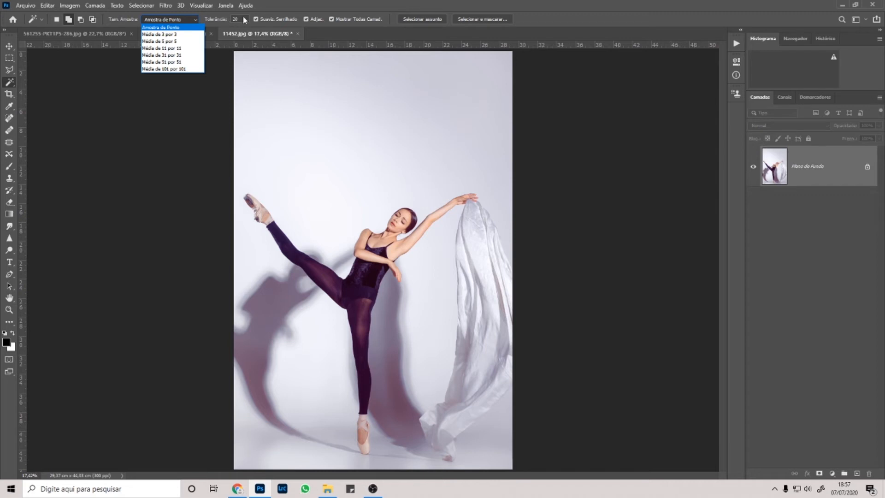
{"action": "left_click", "coordinate": [182, 29]}
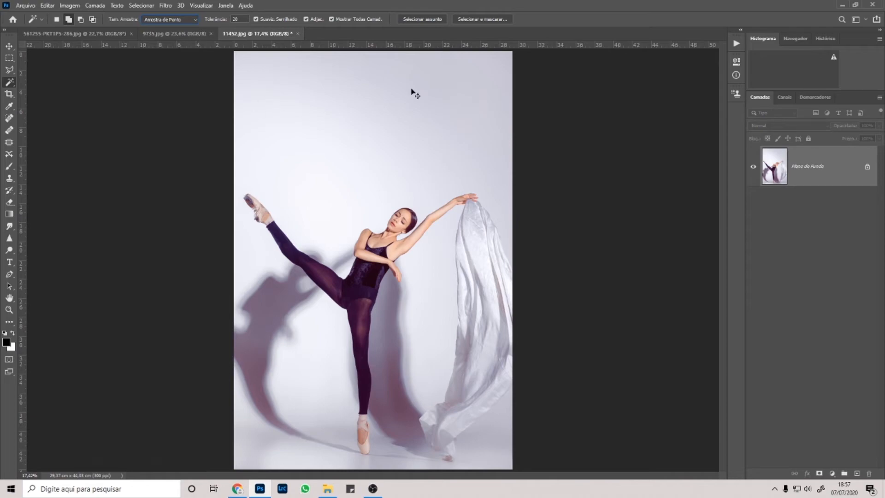
{"action": "scroll", "coordinate": [411, 92], "scroll_direction": "up", "scroll_amount": 7}
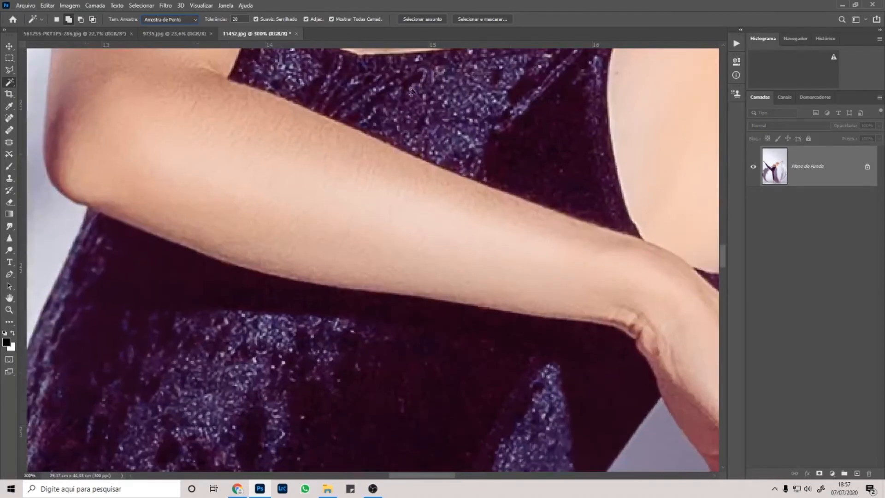
{"action": "left_click_drag", "start_coordinate": [419, 175], "coordinate": [381, 416]}
{"action": "scroll", "coordinate": [366, 399], "scroll_direction": "up", "scroll_amount": 3}
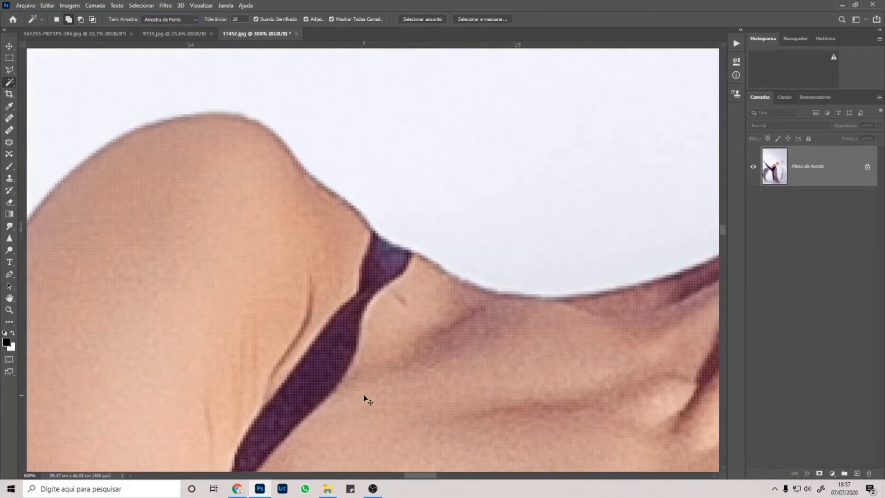
{"action": "key", "text": "ctrl+plus"}
{"action": "key", "text": "ctrl+plus"}
{"action": "key", "text": "ctrl+plus"}
{"action": "left_click_drag", "start_coordinate": [310, 176], "coordinate": [486, 275]}
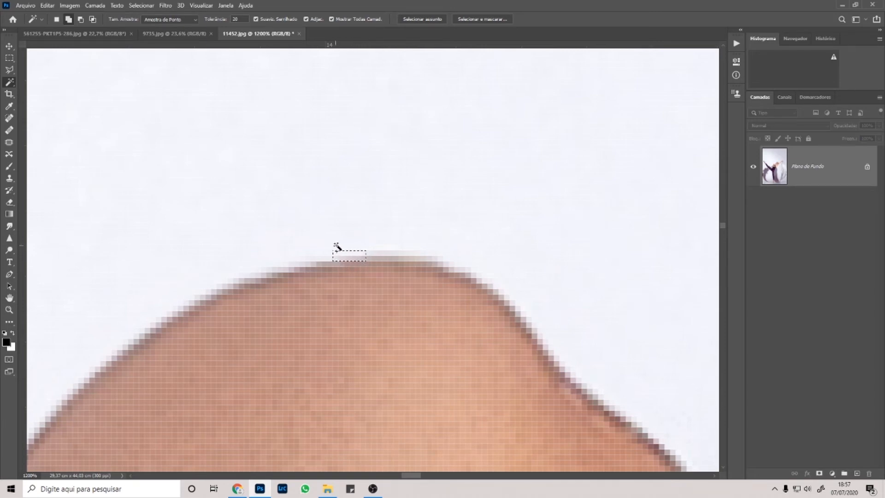
{"action": "key", "text": "ctrl+d"}
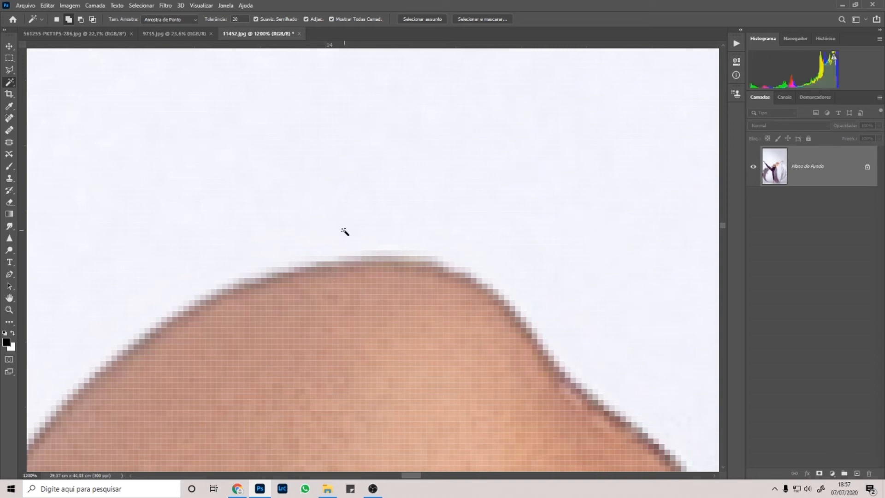
Step: Select the backdrop along the shoulder's edge with the sample size kept at Point Sample, and deselect it
{"action": "left_click", "coordinate": [342, 233]}
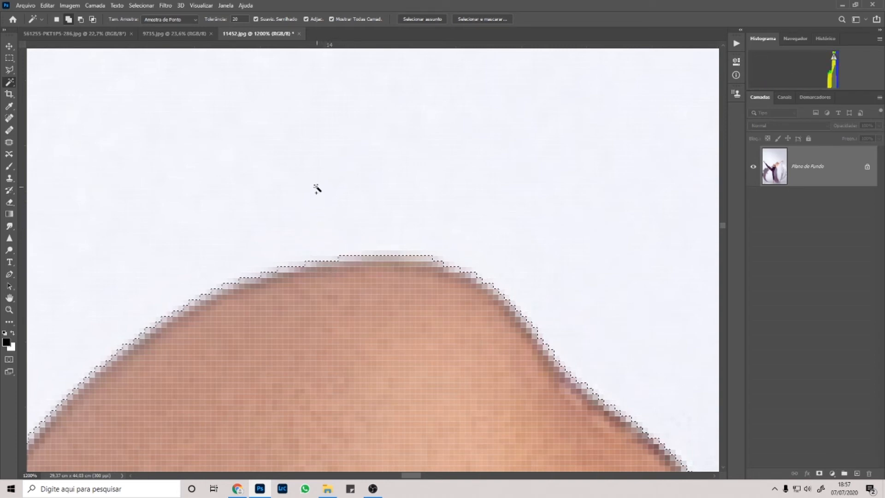
{"action": "left_click", "coordinate": [192, 20]}
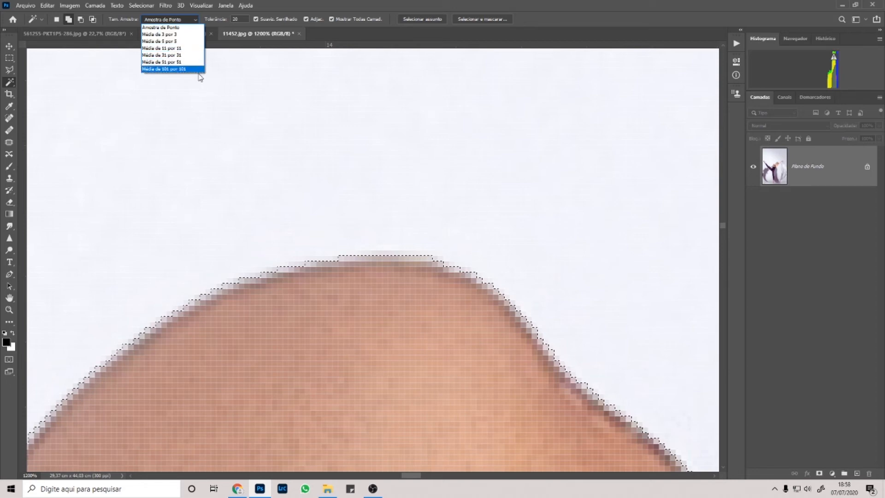
{"action": "left_click", "coordinate": [181, 28]}
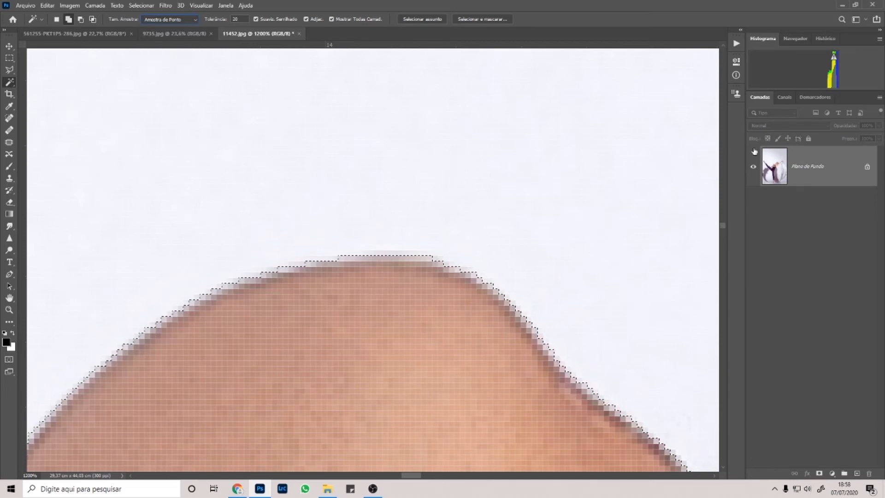
{"action": "key", "text": "ctrl+d"}
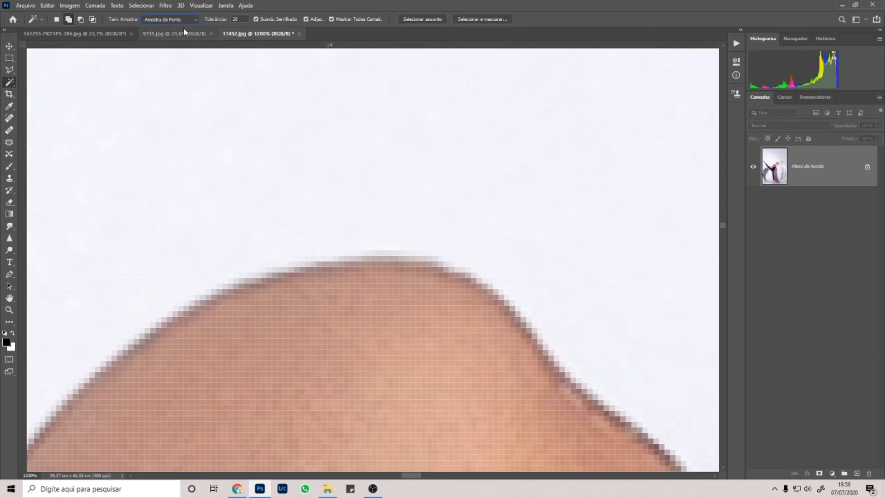
Step: Using Point Sample and a tolerance of 1, select the bright backdrop between the ballerina's raised shoe and head
{"action": "left_click", "coordinate": [170, 19]}
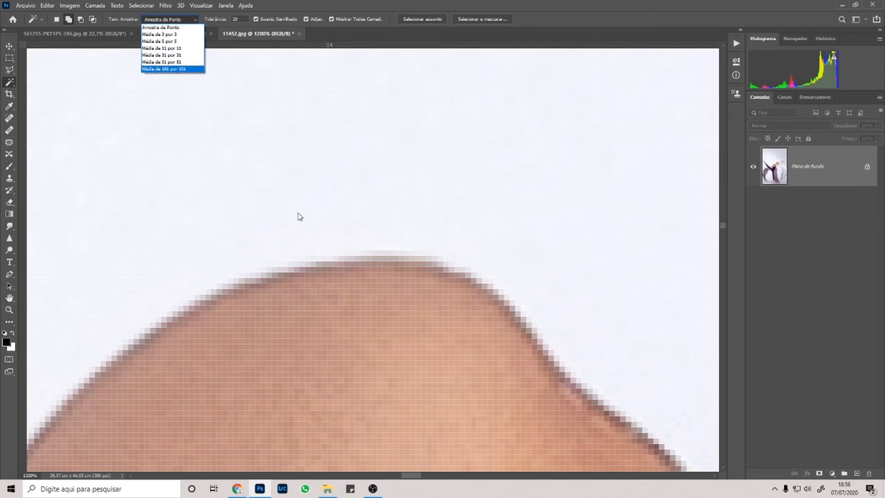
{"action": "left_click", "coordinate": [805, 172]}
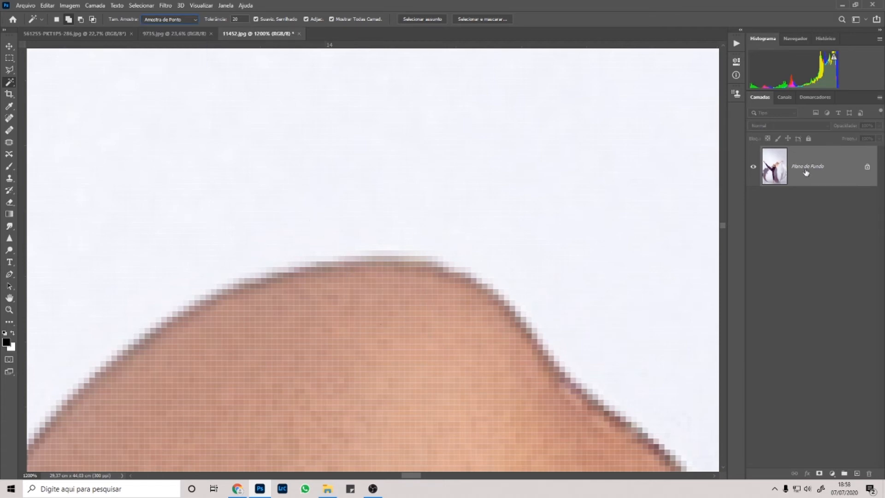
{"action": "key", "text": "ctrl+0"}
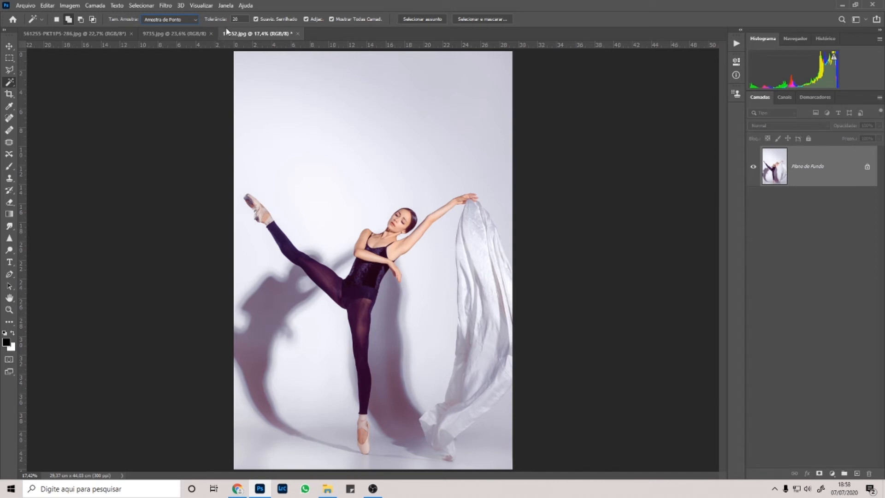
{"action": "left_click", "coordinate": [194, 18]}
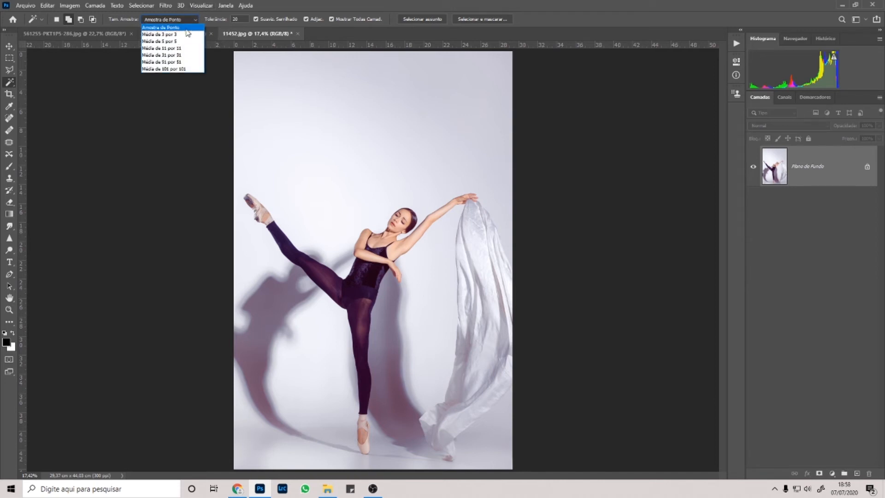
{"action": "left_click", "coordinate": [168, 28]}
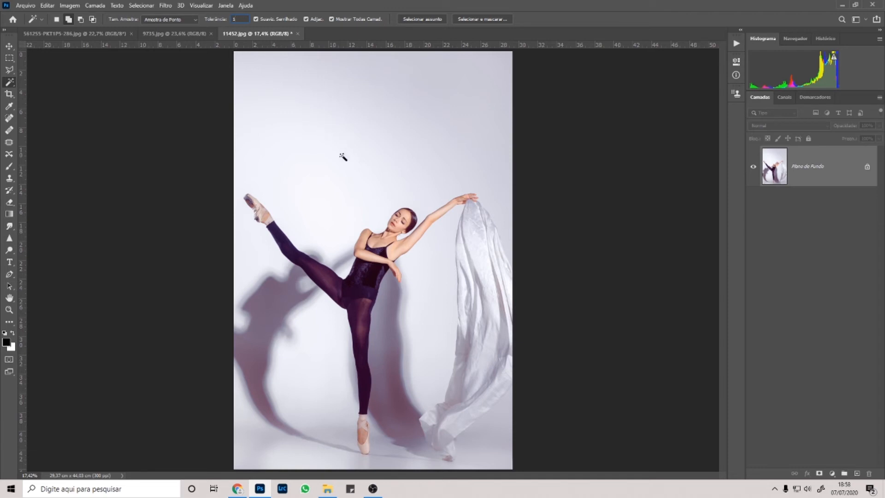
{"action": "left_click", "coordinate": [307, 192]}
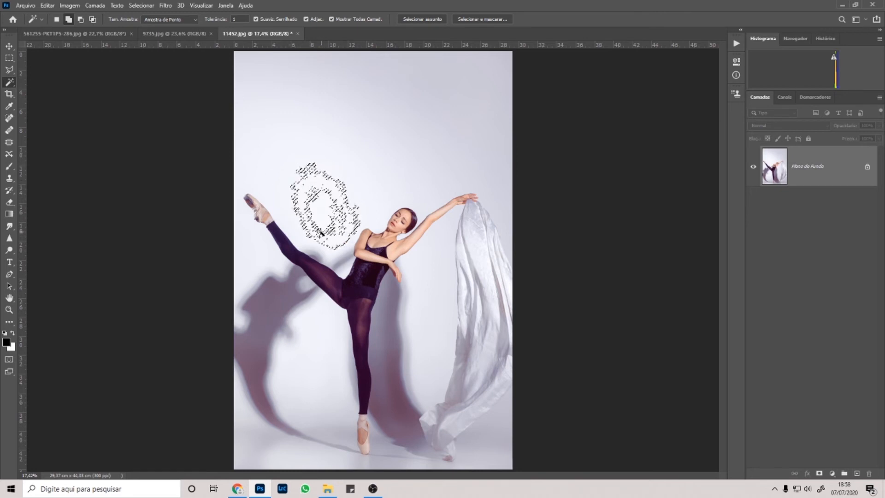
Step: Set the Magic Wand tolerance to 100 and select the backdrop between the ballerina's raised shoe and head
{"action": "double_click", "coordinate": [236, 19]}
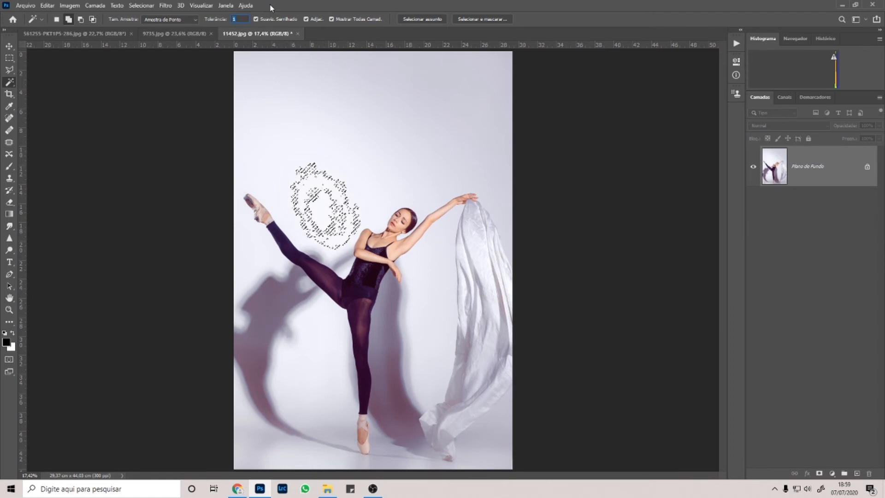
{"action": "type", "text": "100"}
{"action": "key", "text": "Return"}
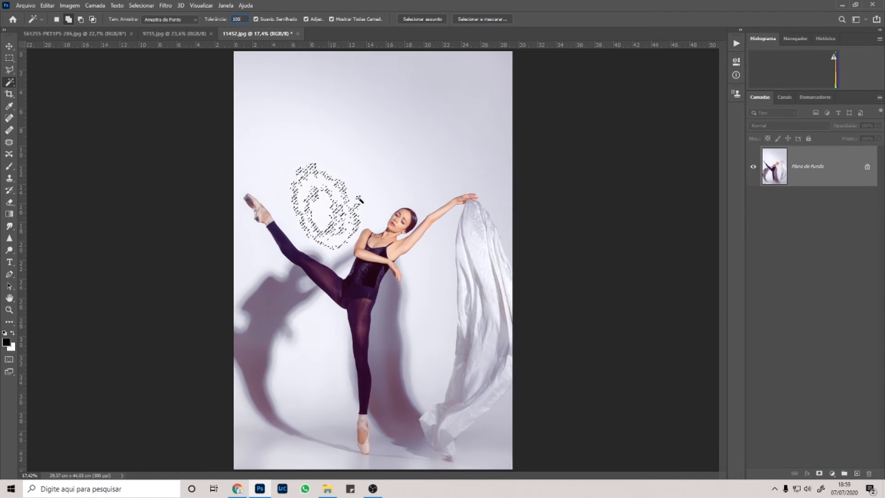
{"action": "left_click", "coordinate": [306, 217]}
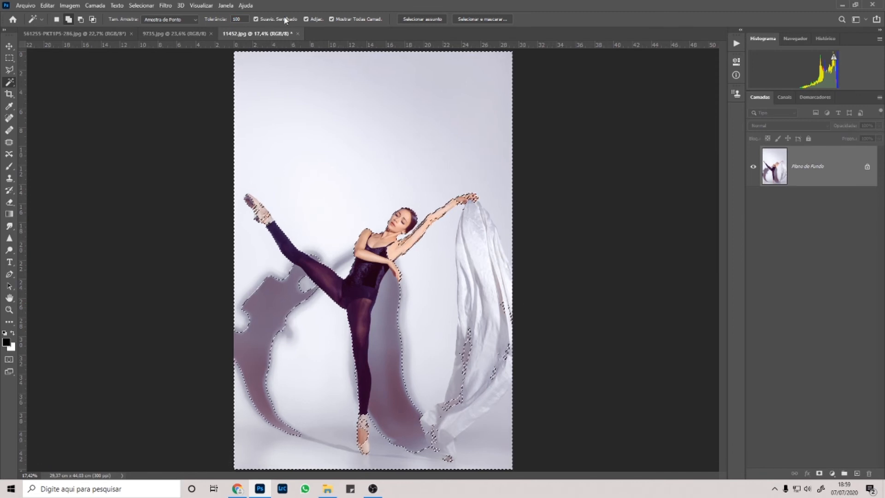
Step: Clear the selection, set the tolerance to 20 and select the backdrop above the ballerina's shoulder
{"action": "left_click", "coordinate": [237, 19]}
{"action": "type", "text": "32"}
{"action": "type", "text": "20"}
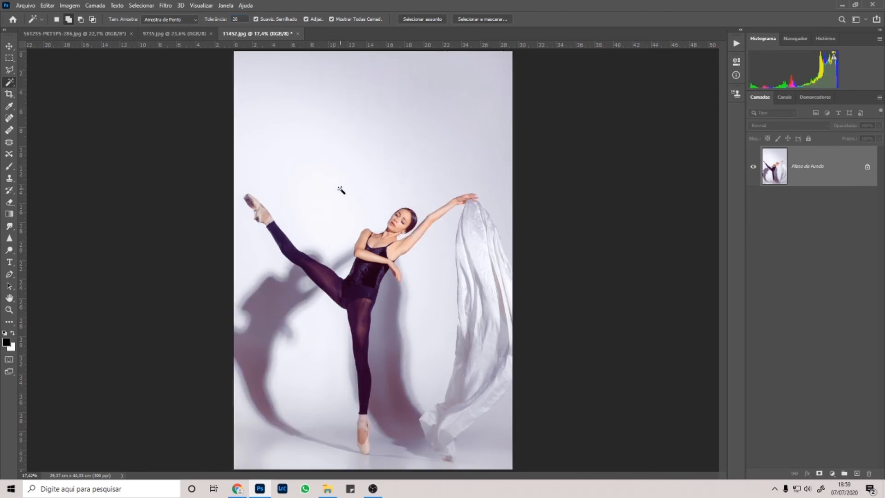
{"action": "left_click", "coordinate": [350, 201]}
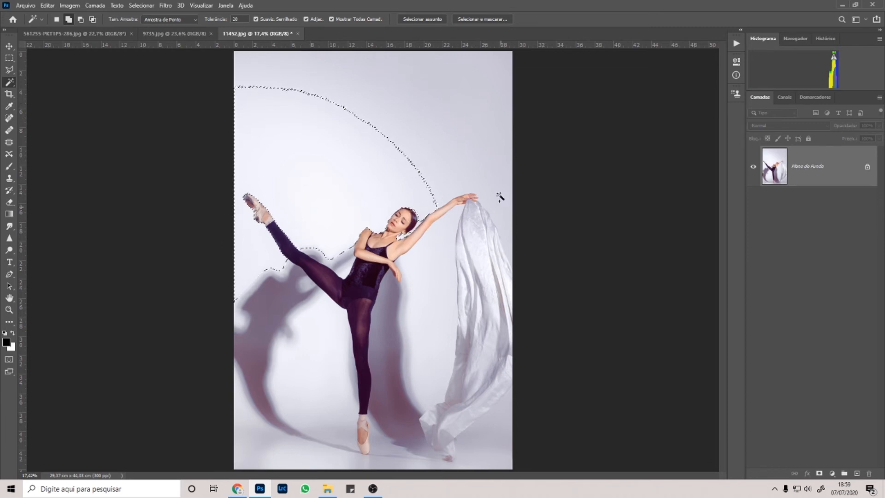
Step: Add the backdrop high above the raised shoe to the selection with the same tolerance, and deselect everything
{"action": "left_click", "coordinate": [223, 20]}
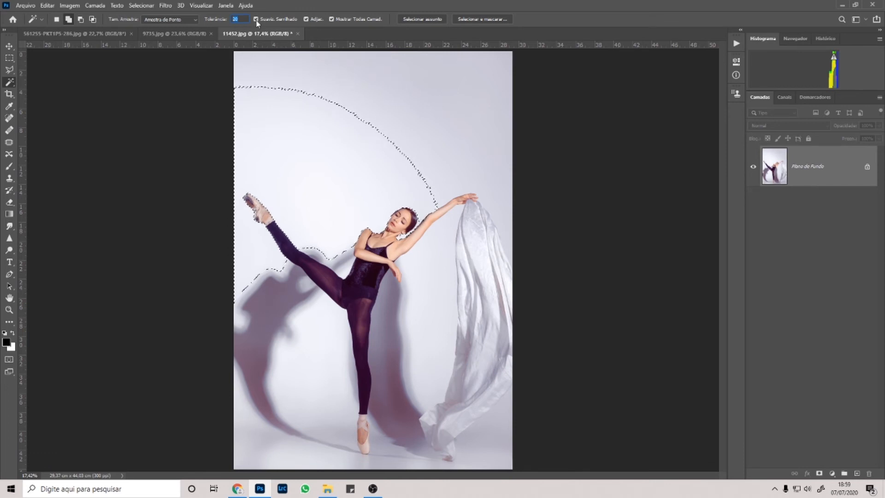
{"action": "left_click", "coordinate": [276, 88]}
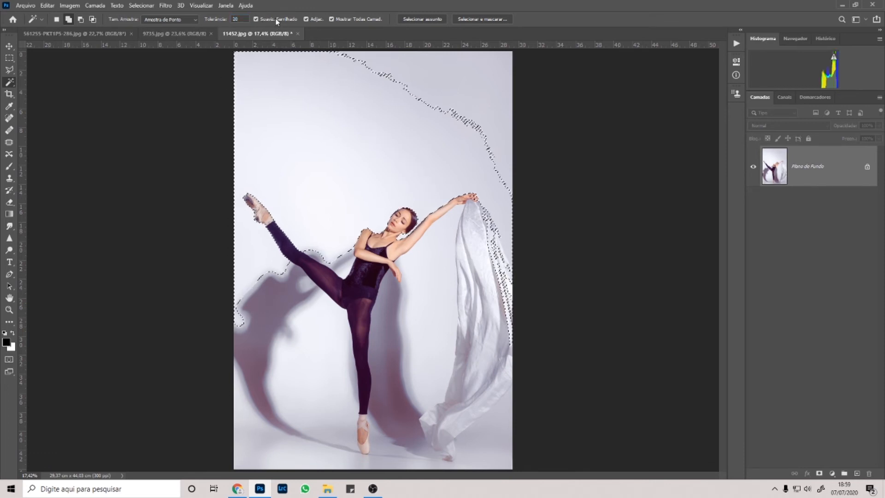
{"action": "key", "text": "ctrl+d"}
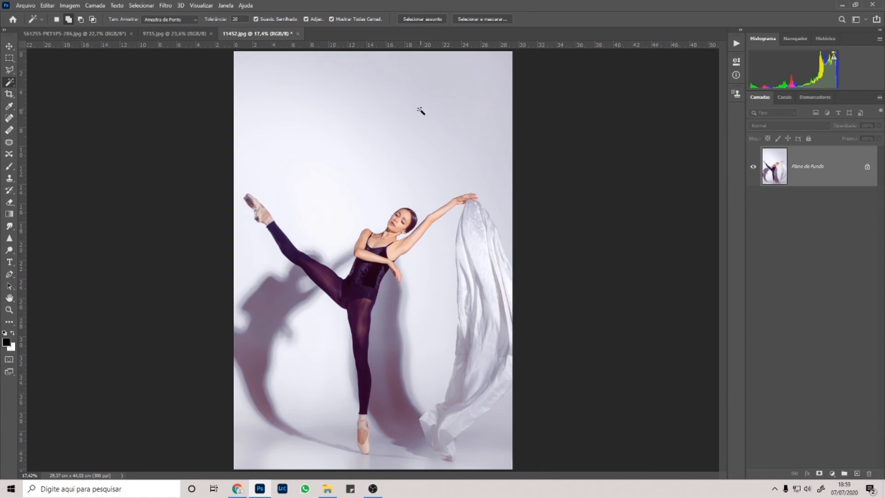
Step: Select the backdrop above the ballerina's head with the Contiguous option on
{"action": "key", "text": "ctrl+plus"}
{"action": "key", "text": "ctrl+plus"}
{"action": "key", "text": "ctrl+plus"}
{"action": "scroll", "coordinate": [399, 146], "scroll_direction": "up", "scroll_amount": 3}
{"action": "scroll", "coordinate": [399, 147], "scroll_direction": "right", "scroll_amount": 3}
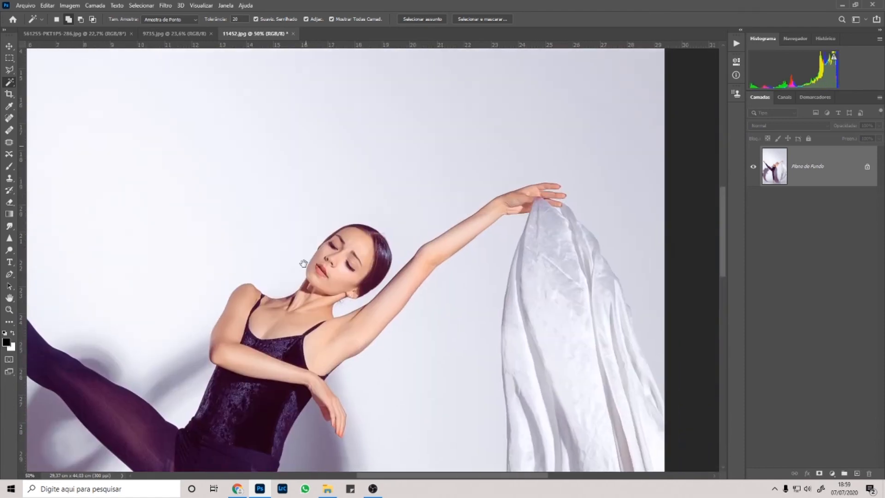
{"action": "left_click", "coordinate": [352, 153]}
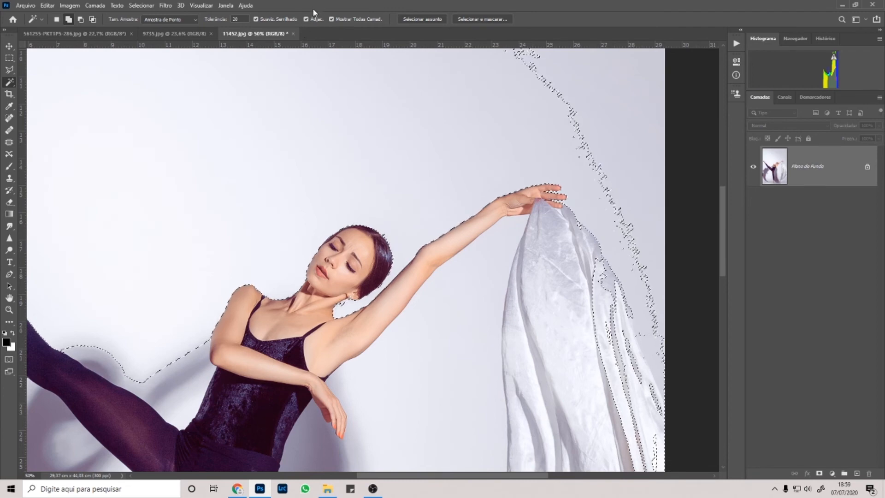
Step: Turn off Contiguous, reselect the backdrop above the ballerina's head, and deselect it
{"action": "left_click", "coordinate": [306, 18]}
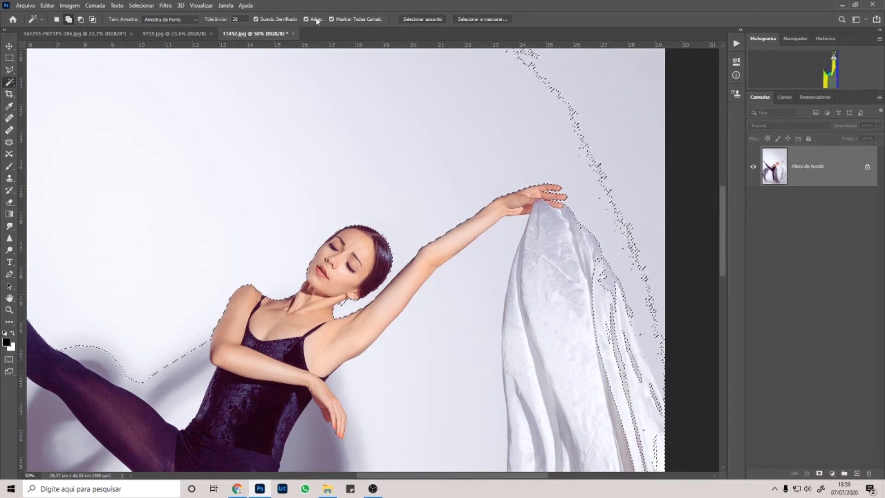
{"action": "key", "text": "ctrl+d"}
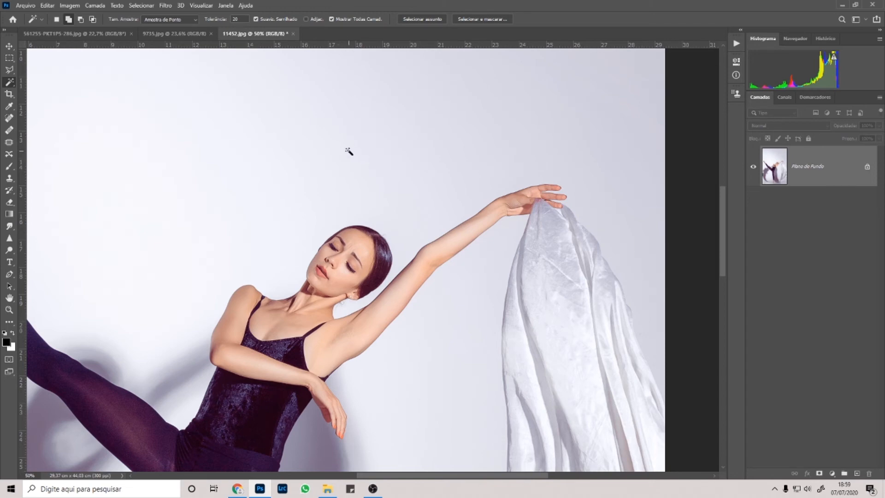
{"action": "left_click", "coordinate": [349, 152]}
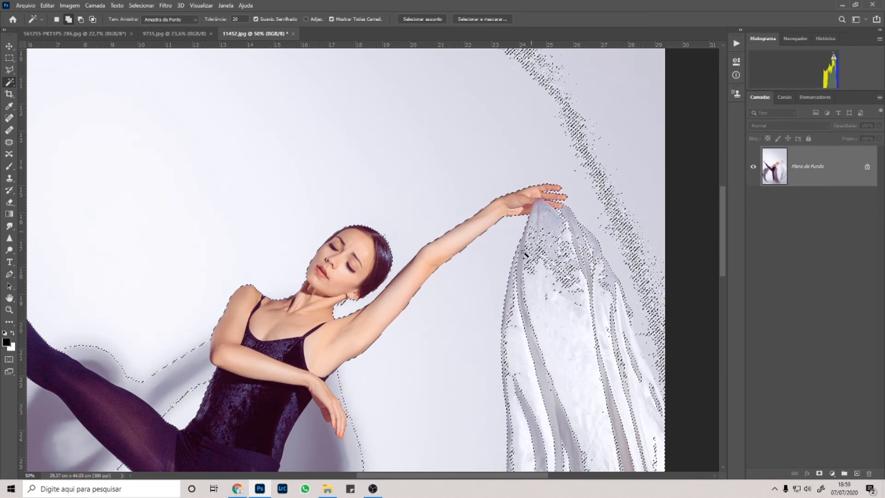
{"action": "key", "text": "ctrl+d"}
Step: Turn Contiguous back on, select the backdrop beside the ballerina's face, and deselect it
{"action": "left_click", "coordinate": [304, 200]}
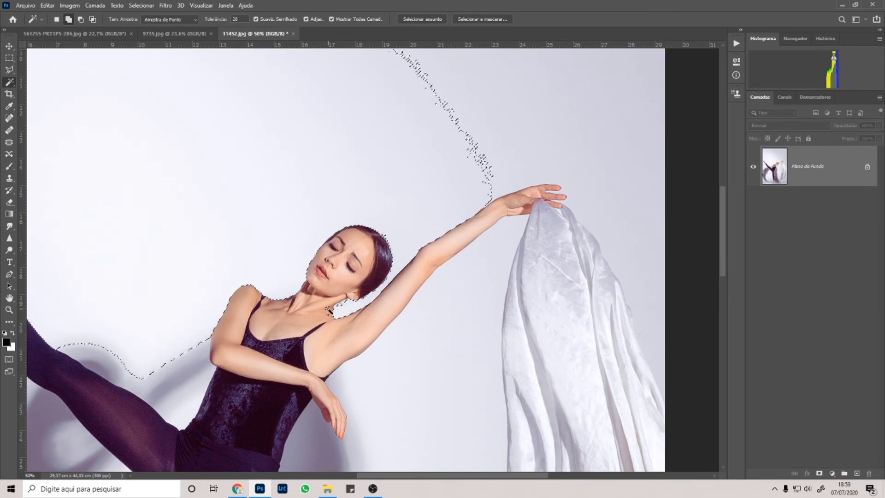
{"action": "key", "text": "ctrl+d"}
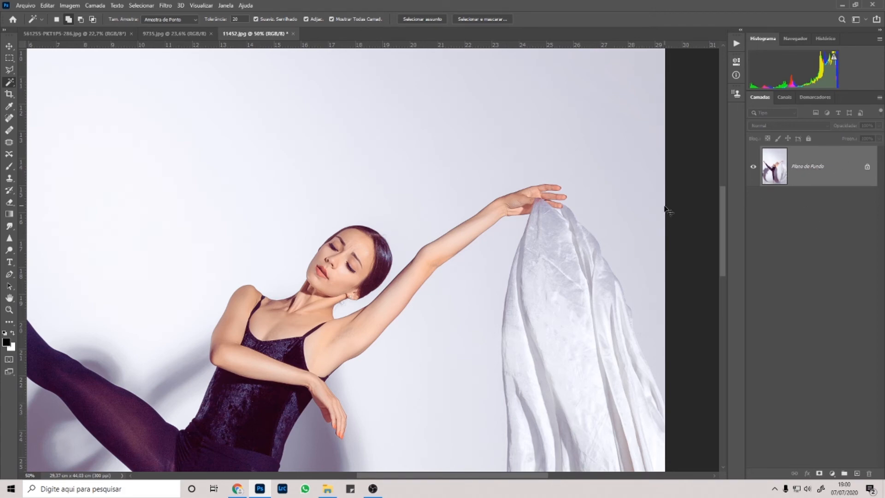
{"action": "key", "text": "ctrl+0"}
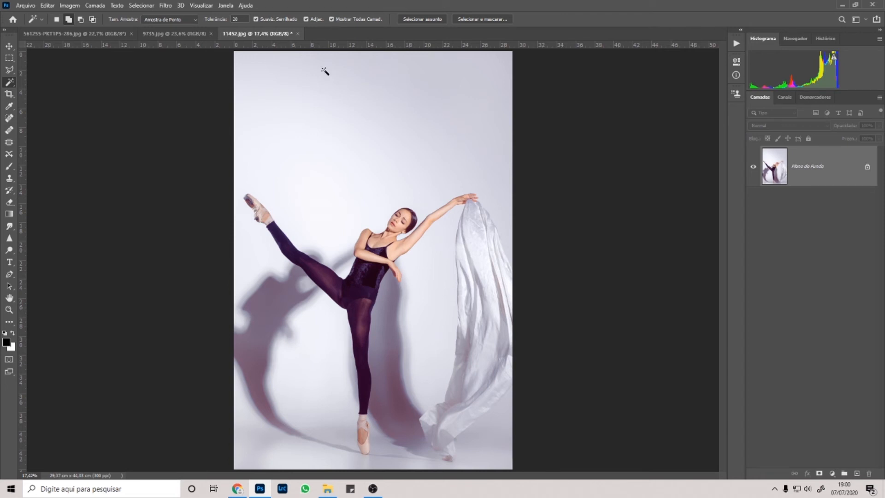
Step: Select the ballerina and her fabric using the Object Selection tool in Lasso mode, and deselect them
{"action": "right_click", "coordinate": [8, 85]}
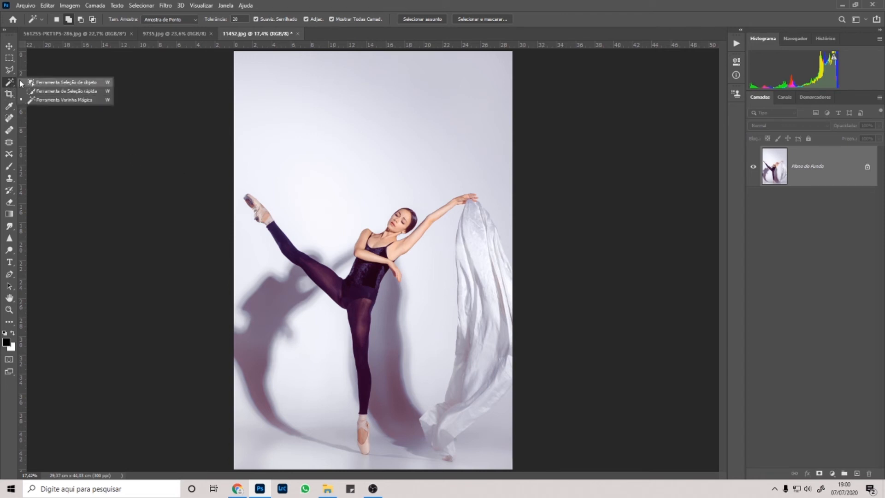
{"action": "left_click", "coordinate": [46, 83]}
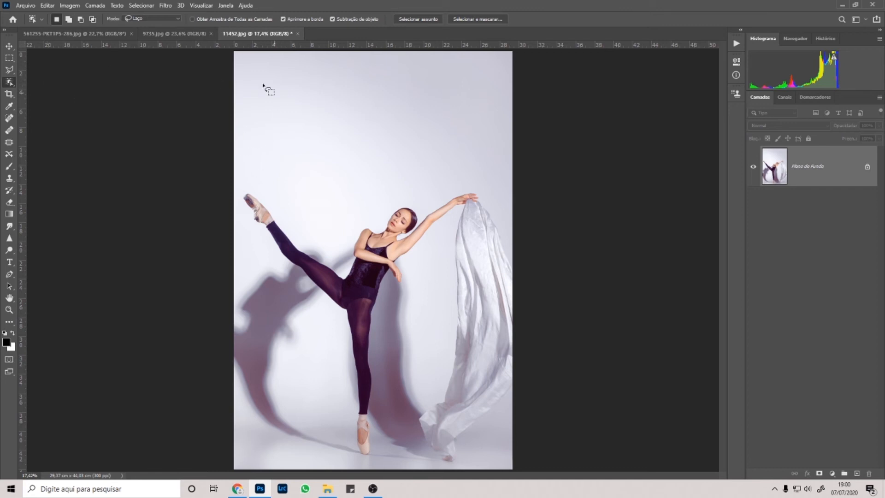
{"action": "mouse_move", "coordinate": [448, 163]}
{"action": "left_mouse_down"}
{"action": "mouse_move", "coordinate": [474, 455]}
{"action": "mouse_move", "coordinate": [261, 408]}
{"action": "mouse_move", "coordinate": [203, 196]}
{"action": "mouse_move", "coordinate": [324, 159]}
{"action": "left_mouse_up"}
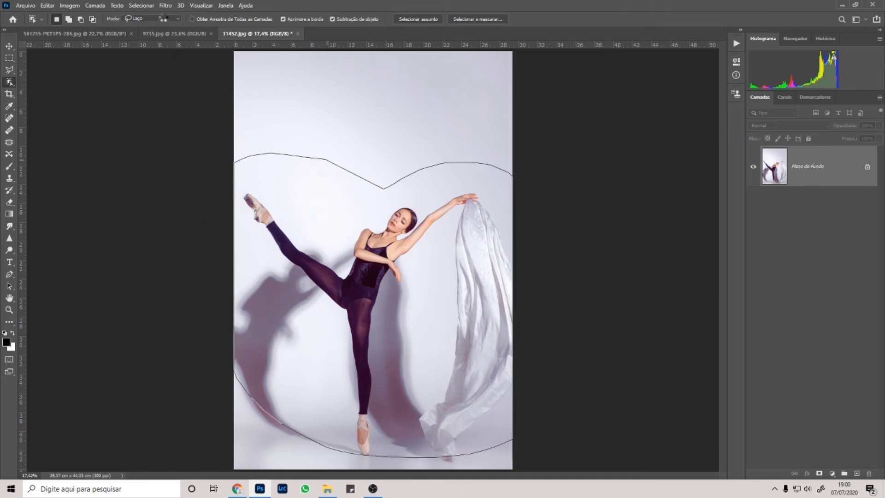
{"action": "left_click", "coordinate": [169, 18]}
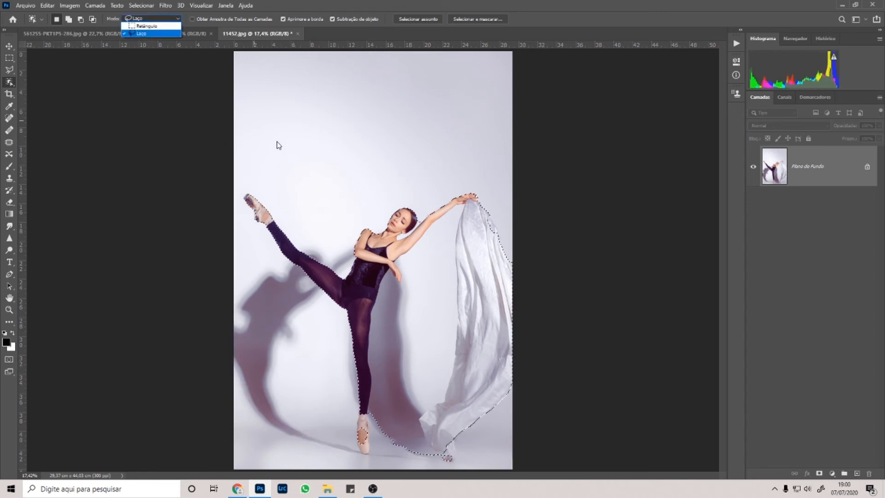
{"action": "left_click", "coordinate": [171, 271]}
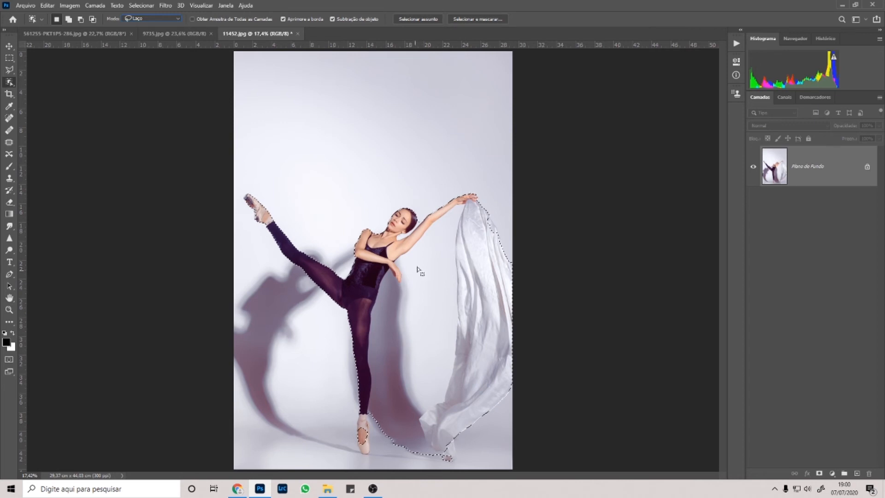
{"action": "left_click", "coordinate": [521, 226]}
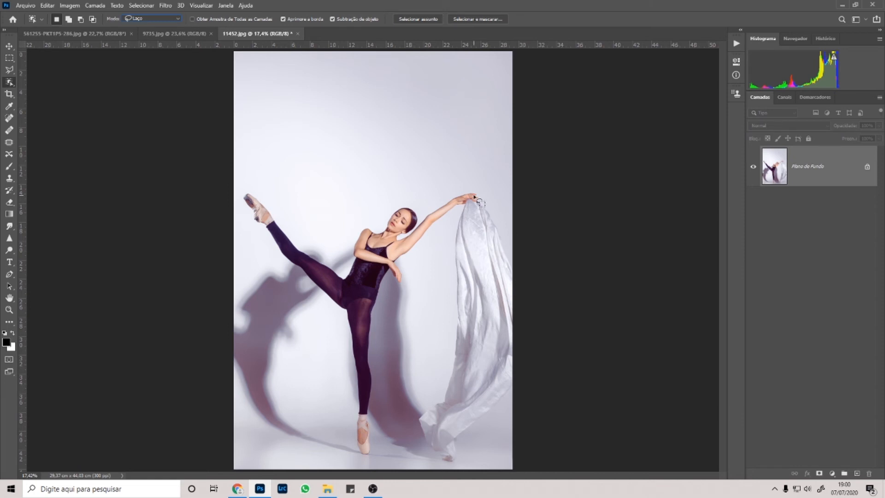
Step: Replace the selection in the studio camera photo with a Quick Selection of the background around the camera and light stand
{"action": "right_click", "coordinate": [15, 82]}
{"action": "left_click", "coordinate": [46, 83]}
{"action": "right_click", "coordinate": [12, 84]}
{"action": "left_click", "coordinate": [37, 91]}
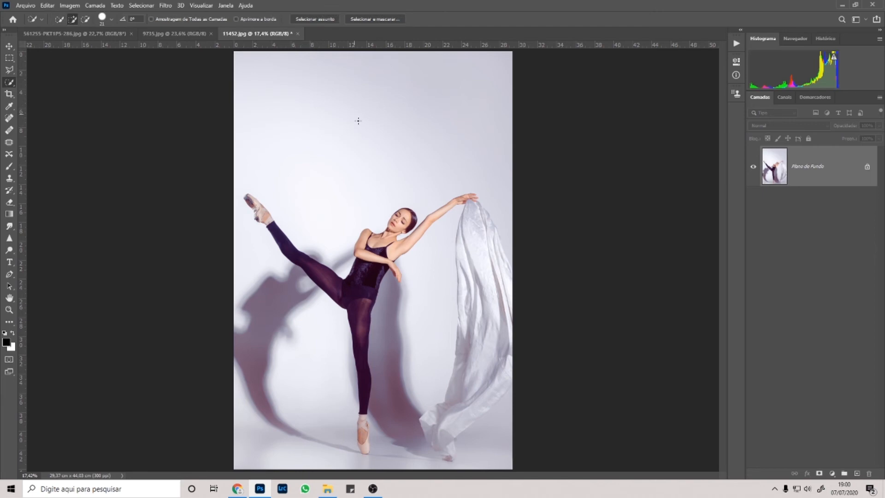
{"action": "left_click", "coordinate": [74, 33]}
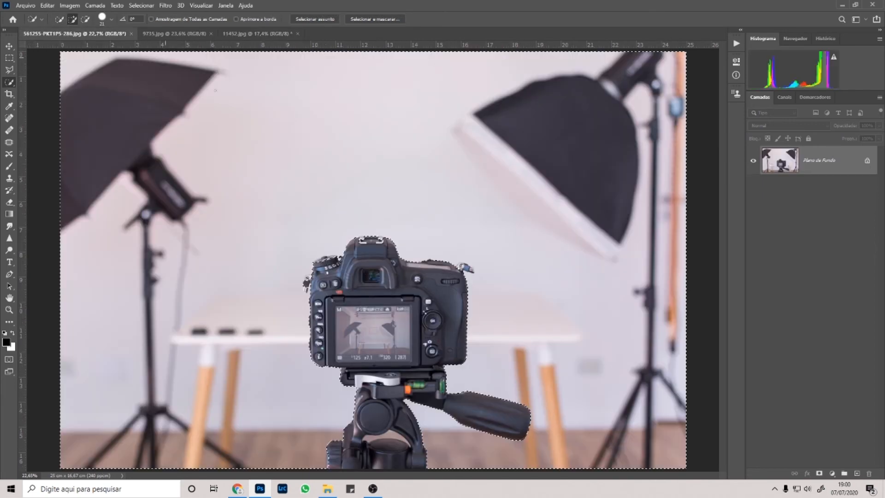
{"action": "key", "text": "ctrl+d"}
{"action": "key", "text": "ctrl+minus"}
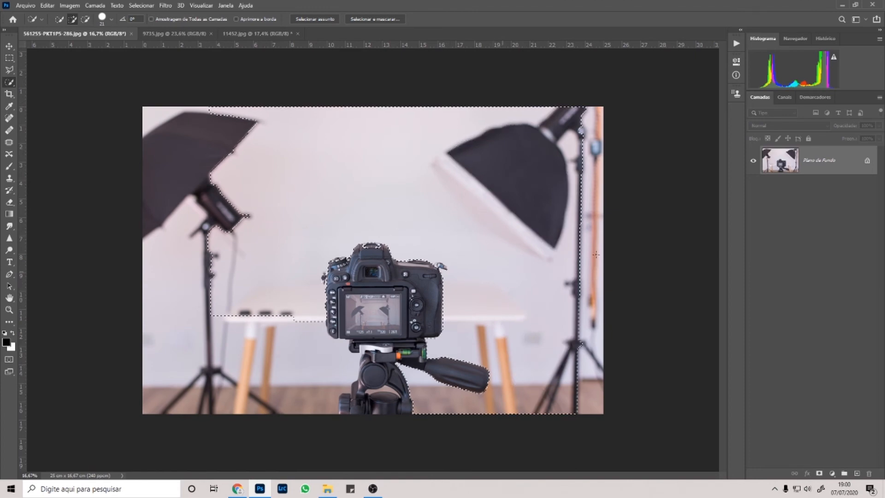
{"action": "left_click", "coordinate": [557, 286]}
{"action": "left_click", "coordinate": [590, 202]}
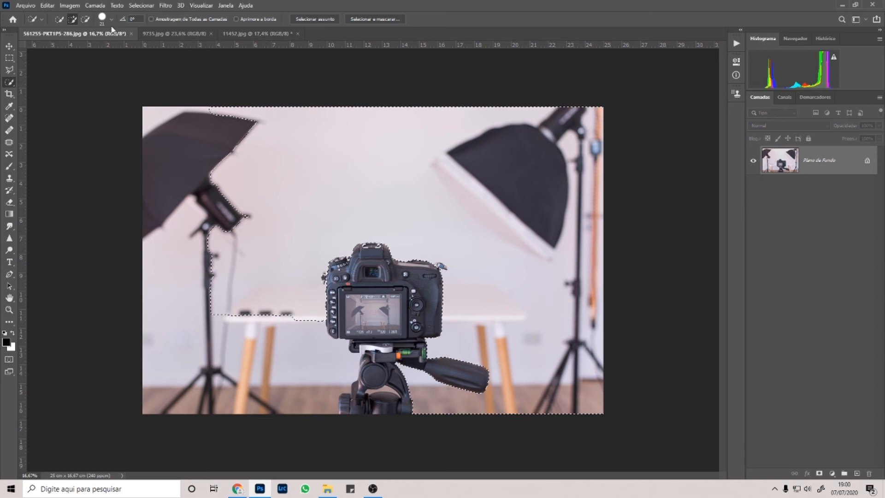
Step: Switch to the Magic Wand tool, select the bright backdrop above the ballerina in 11452.jpg, and deselect it
{"action": "right_click", "coordinate": [13, 84]}
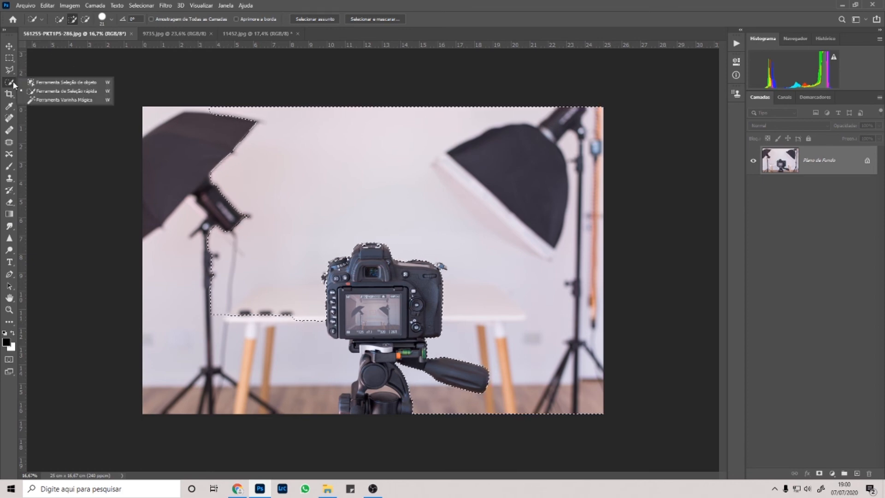
{"action": "left_click", "coordinate": [62, 99]}
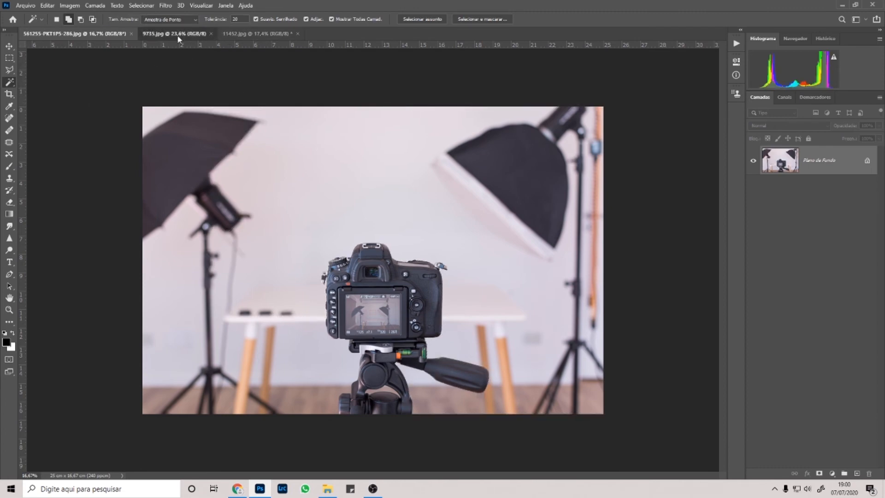
{"action": "left_click", "coordinate": [180, 34]}
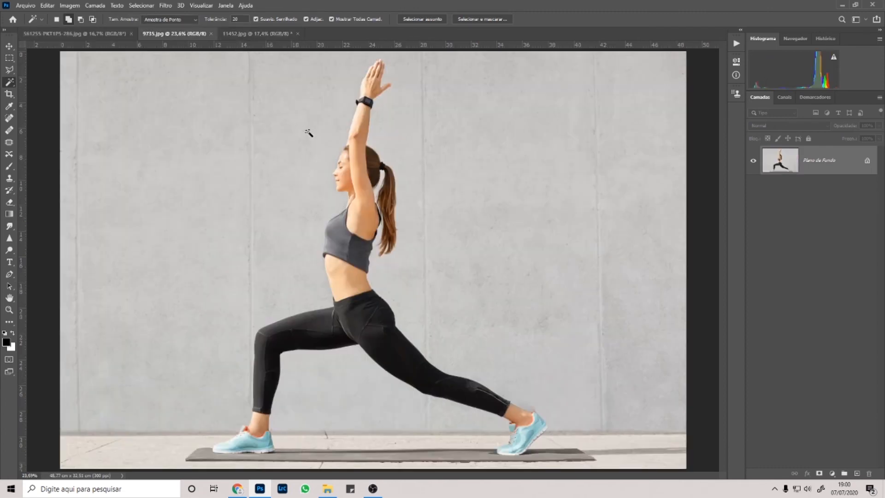
{"action": "left_click", "coordinate": [257, 33]}
{"action": "left_click", "coordinate": [335, 162]}
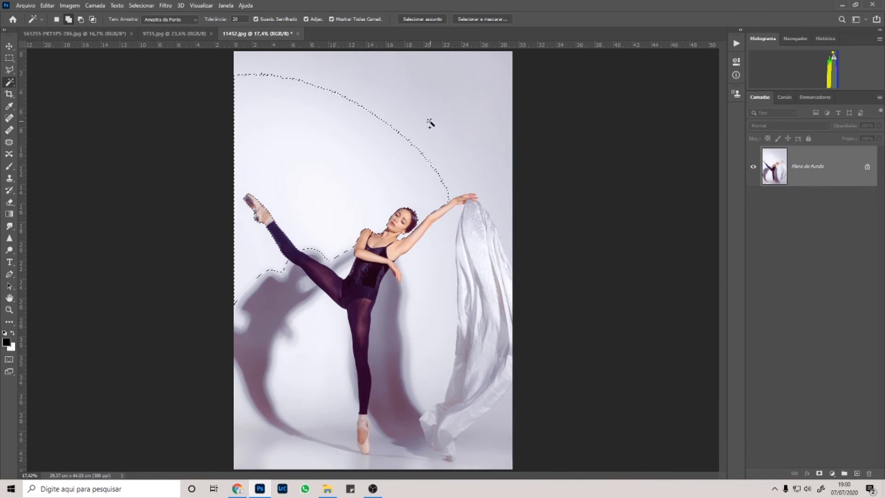
{"action": "key", "text": "ctrl+d"}
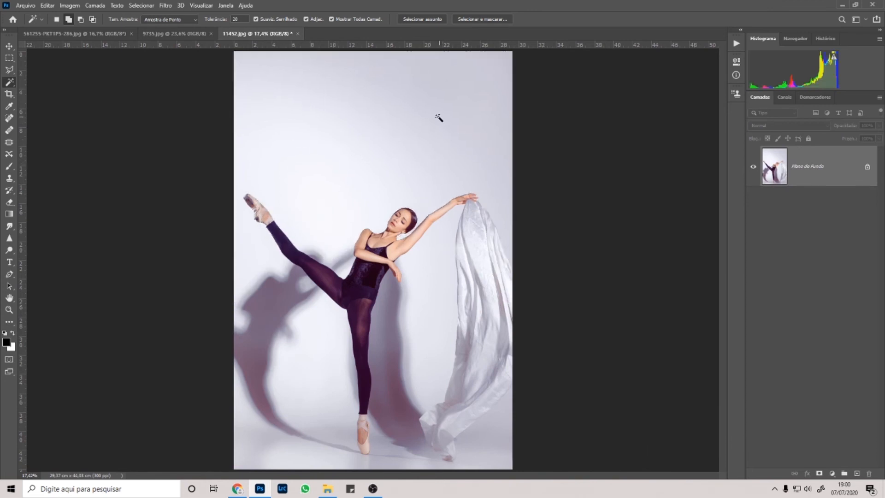
Step: Select the backdrop all around the ballerina with the Magic Wand, including the area beside the fabric's outer edge
{"action": "left_click", "coordinate": [342, 188]}
{"action": "left_click", "coordinate": [479, 127], "text": "shift"}
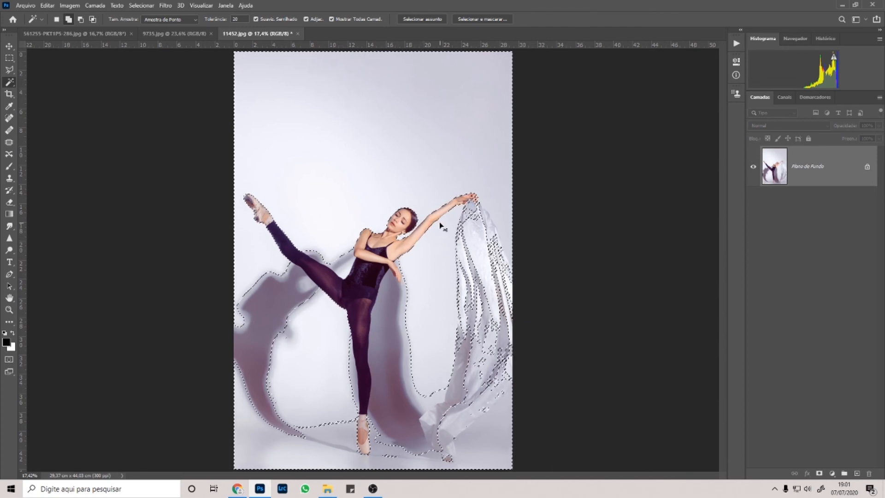
{"action": "scroll", "coordinate": [455, 294], "scroll_direction": "up", "scroll_amount": 5}
{"action": "left_click_drag", "start_coordinate": [593, 232], "coordinate": [270, 233]}
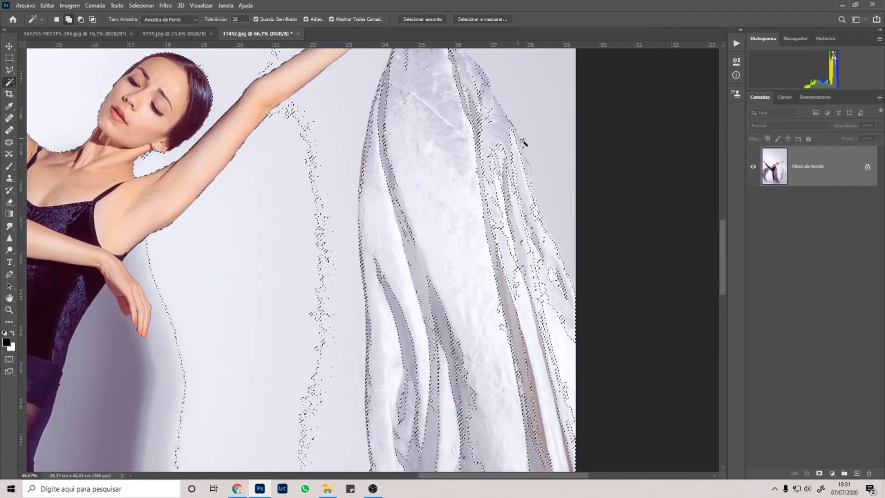
{"action": "scroll", "coordinate": [498, 202], "scroll_direction": "up", "scroll_amount": 3}
{"action": "scroll", "coordinate": [498, 202], "scroll_direction": "right", "scroll_amount": 2}
{"action": "left_click", "coordinate": [481, 176]}
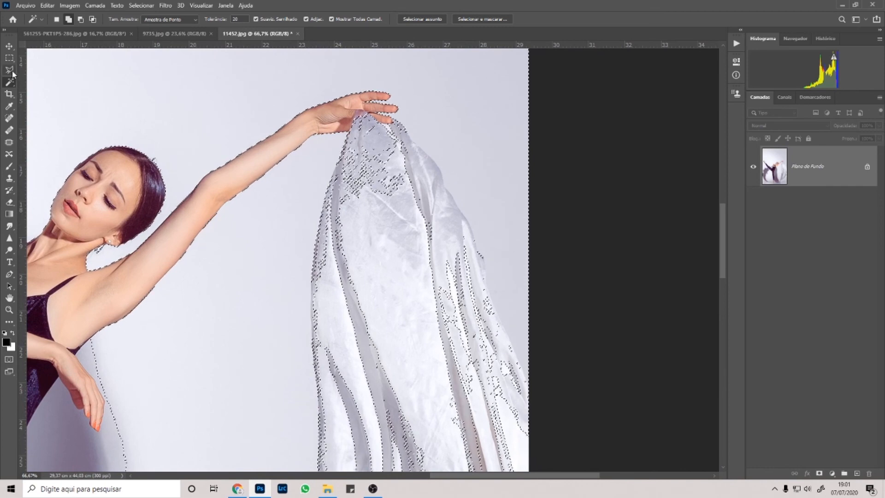
Step: Subtract the upper part of the ballerina's fabric, below her hand, from the backdrop selection with the Polygonal Lasso
{"action": "key", "text": "l"}
{"action": "key", "text": "ctrl+plus"}
{"action": "key", "text": "ctrl+plus"}
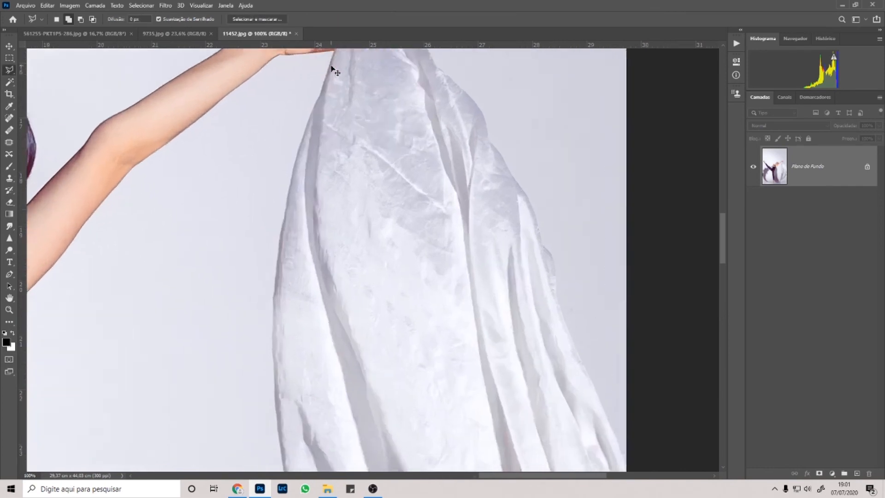
{"action": "left_click_drag", "start_coordinate": [495, 152], "coordinate": [447, 411]}
{"action": "mouse_move", "coordinate": [488, 232]}
{"action": "left_mouse_down"}
{"action": "mouse_move", "coordinate": [500, 289]}
{"action": "mouse_move", "coordinate": [460, 257]}
{"action": "mouse_move", "coordinate": [461, 235]}
{"action": "mouse_move", "coordinate": [445, 234]}
{"action": "mouse_move", "coordinate": [488, 249]}
{"action": "left_mouse_up"}
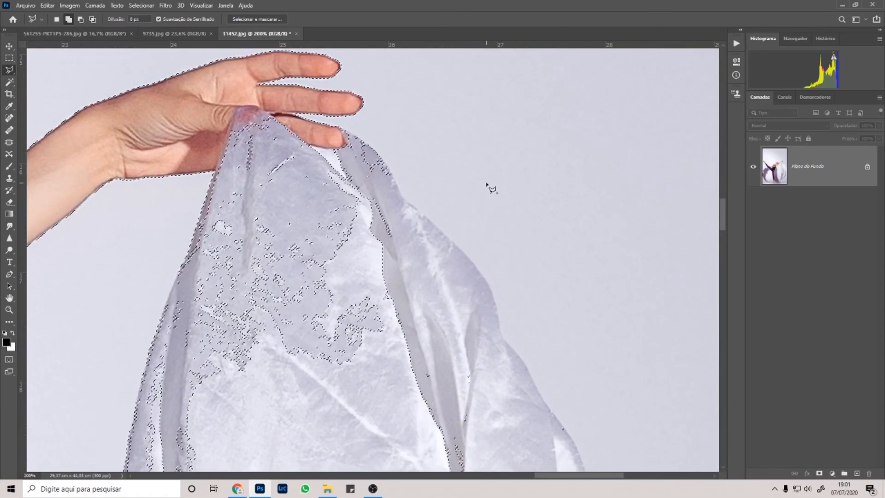
{"action": "left_click", "coordinate": [355, 135]}
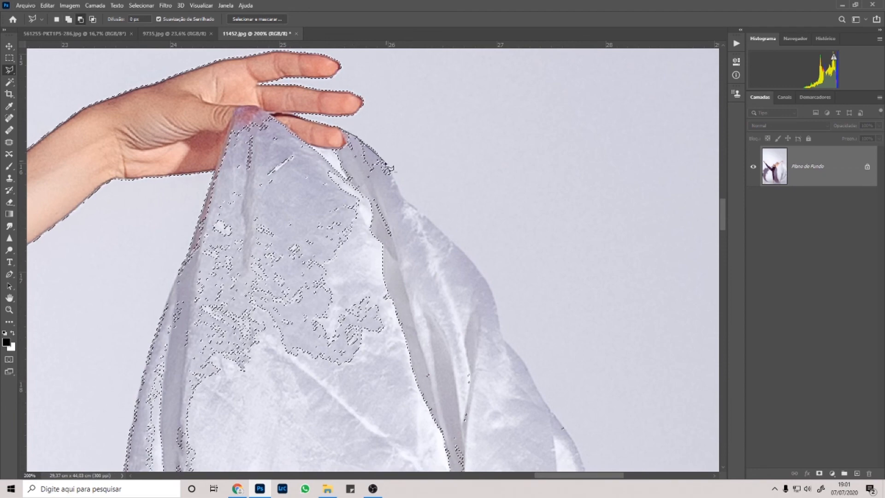
{"action": "left_click", "coordinate": [385, 165]}
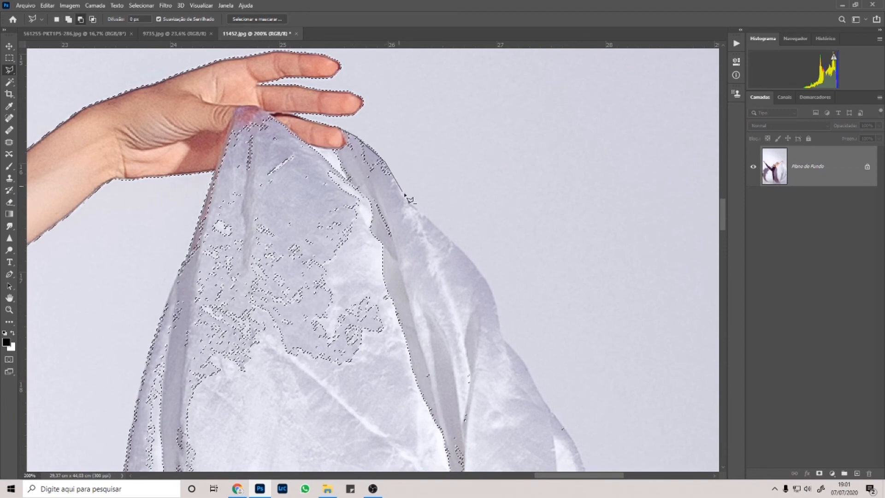
{"action": "left_click", "coordinate": [470, 258]}
{"action": "scroll", "coordinate": [484, 208], "scroll_direction": "down", "scroll_amount": 3}
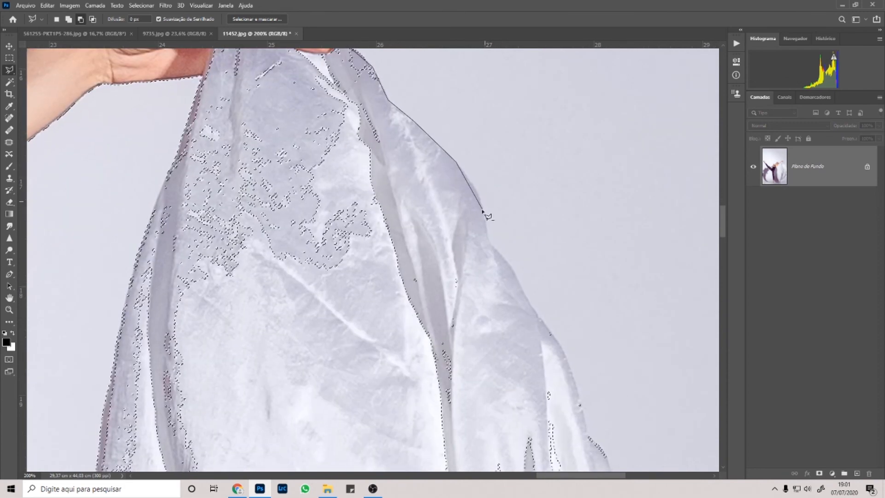
{"action": "left_click", "coordinate": [477, 190]}
{"action": "left_click", "coordinate": [490, 245]}
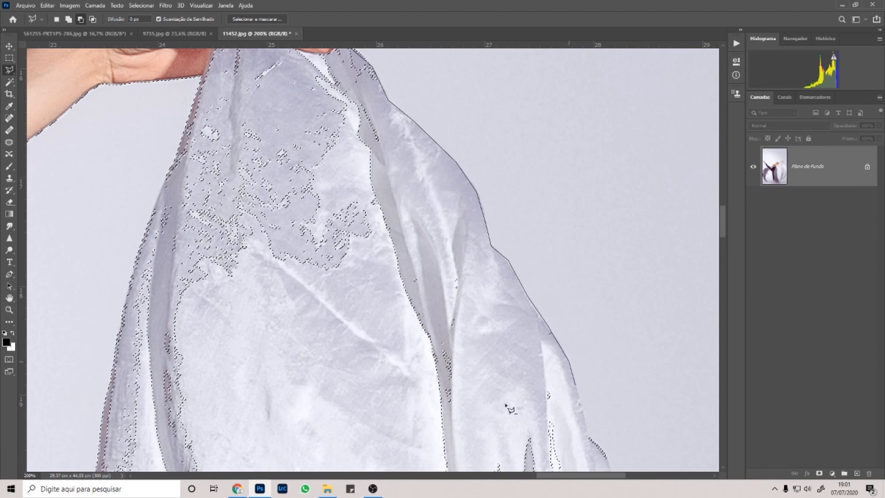
{"action": "left_click", "coordinate": [343, 417]}
{"action": "left_click", "coordinate": [221, 391]}
{"action": "left_click", "coordinate": [127, 304]}
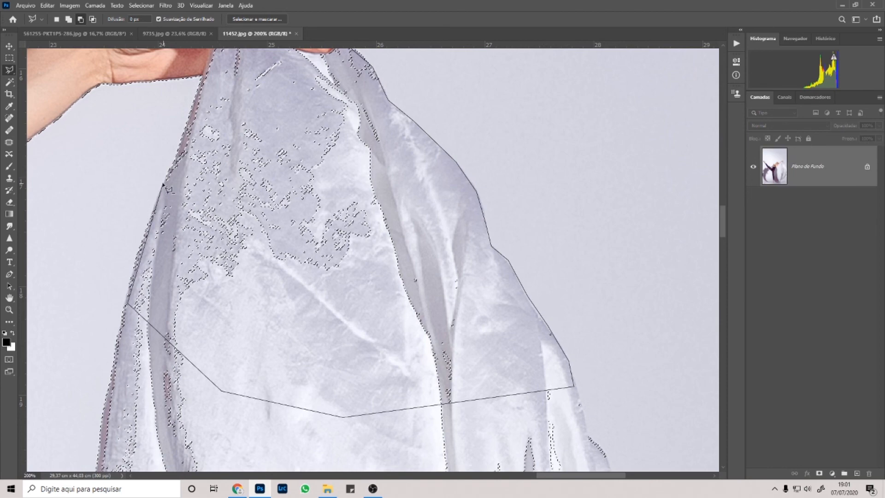
{"action": "scroll", "coordinate": [176, 149], "scroll_direction": "up", "scroll_amount": 3}
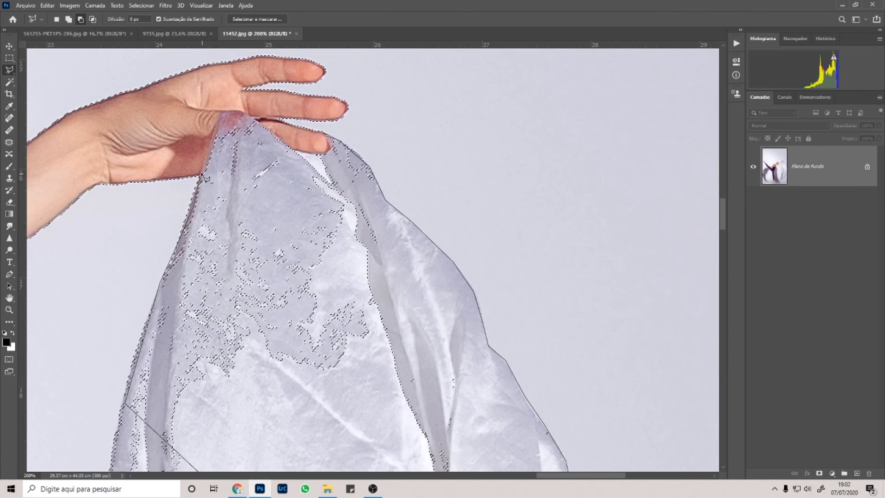
{"action": "left_click", "coordinate": [203, 176]}
{"action": "double_click", "coordinate": [279, 134]}
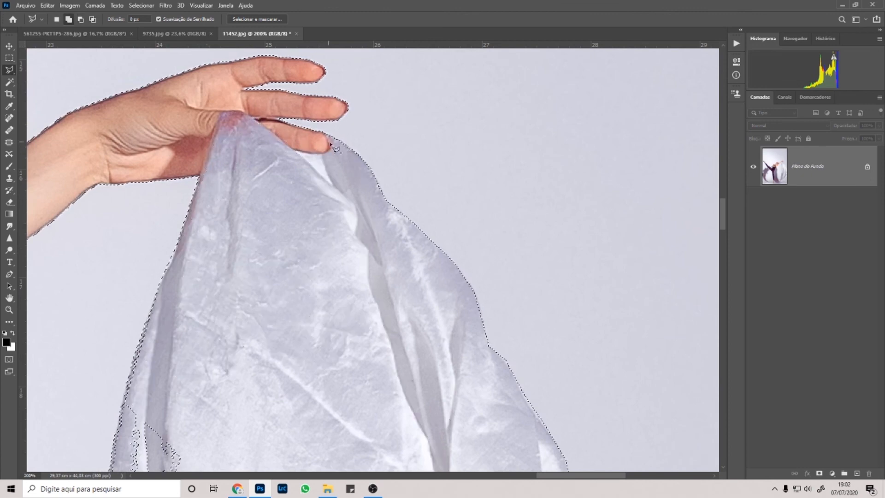
{"action": "scroll", "coordinate": [382, 201], "scroll_direction": "down", "scroll_amount": 3}
{"action": "key", "text": "ctrl+minus"}
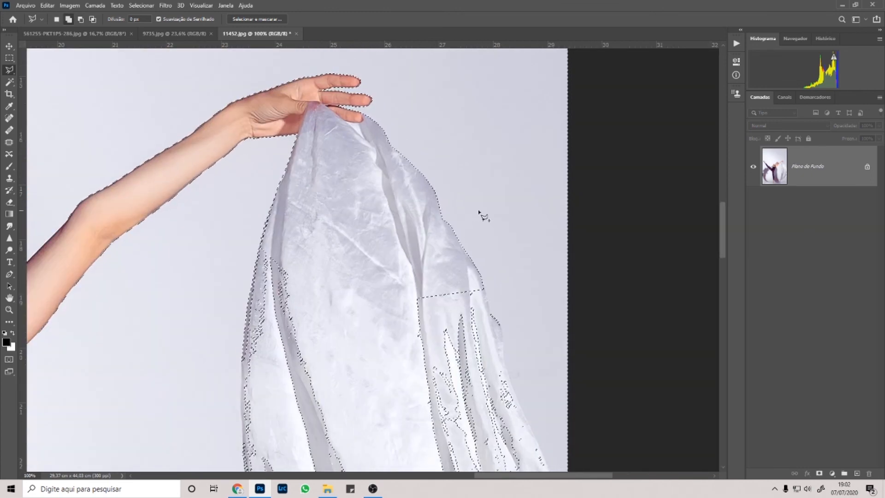
Step: Deselect the backdrop selection in the ballerina photo
{"action": "mouse_move", "coordinate": [526, 267]}
{"action": "left_mouse_down"}
{"action": "mouse_move", "coordinate": [475, 357]}
{"action": "mouse_move", "coordinate": [500, 276]}
{"action": "mouse_move", "coordinate": [568, 200]}
{"action": "left_mouse_up"}
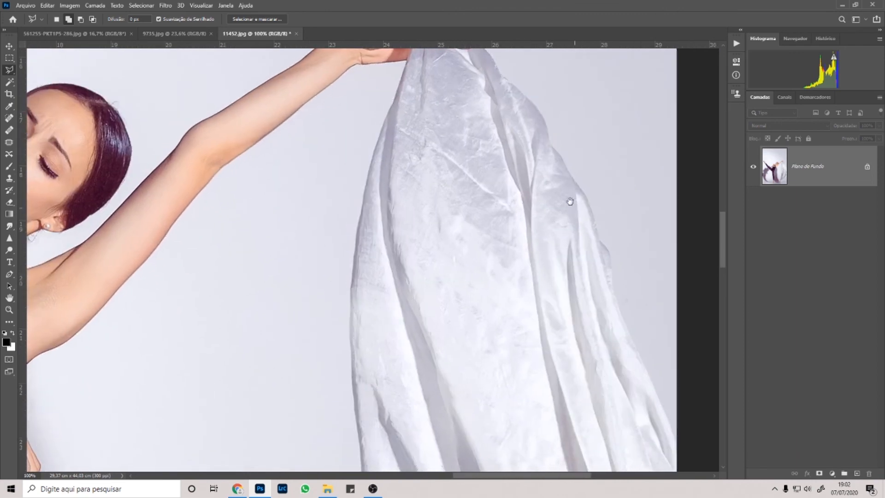
{"action": "key", "text": "ctrl+minus"}
{"action": "key", "text": "ctrl+0"}
{"action": "key", "text": "ctrl+d"}
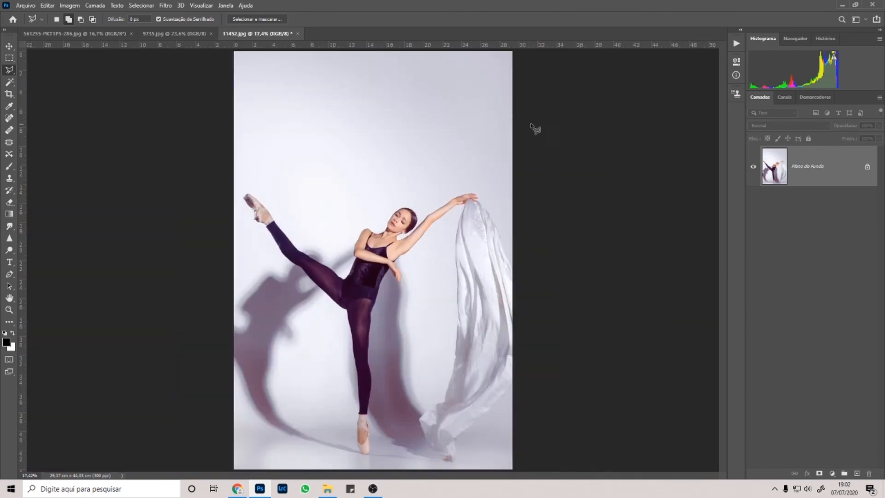
Step: Switch to the studio camera photo and extend its selection over the background around the camera with the Quick Selection tool
{"action": "left_click", "coordinate": [69, 33]}
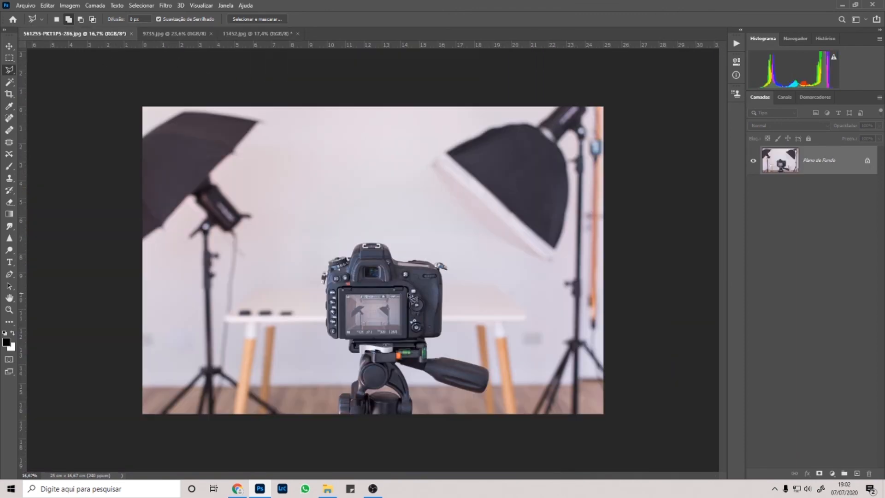
{"action": "left_click", "coordinate": [9, 82]}
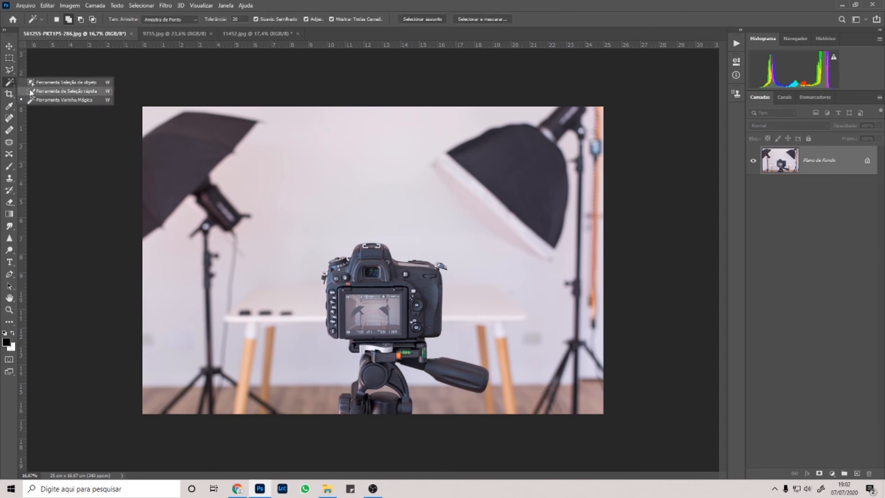
{"action": "left_click", "coordinate": [79, 91]}
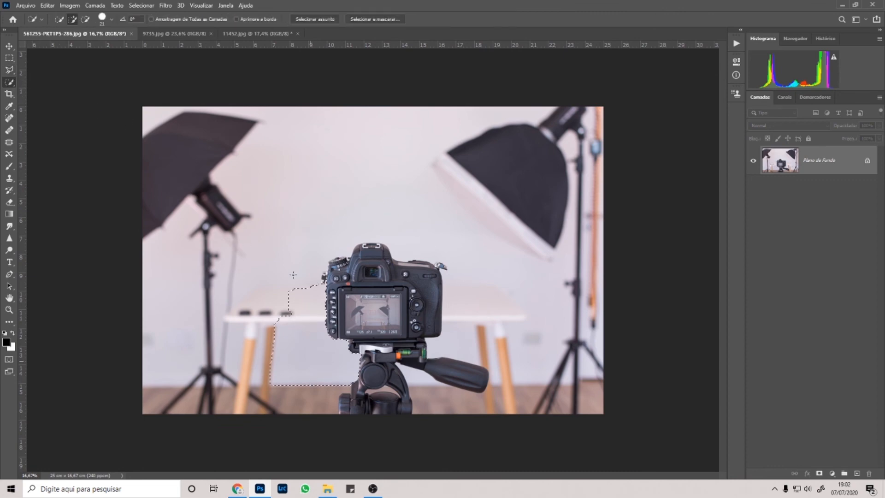
{"action": "mouse_move", "coordinate": [293, 275]}
{"action": "left_mouse_down"}
{"action": "mouse_move", "coordinate": [324, 224]}
{"action": "mouse_move", "coordinate": [467, 222]}
{"action": "mouse_move", "coordinate": [488, 276]}
{"action": "mouse_move", "coordinate": [494, 339]}
{"action": "mouse_move", "coordinate": [519, 360]}
{"action": "mouse_move", "coordinate": [558, 328]}
{"action": "mouse_move", "coordinate": [556, 373]}
{"action": "mouse_move", "coordinate": [588, 385]}
{"action": "mouse_move", "coordinate": [471, 308]}
{"action": "left_mouse_up"}
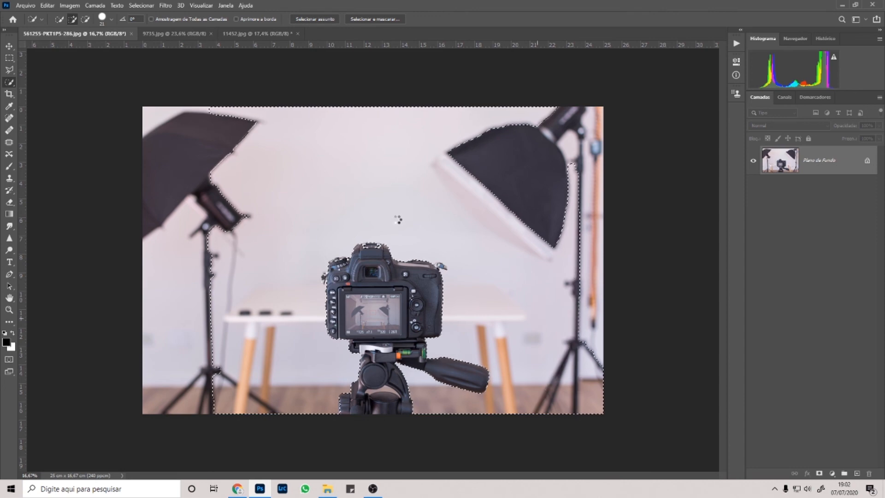
Step: Subtract the camera's metal hot shoe from the background selection by outlining it with the Polygonal Lasso
{"action": "key", "text": "ctrl+plus"}
{"action": "key", "text": "ctrl+plus"}
{"action": "key", "text": "ctrl+plus"}
{"action": "key", "text": "ctrl+plus"}
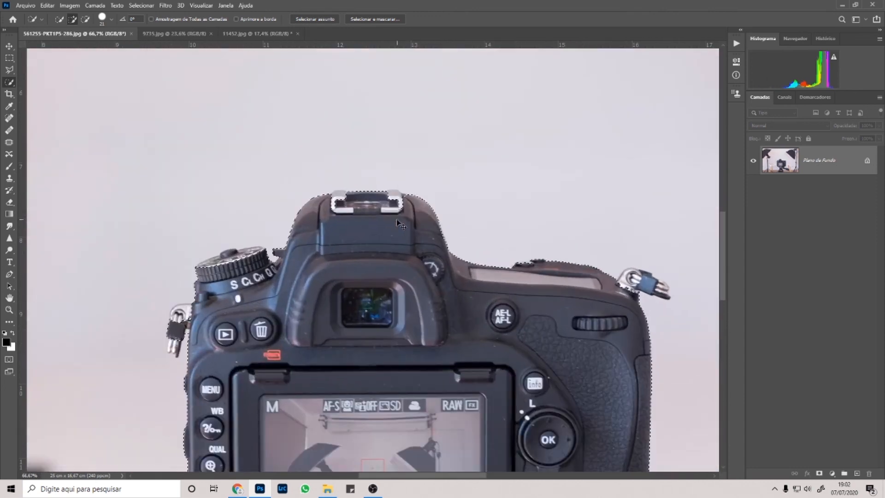
{"action": "key", "text": "ctrl+plus"}
{"action": "key", "text": "ctrl+plus"}
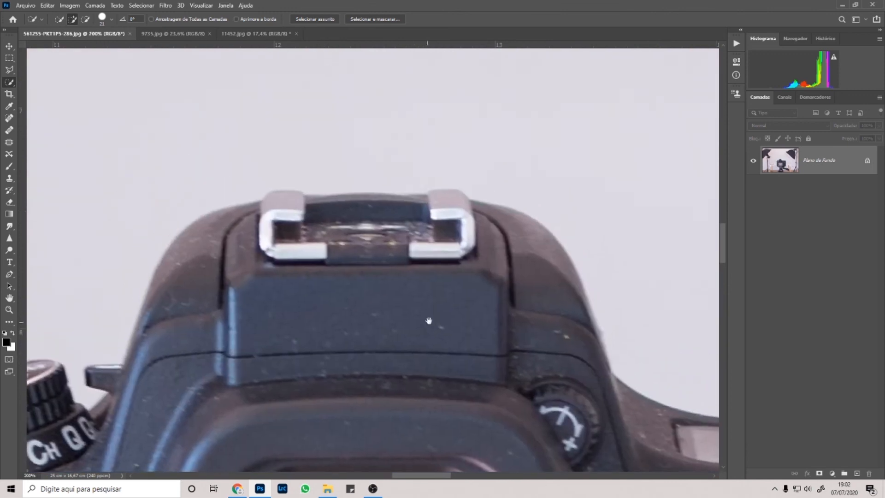
{"action": "left_click_drag", "start_coordinate": [429, 320], "coordinate": [425, 316]}
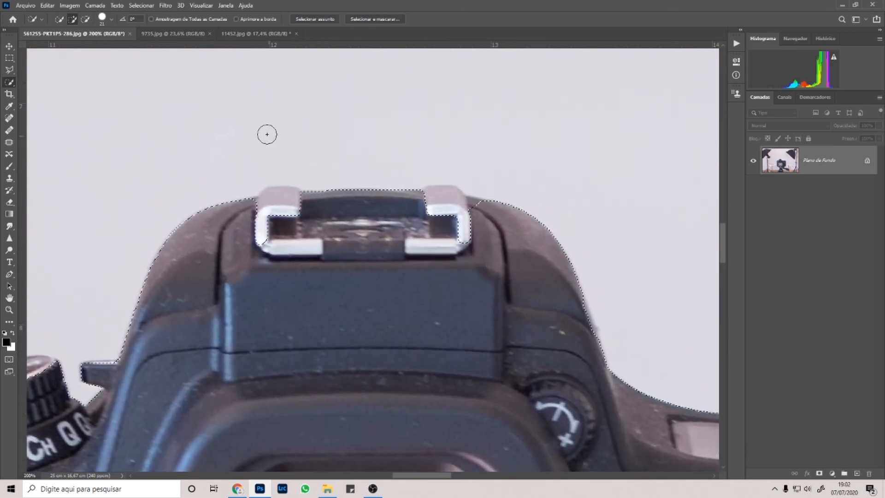
{"action": "left_click", "coordinate": [10, 69]}
{"action": "left_click", "coordinate": [250, 199], "text": "shift"}
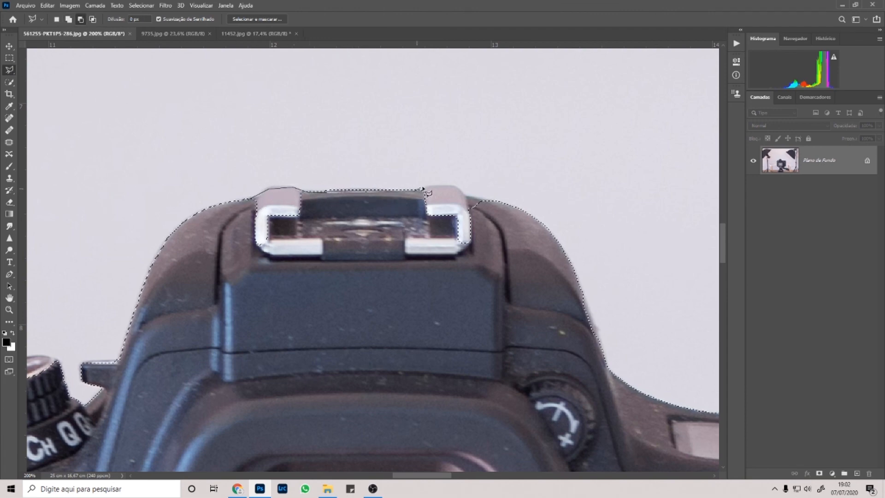
{"action": "left_click", "coordinate": [487, 200]}
{"action": "left_click", "coordinate": [510, 208]}
{"action": "left_click", "coordinate": [480, 296]}
{"action": "left_click", "coordinate": [428, 321]}
{"action": "left_click", "coordinate": [239, 293]}
{"action": "double_click", "coordinate": [218, 251]}
Step: Subtract the top of the camera's mode dial from the selection, using the Polygonal Lasso in subtract mode
{"action": "left_click_drag", "start_coordinate": [264, 287], "coordinate": [490, 179]}
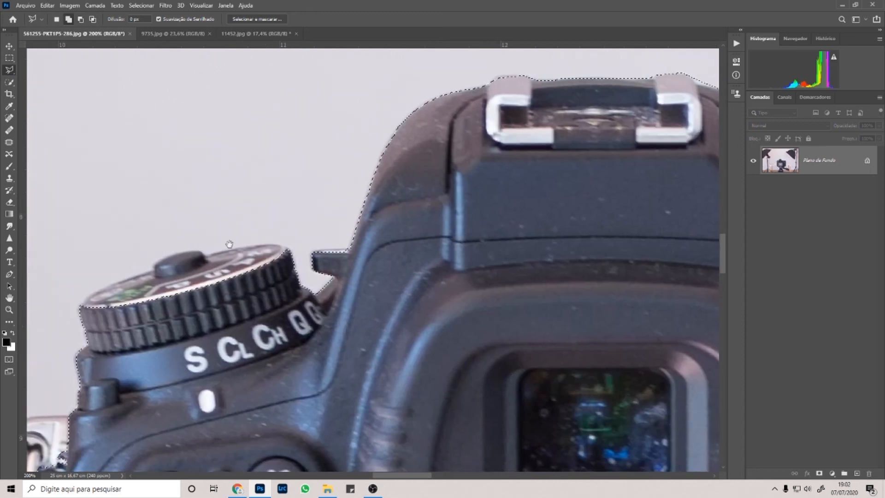
{"action": "left_click_drag", "start_coordinate": [229, 245], "coordinate": [351, 193]}
{"action": "left_click", "coordinate": [82, 20]}
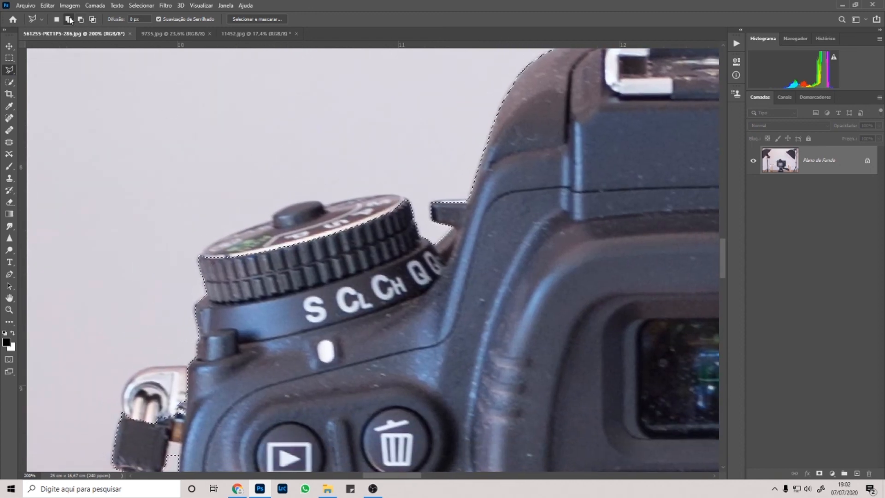
{"action": "left_click", "coordinate": [436, 199]}
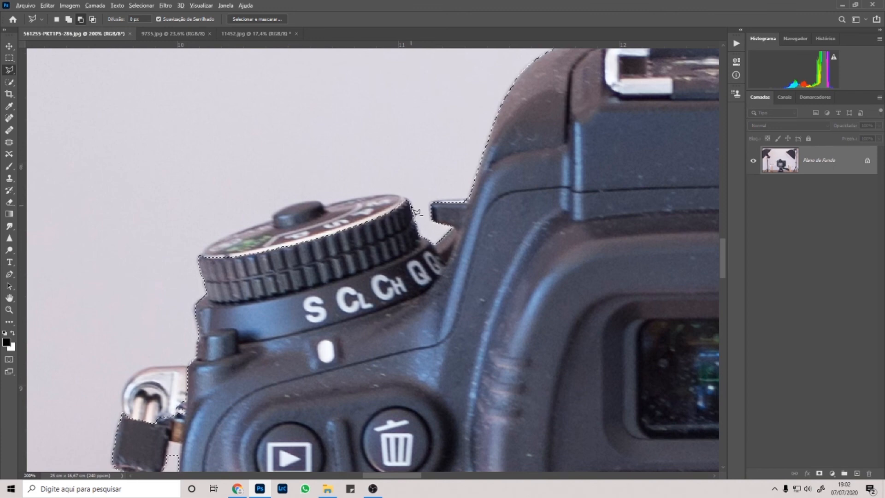
{"action": "left_click", "coordinate": [406, 199]}
{"action": "left_click", "coordinate": [379, 192]}
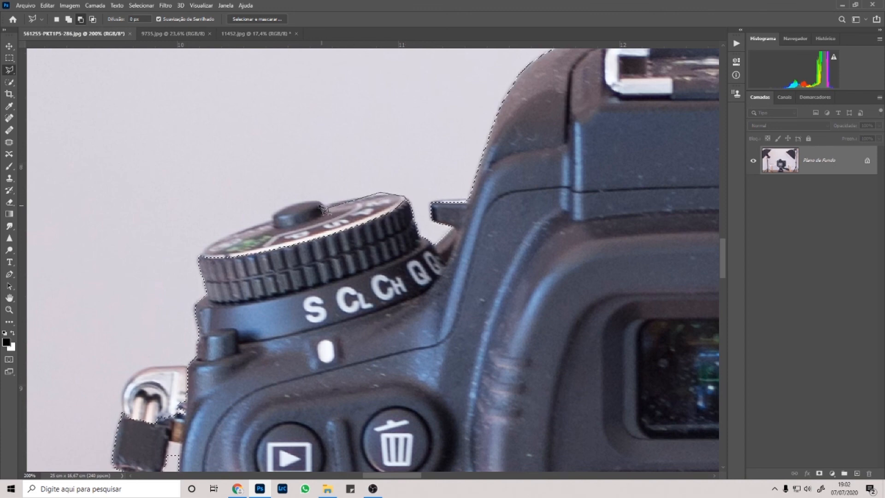
{"action": "left_click", "coordinate": [201, 256]}
{"action": "left_click", "coordinate": [230, 304]}
{"action": "left_click", "coordinate": [333, 325]}
{"action": "double_click", "coordinate": [401, 276]}
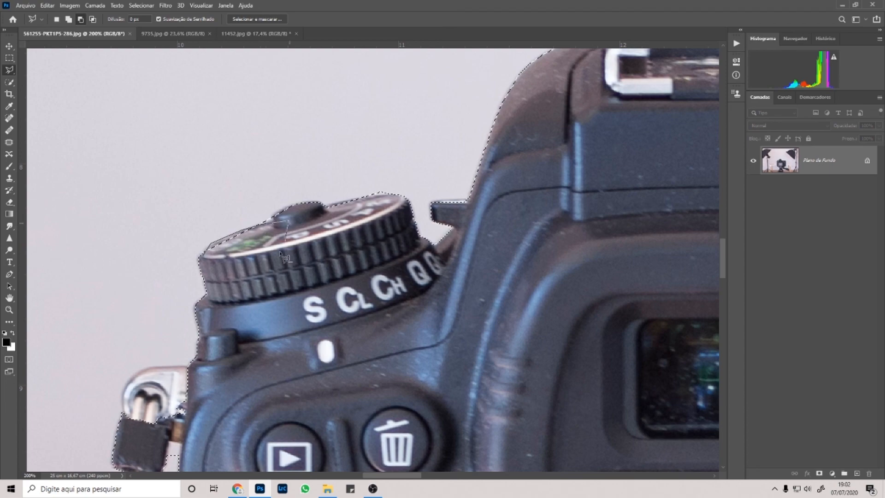
Step: Outline the metal strap ring on the camera's side with the Polygonal Lasso to subtract it from the selection
{"action": "left_click_drag", "start_coordinate": [199, 365], "coordinate": [340, 201]}
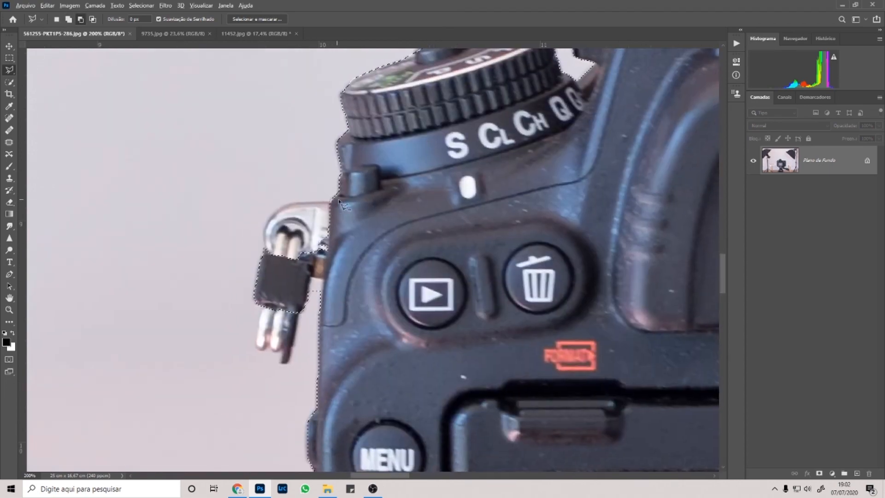
{"action": "left_click", "coordinate": [332, 200]}
{"action": "left_click", "coordinate": [269, 223]}
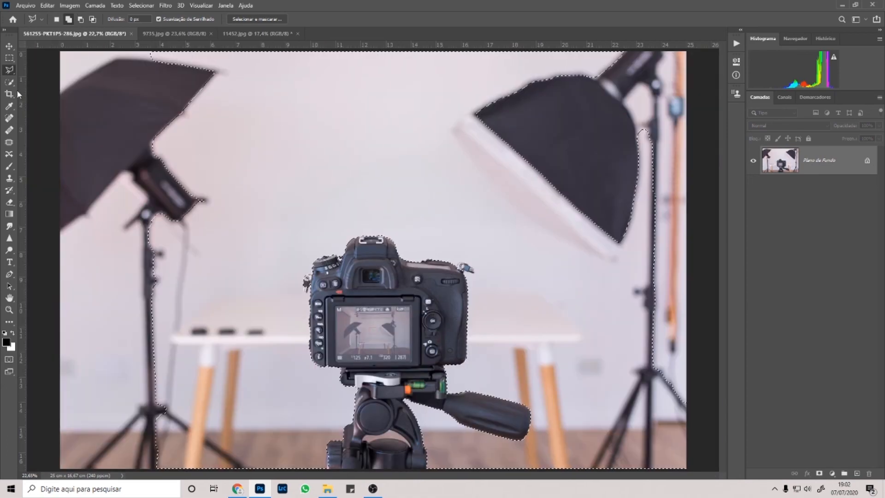
{"action": "left_click", "coordinate": [9, 82]}
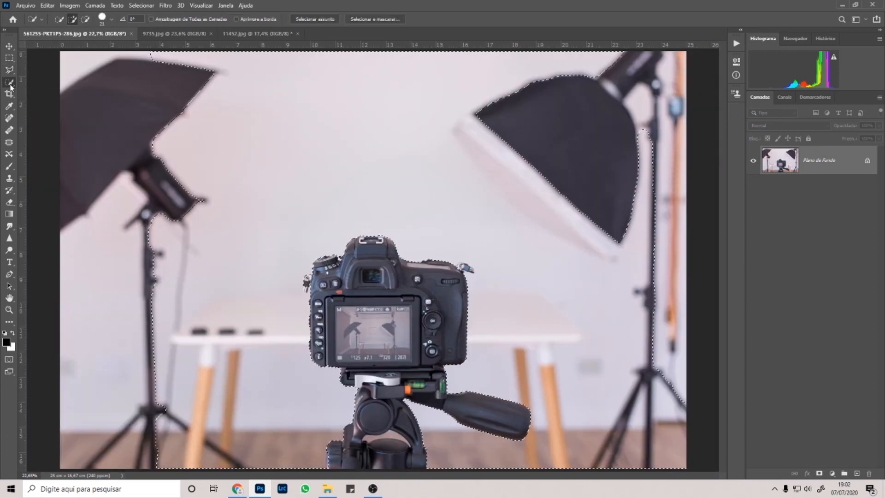
{"action": "right_click", "coordinate": [9, 82]}
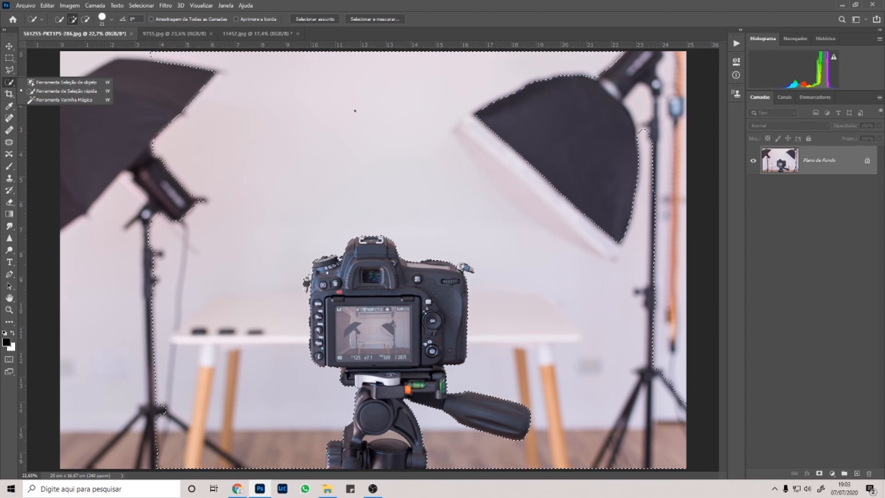
Step: Subtract the area around the umbrella light and its stand from the background selection with the Polygonal Lasso
{"action": "key", "text": "l"}
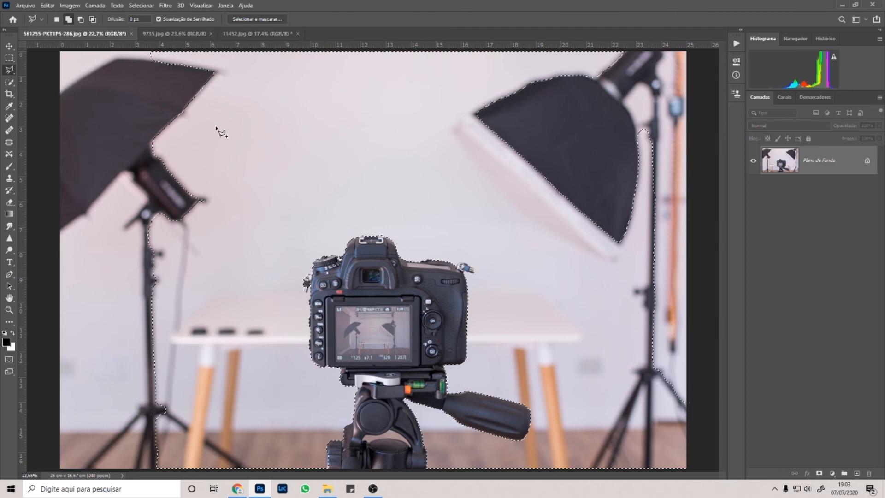
{"action": "left_click", "coordinate": [281, 153], "text": "ctrl+alt"}
{"action": "mouse_move", "coordinate": [286, 152]}
{"action": "left_mouse_down"}
{"action": "mouse_move", "coordinate": [103, 83]}
{"action": "mouse_move", "coordinate": [75, 152]}
{"action": "mouse_move", "coordinate": [104, 399]}
{"action": "mouse_move", "coordinate": [164, 438]}
{"action": "mouse_move", "coordinate": [275, 319]}
{"action": "left_mouse_up"}
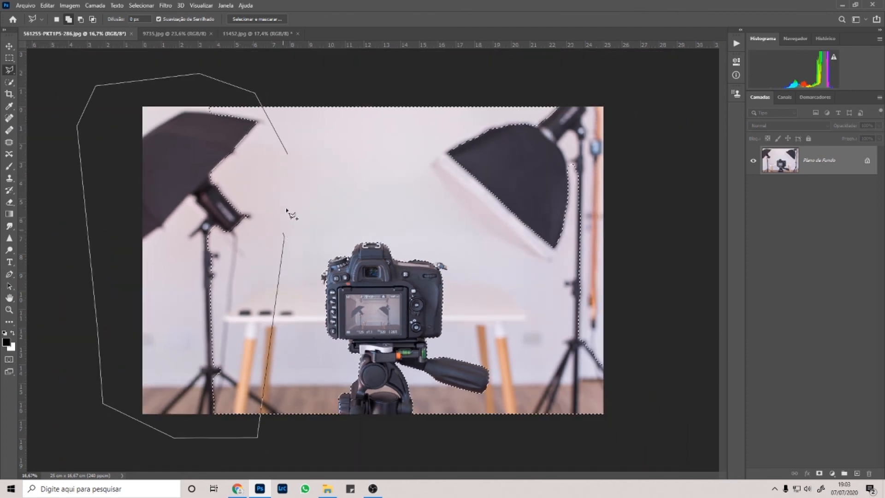
{"action": "left_click_drag", "start_coordinate": [305, 175], "coordinate": [295, 166]}
Step: Subtract the area around the softbox and its light stand from the background selection with the Polygonal Lasso
{"action": "left_click_drag", "start_coordinate": [435, 81], "coordinate": [421, 223]}
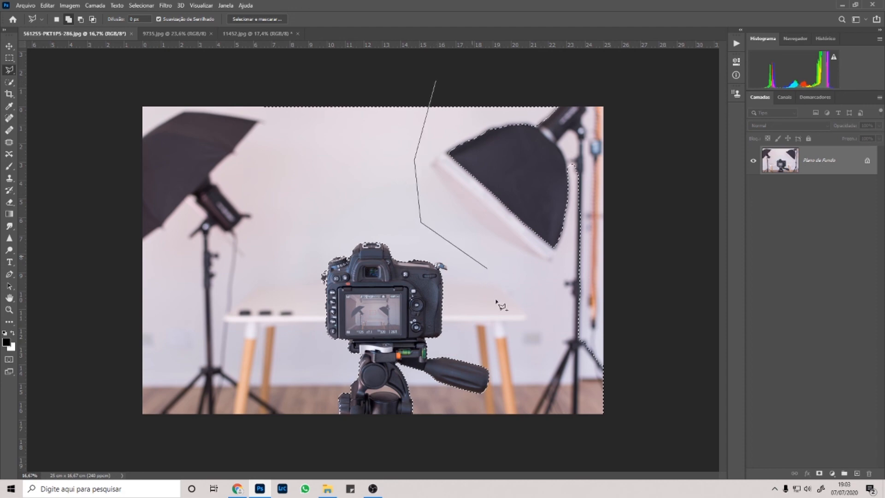
{"action": "mouse_move", "coordinate": [547, 430]}
{"action": "left_mouse_down"}
{"action": "mouse_move", "coordinate": [610, 430]}
{"action": "mouse_move", "coordinate": [660, 402]}
{"action": "mouse_move", "coordinate": [658, 140]}
{"action": "mouse_move", "coordinate": [634, 76]}
{"action": "mouse_move", "coordinate": [628, 83]}
{"action": "mouse_move", "coordinate": [642, 71]}
{"action": "mouse_move", "coordinate": [648, 80]}
{"action": "mouse_move", "coordinate": [645, 71]}
{"action": "mouse_move", "coordinate": [586, 73]}
{"action": "left_mouse_up"}
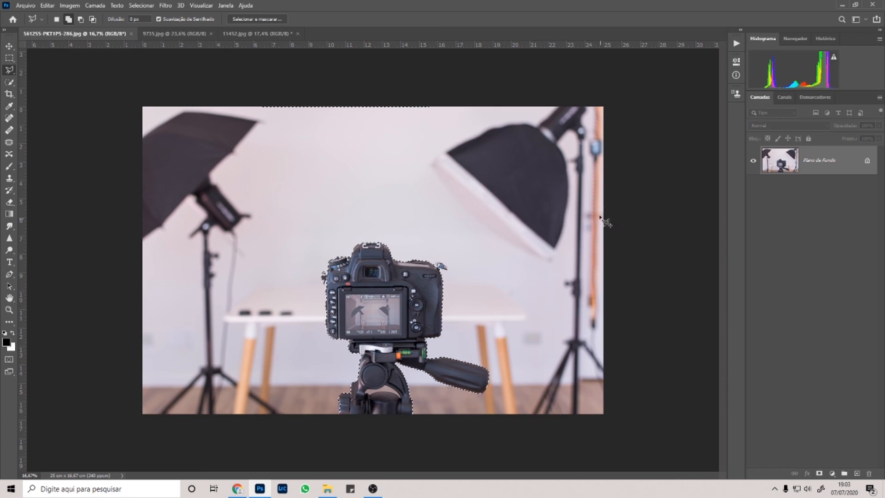
{"action": "scroll", "coordinate": [451, 212], "scroll_direction": "up", "scroll_amount": 2}
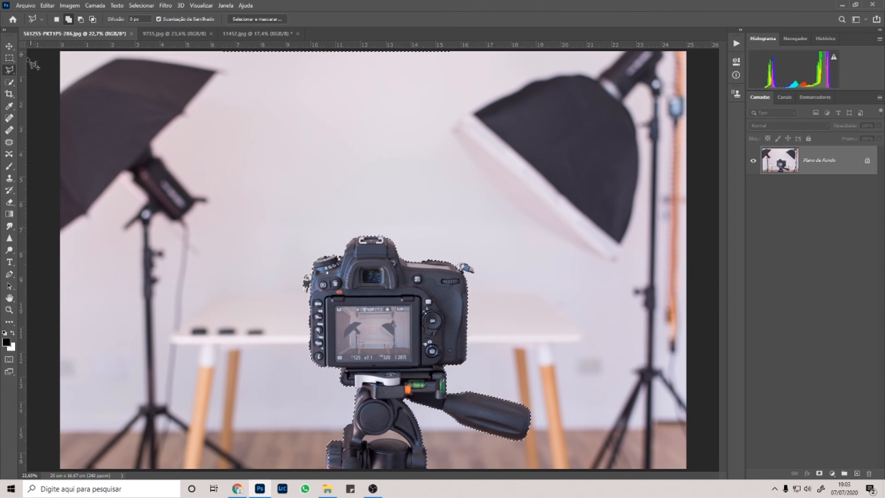
Step: Switch back to the Quick Selection tool and look over the list of related selection tools
{"action": "left_click", "coordinate": [10, 83]}
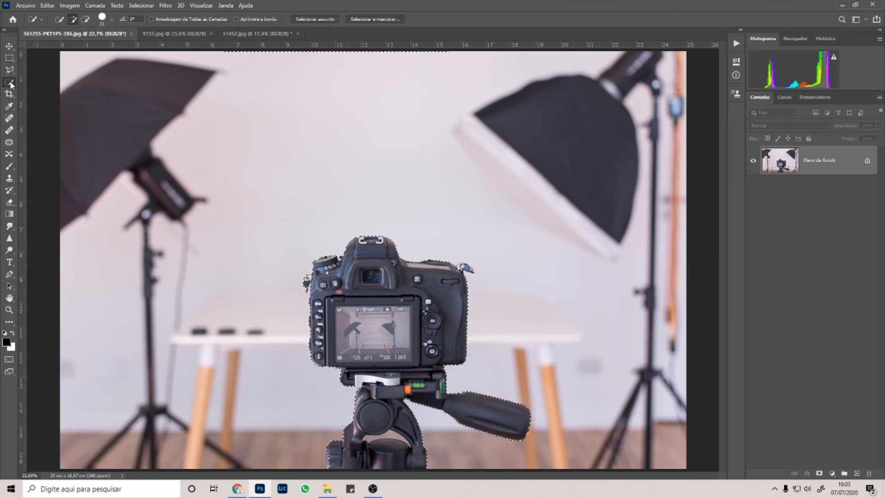
{"action": "right_click", "coordinate": [10, 81]}
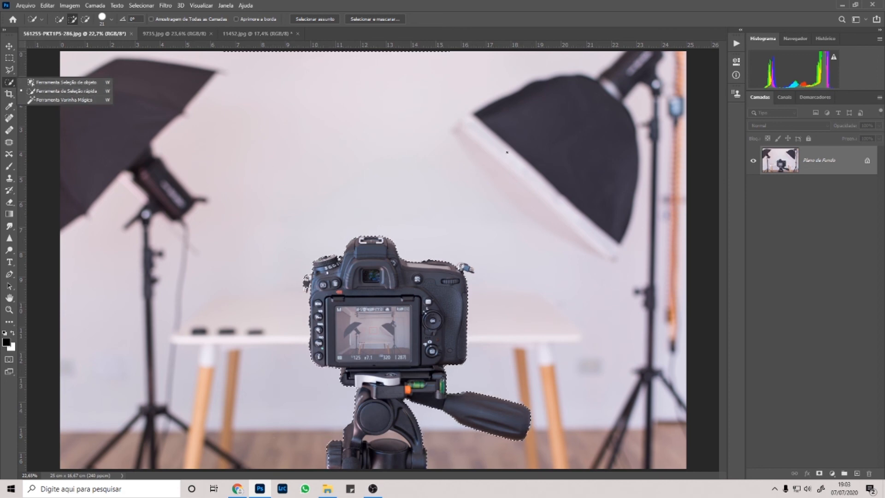
{"action": "left_click", "coordinate": [734, 236]}
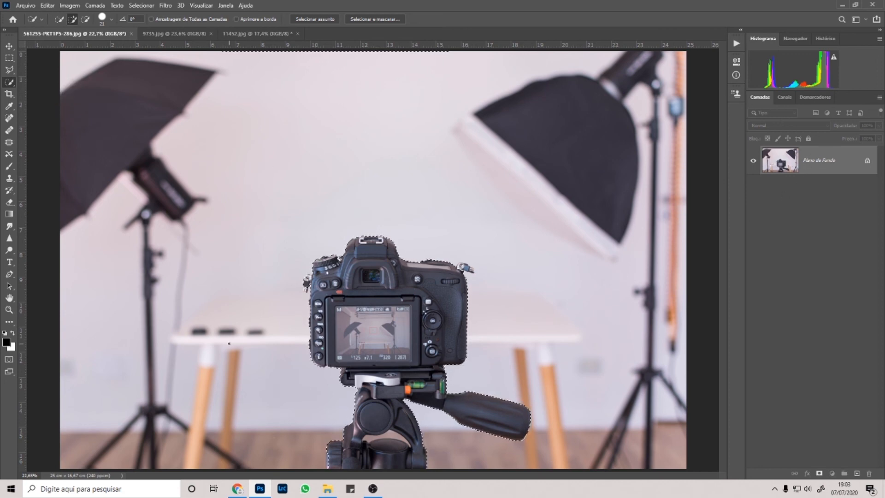